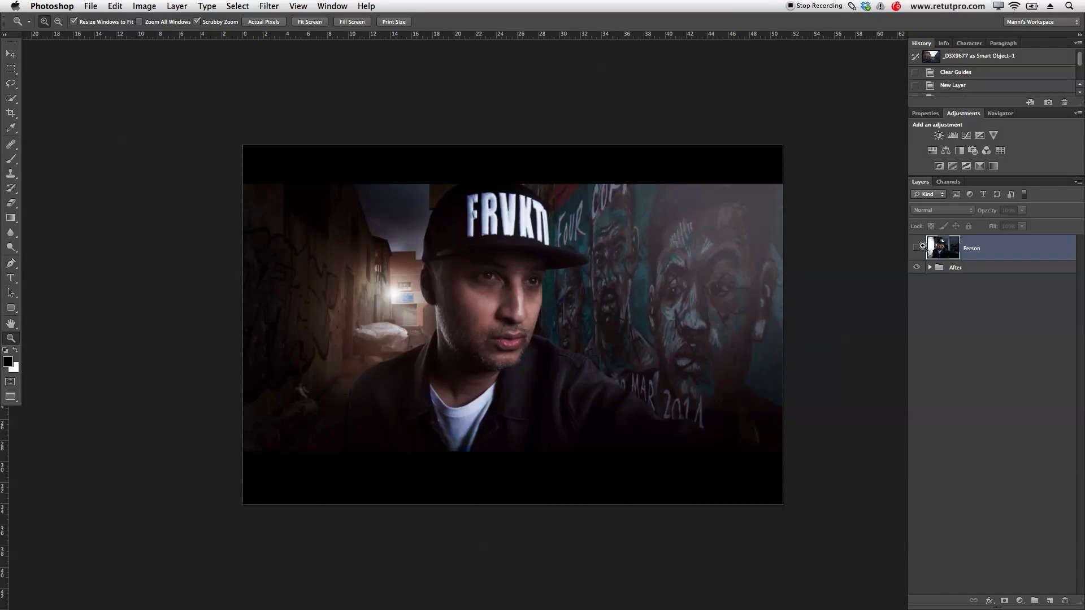
# Compare the original Person photo with the finished After composite, leaving Person visible and the After group hidden.
pyautogui.click(916, 251)
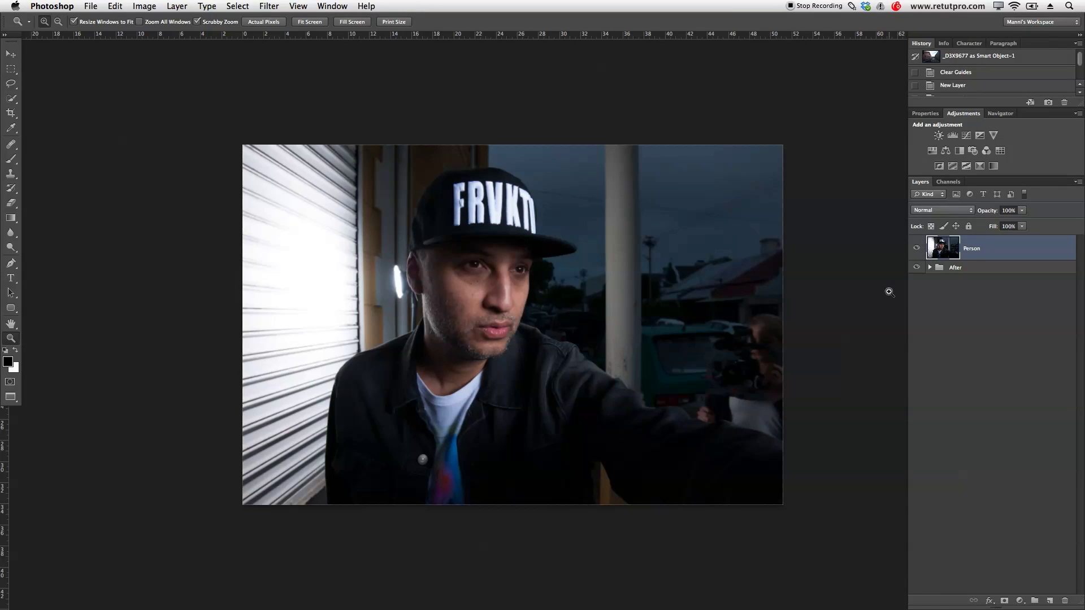
pyautogui.keyDown('alt'); pyautogui.click(917, 266); pyautogui.keyUp('alt')
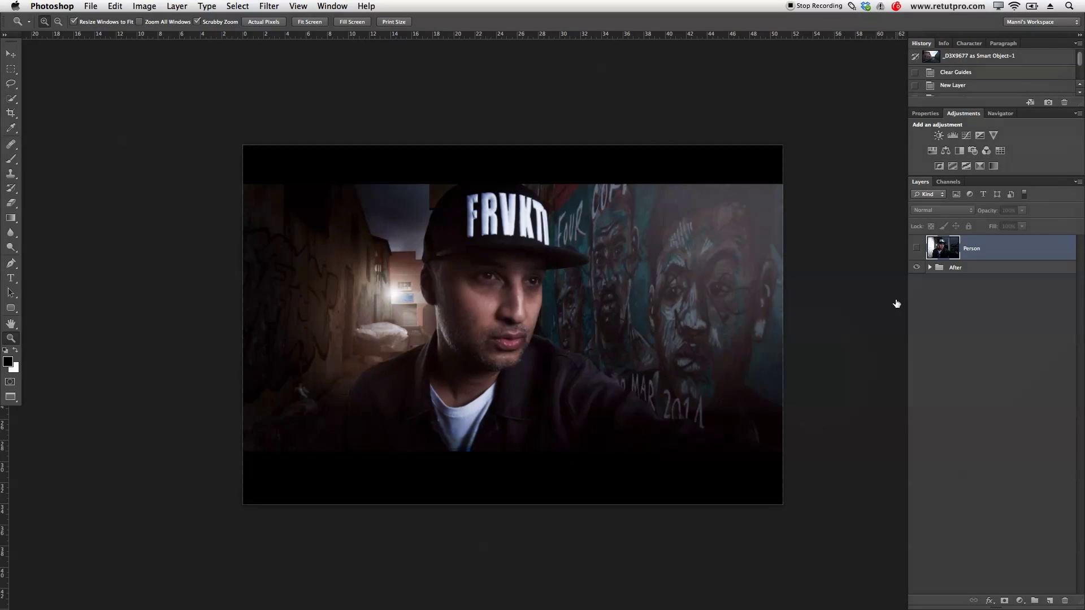
pyautogui.click(916, 268)
pyautogui.click(916, 249)
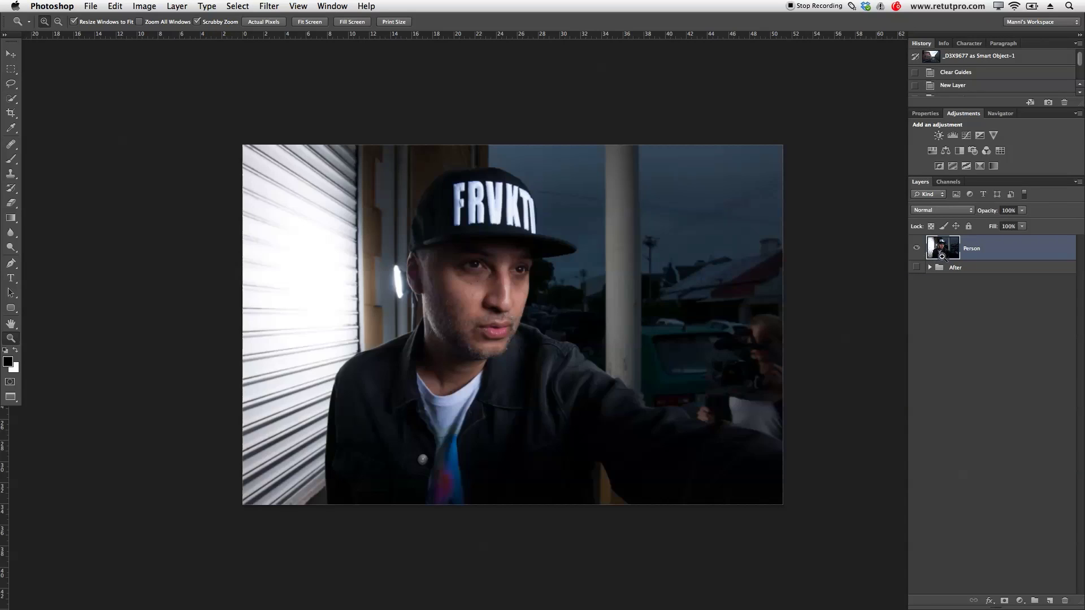
# Return to the standard windowed screen mode and review the two alley photos, _D3X9729 and _D3X9737.
pyautogui.press('f')
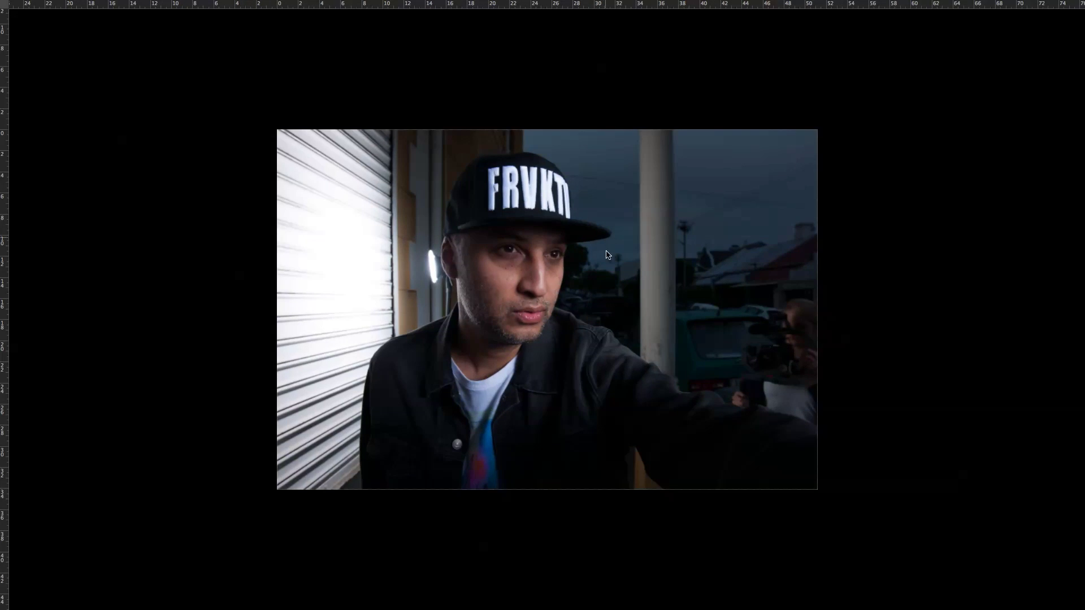
pyautogui.press('f')
pyautogui.click(261, 51)
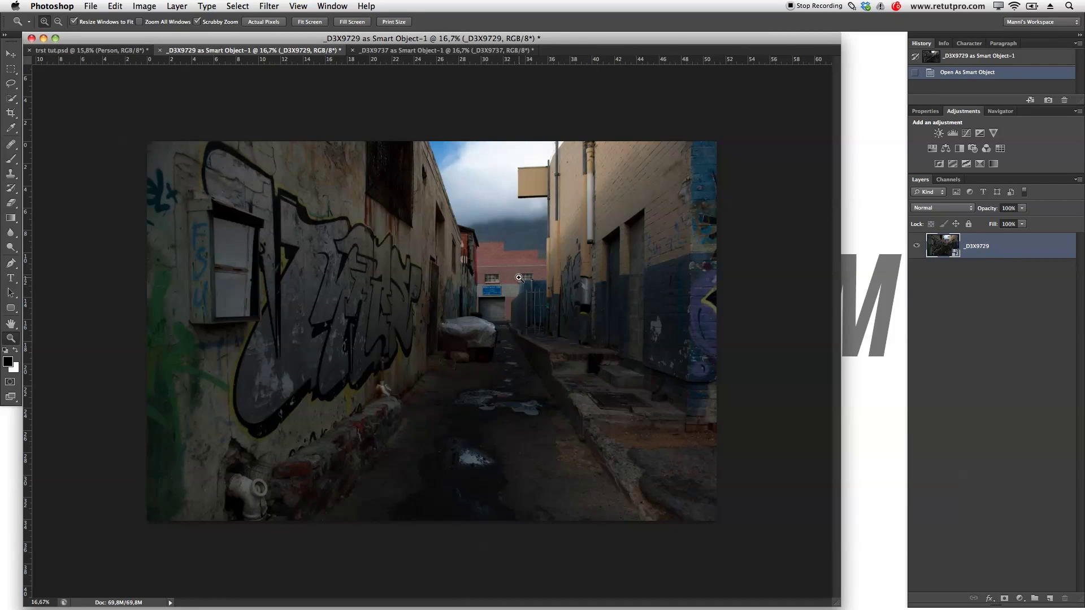
pyautogui.click(407, 54)
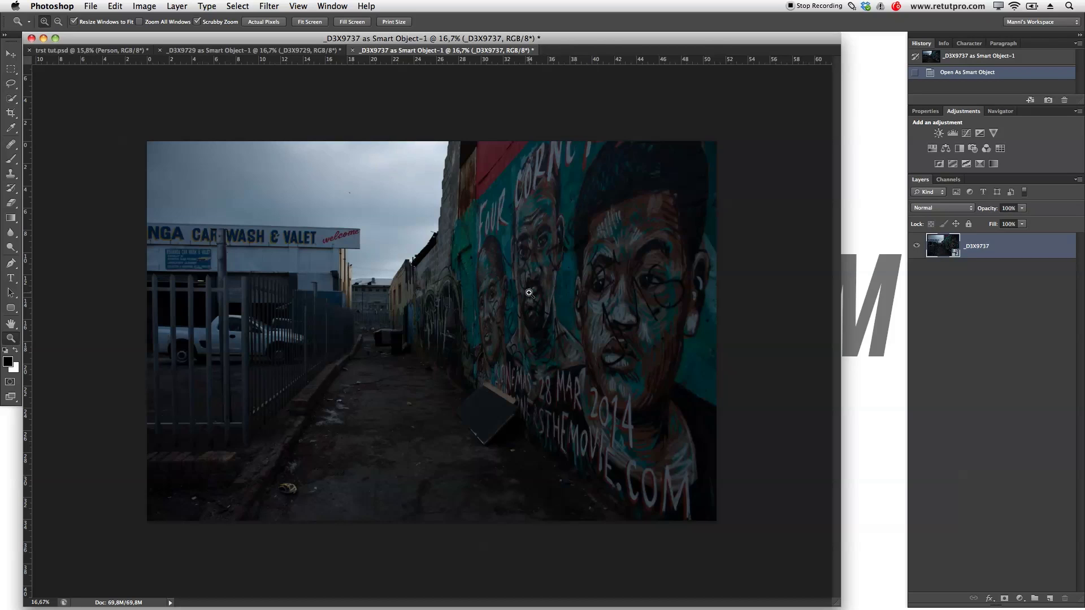
pyautogui.click(311, 51)
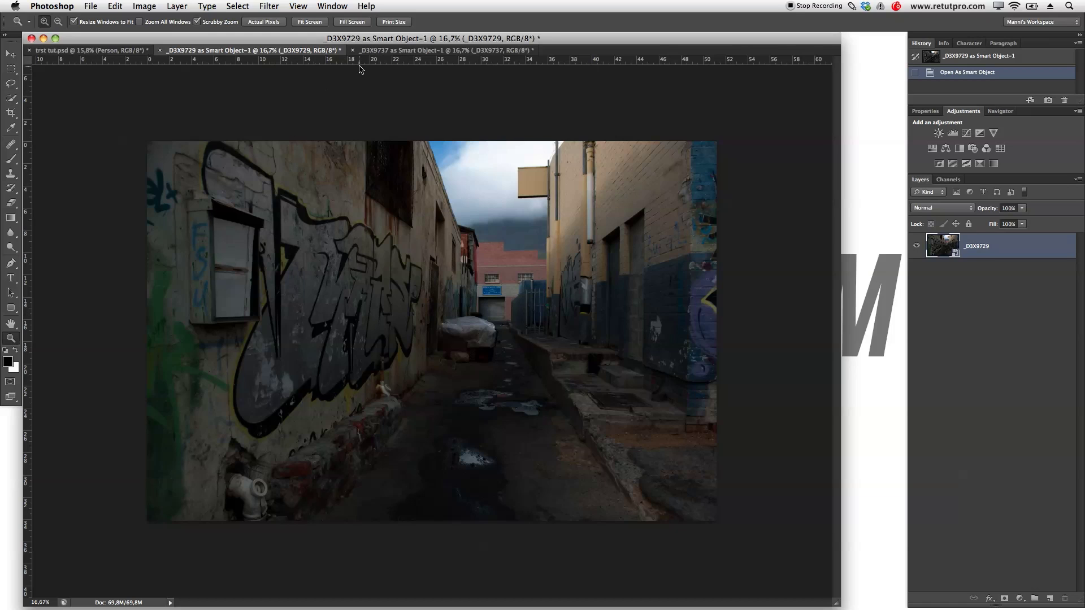
pyautogui.click(396, 51)
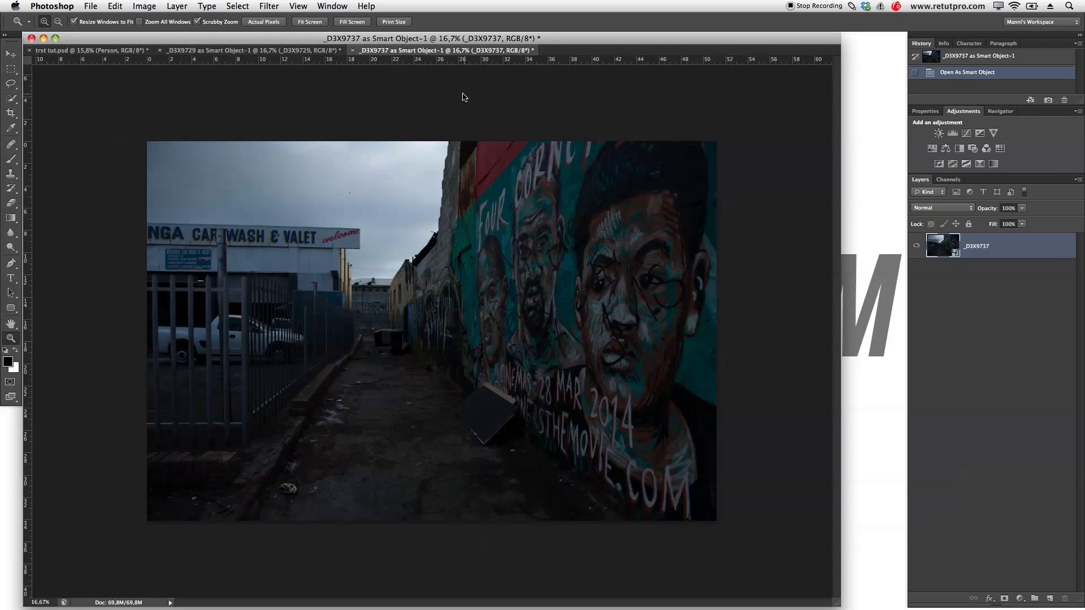
# Float both alley photos, copy the _D3X9729 layer into trst tut.psd, and close its source document without saving.
pyautogui.moveTo(436, 50); pyautogui.dragTo(695, 205)
pyautogui.moveTo(317, 51); pyautogui.dragTo(686, 217)
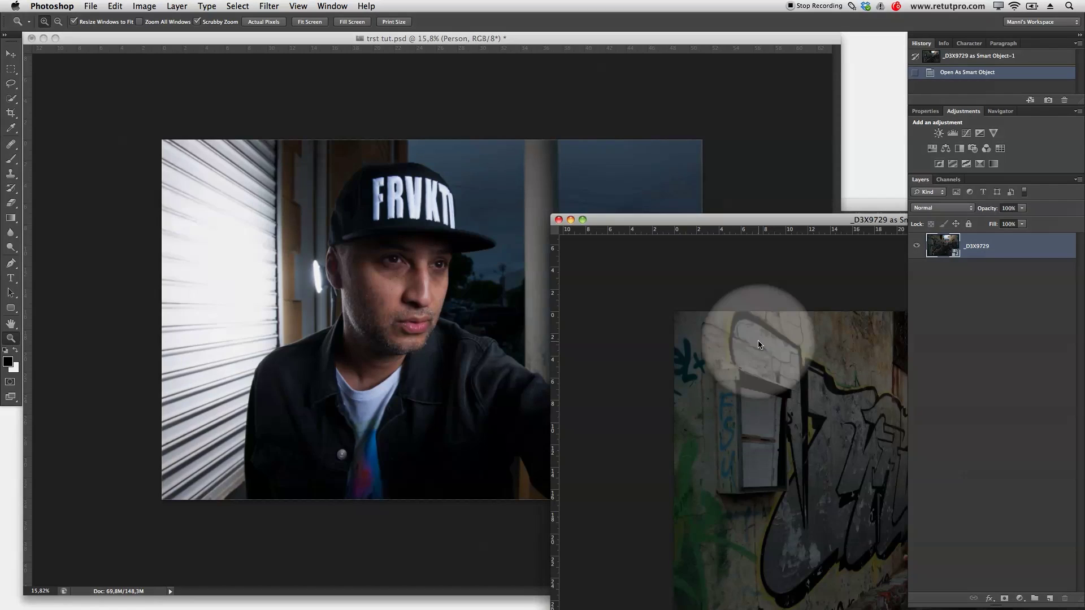
pyautogui.moveTo(954, 255); pyautogui.dragTo(365, 212)
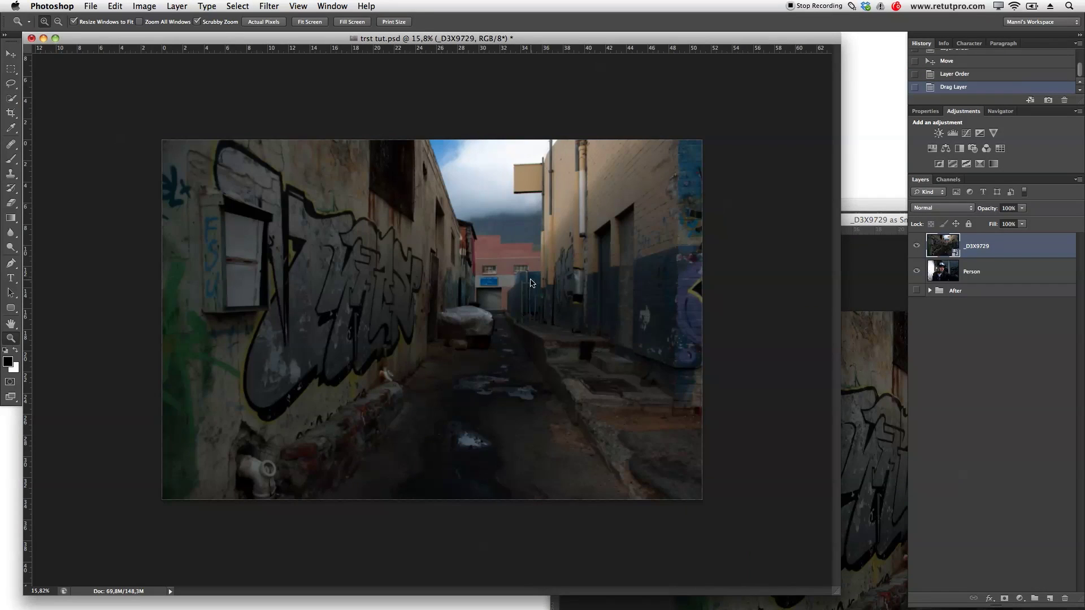
pyautogui.click(853, 253)
pyautogui.click(559, 225)
pyautogui.click(435, 214)
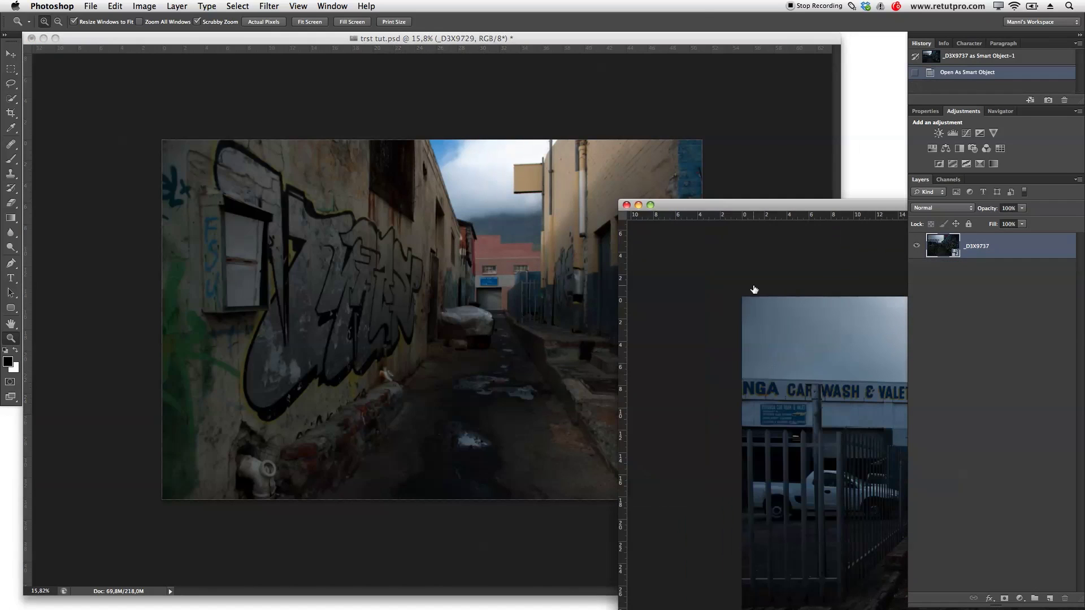
# Copy the _D3X9737 layer into trst tut.psd, close its source document without saving, and show the composite full screen with menus.
pyautogui.moveTo(966, 255); pyautogui.dragTo(510, 258)
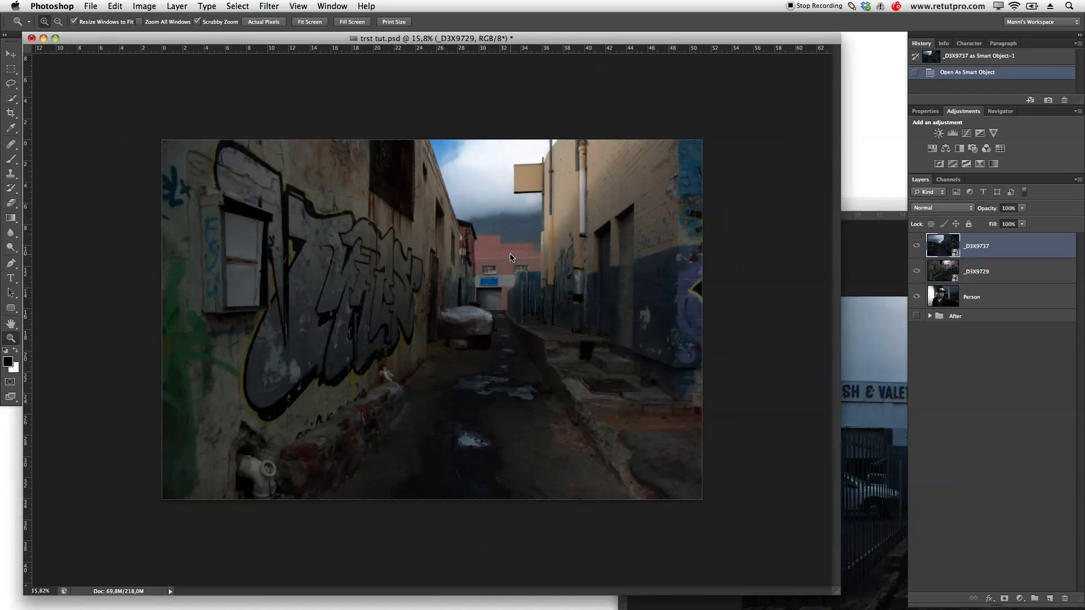
pyautogui.click(845, 266)
pyautogui.click(627, 205)
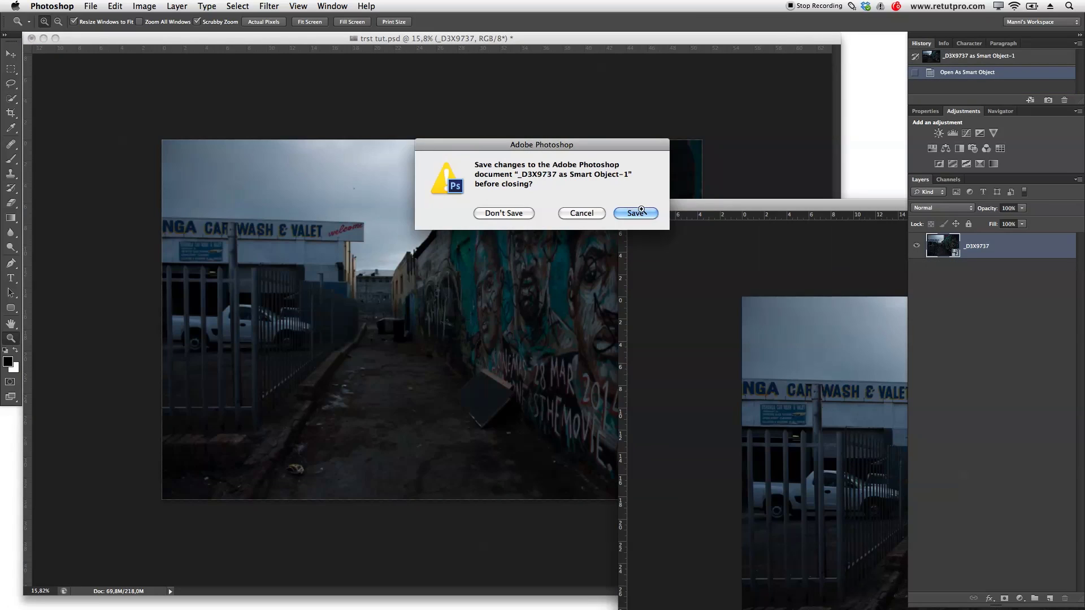
pyautogui.click(525, 214)
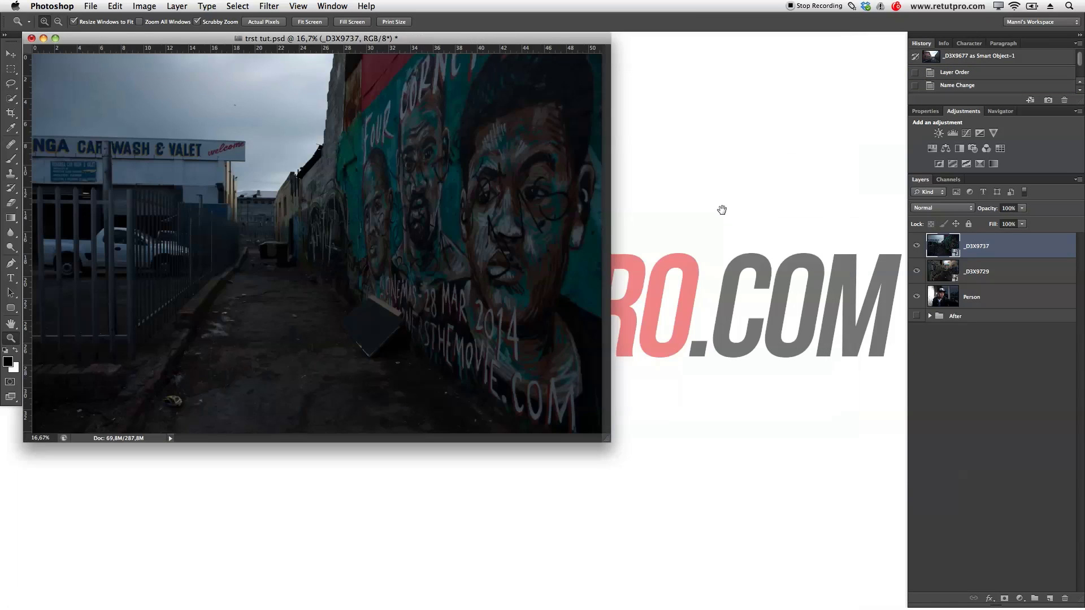
pyautogui.press('f')
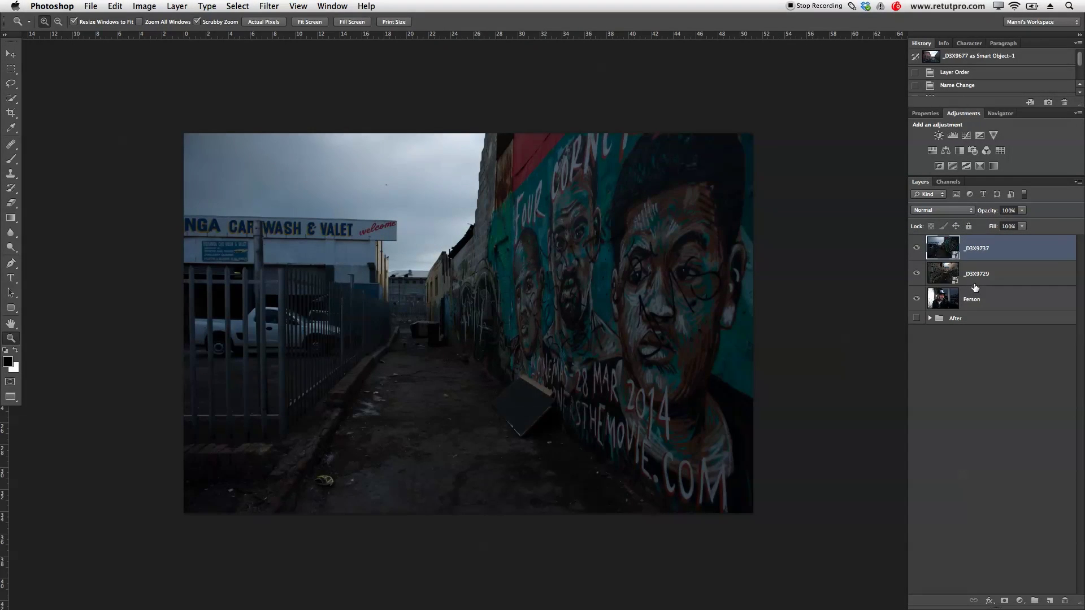
# Rasterize the _D3X9737 and _D3X9729 smart object layers and move both below the Person layer.
pyautogui.keyDown('shift'); pyautogui.click(1001, 277); pyautogui.keyUp('shift')
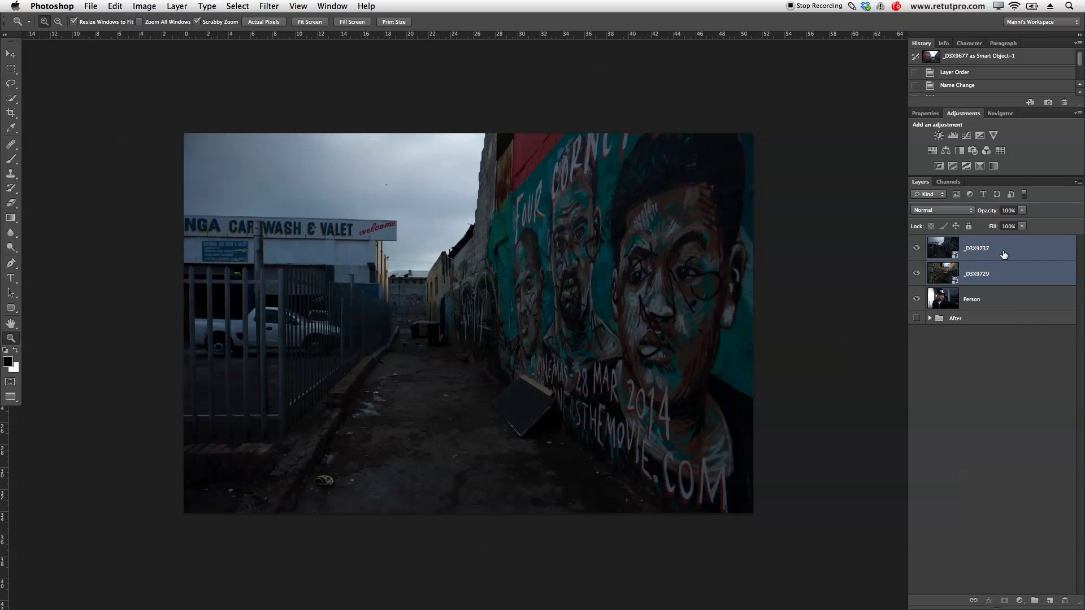
pyautogui.rightClick(998, 252)
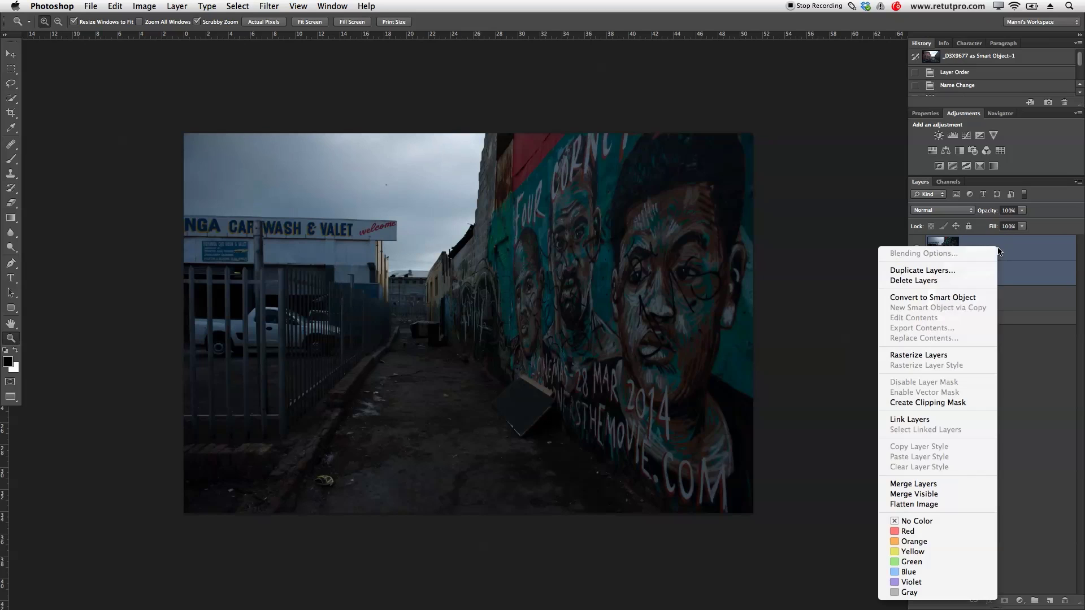
pyautogui.click(938, 354)
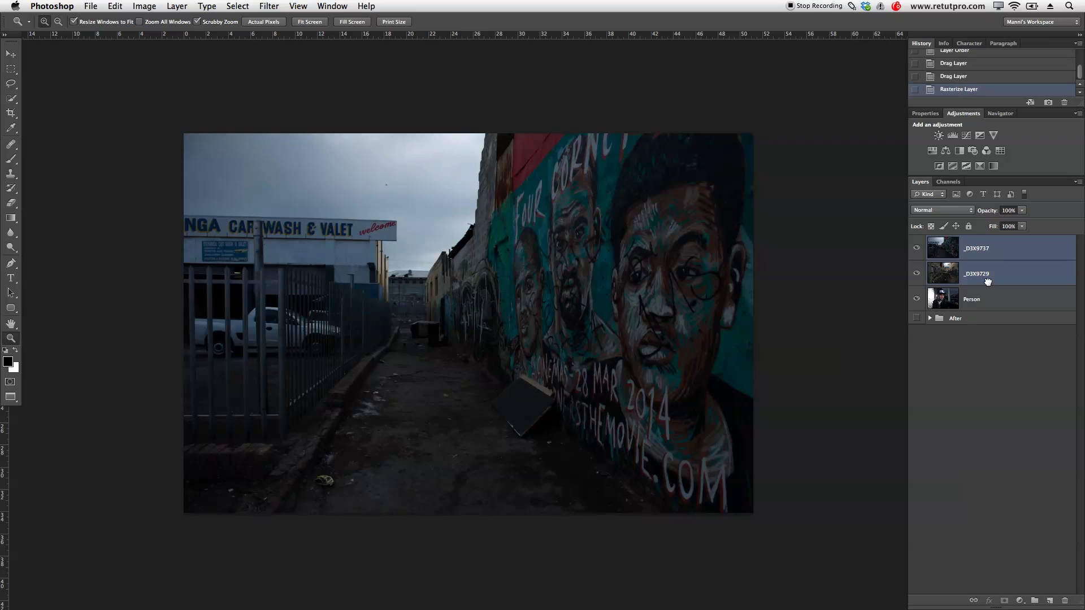
pyautogui.moveTo(990, 282); pyautogui.dragTo(989, 314)
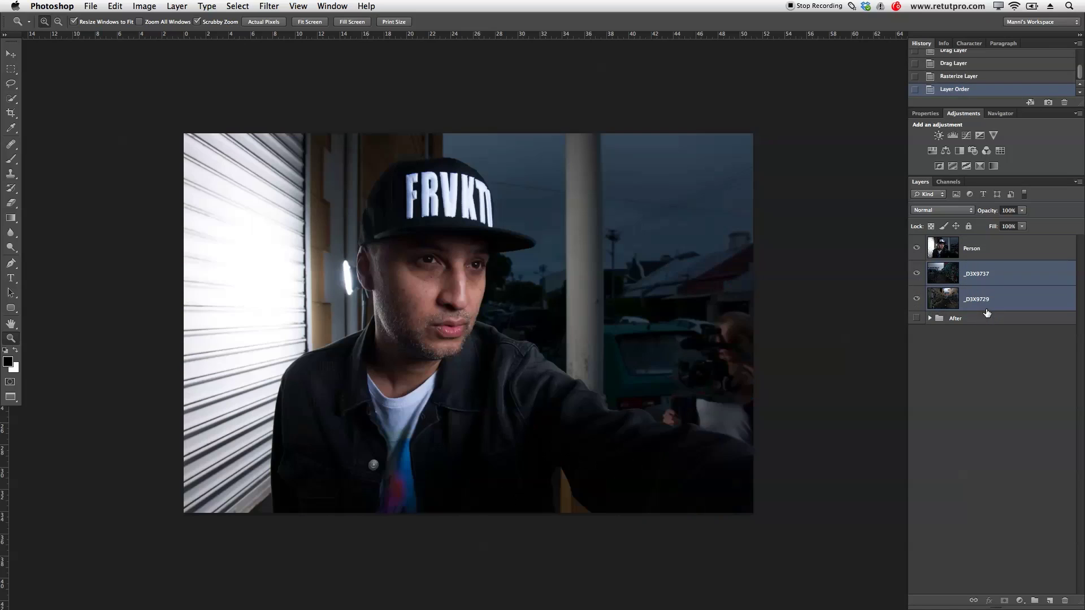
# Group the two alley photo layers and name the group Background.
pyautogui.press('super+g')
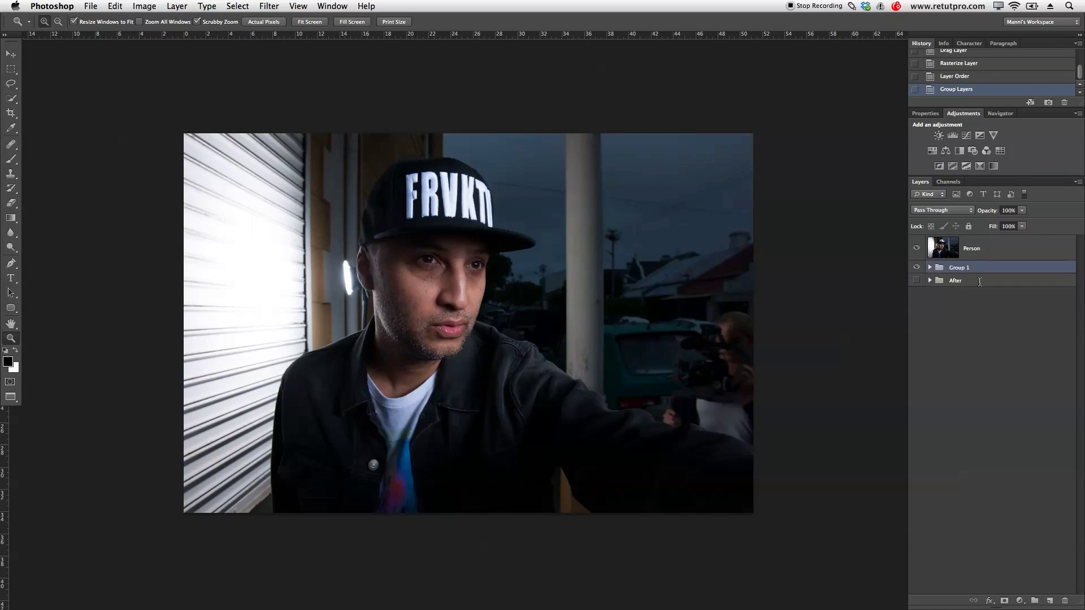
pyautogui.doubleClick(959, 268)
pyautogui.press('BackSpace')
pyautogui.write('Background')
pyautogui.press('Return')
# Put the Person layer in its own group, name the group Person, and collapse it.
pyautogui.click(990, 261)
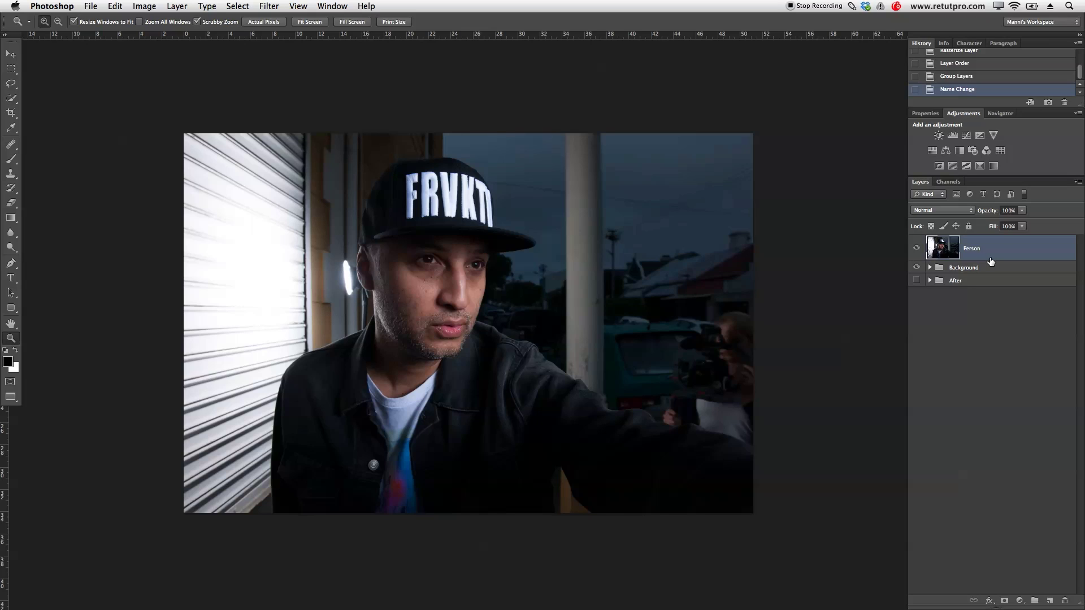
pyautogui.press('super+g')
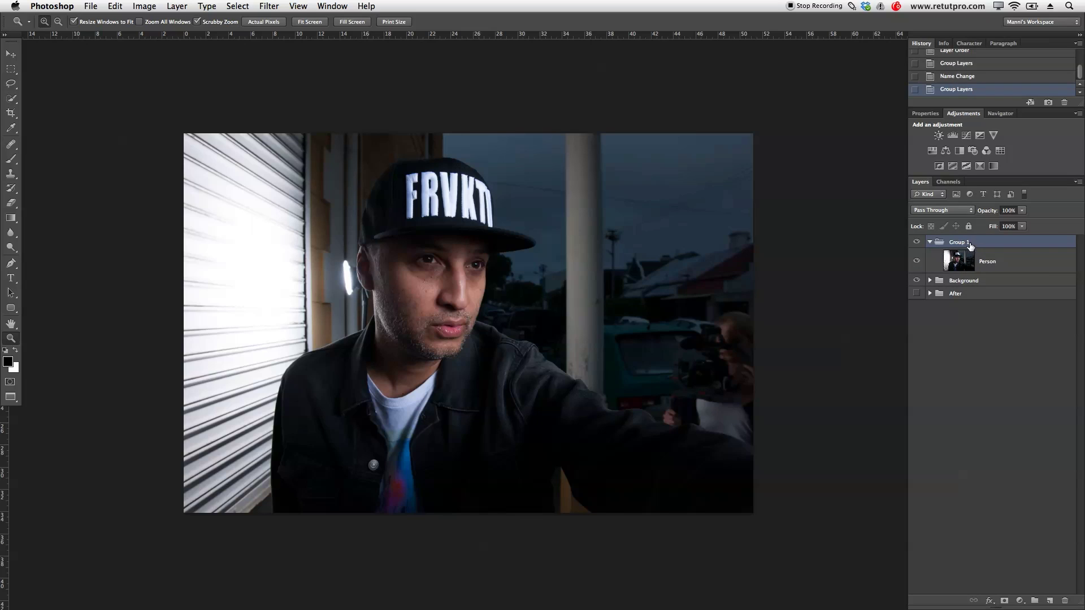
pyautogui.doubleClick(959, 241)
pyautogui.press('BackSpace')
pyautogui.press('Return')
pyautogui.click(929, 242)
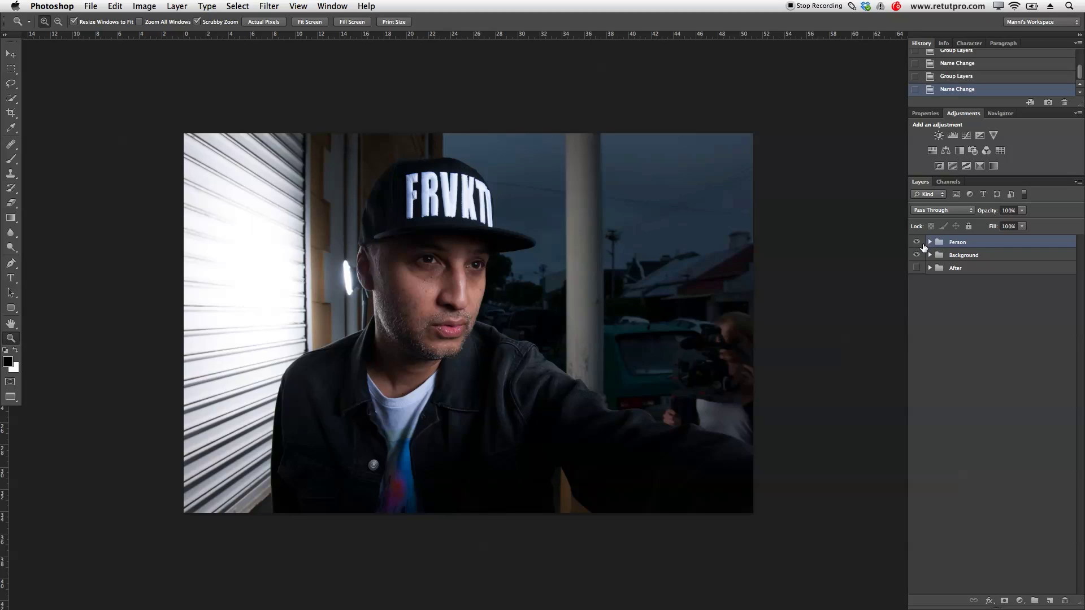
# Create a new group at the top of the layer stack and name it Help Layers.
pyautogui.click(1035, 601)
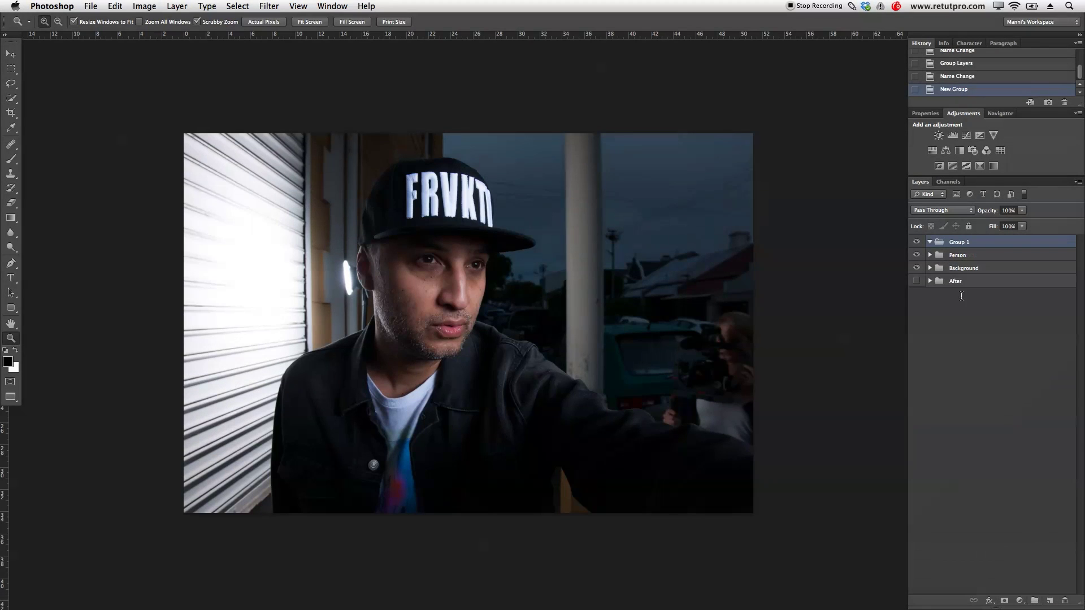
pyautogui.doubleClick(959, 242)
pyautogui.write('He')
pyautogui.write('lp Lau')
pyautogui.press('BackSpace')
pyautogui.write('yers')
pyautogui.press('Return')
pyautogui.click(929, 242)
pyautogui.click(929, 242)
# Add a new empty layer inside the Help Layers group and name it Crop.
pyautogui.click(1050, 600)
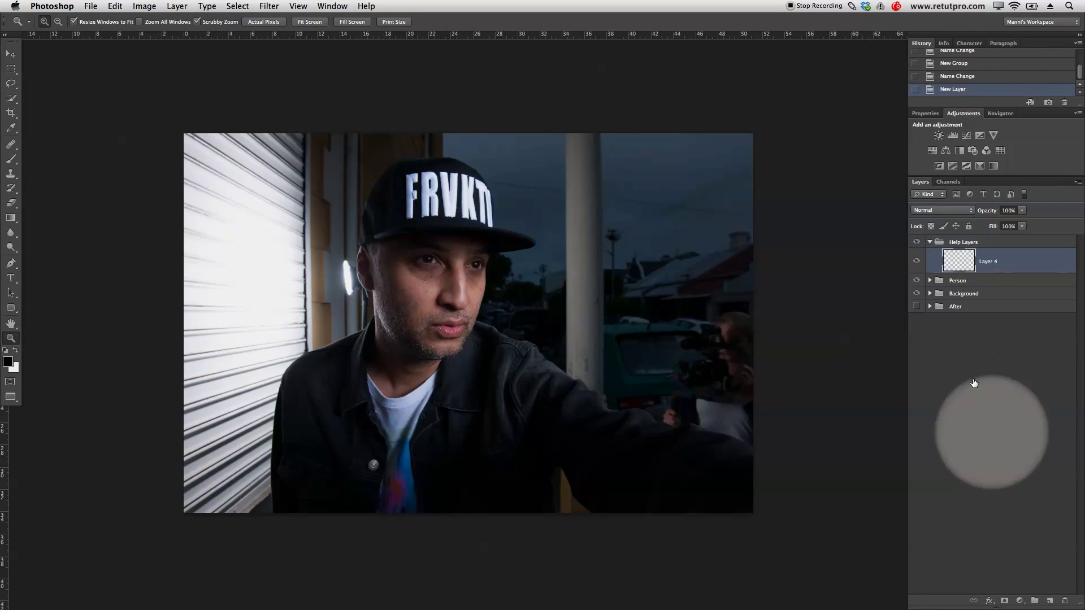
pyautogui.doubleClick(987, 261)
pyautogui.write('Cr')
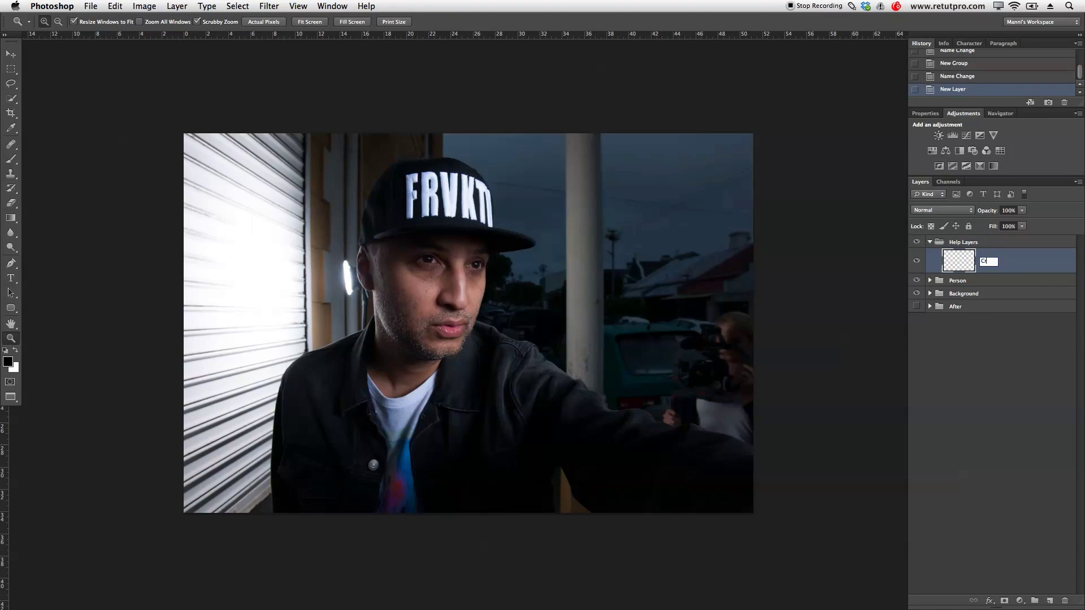
pyautogui.write('op')
pyautogui.press('Return')
# Look at the black cinematic bars in the After composite, then restore the visibility of the working groups.
pyautogui.moveTo(918, 307); pyautogui.dragTo(916, 243)
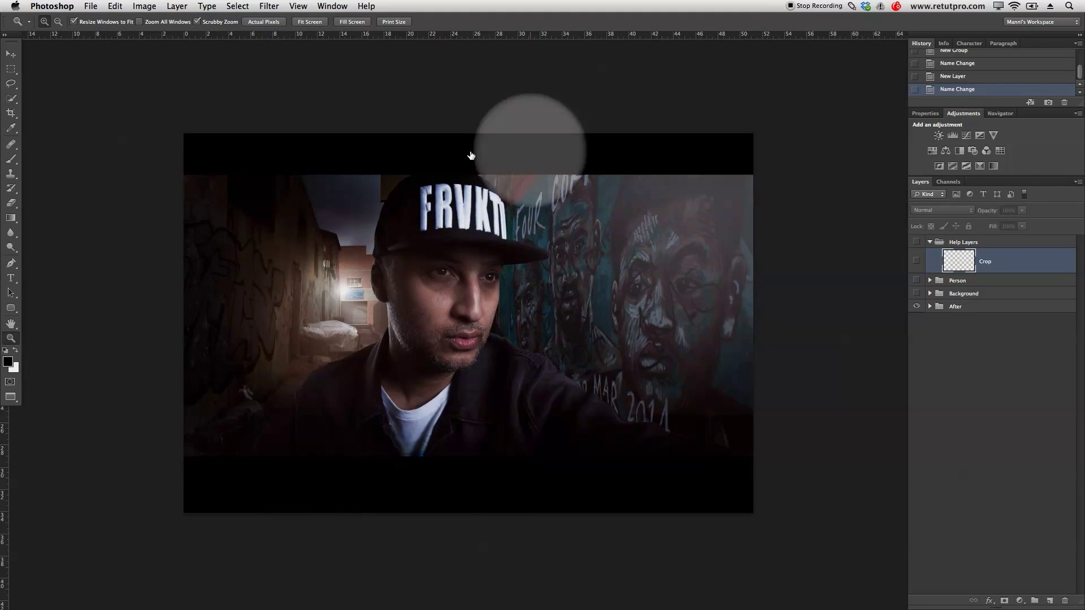
pyautogui.click(916, 261)
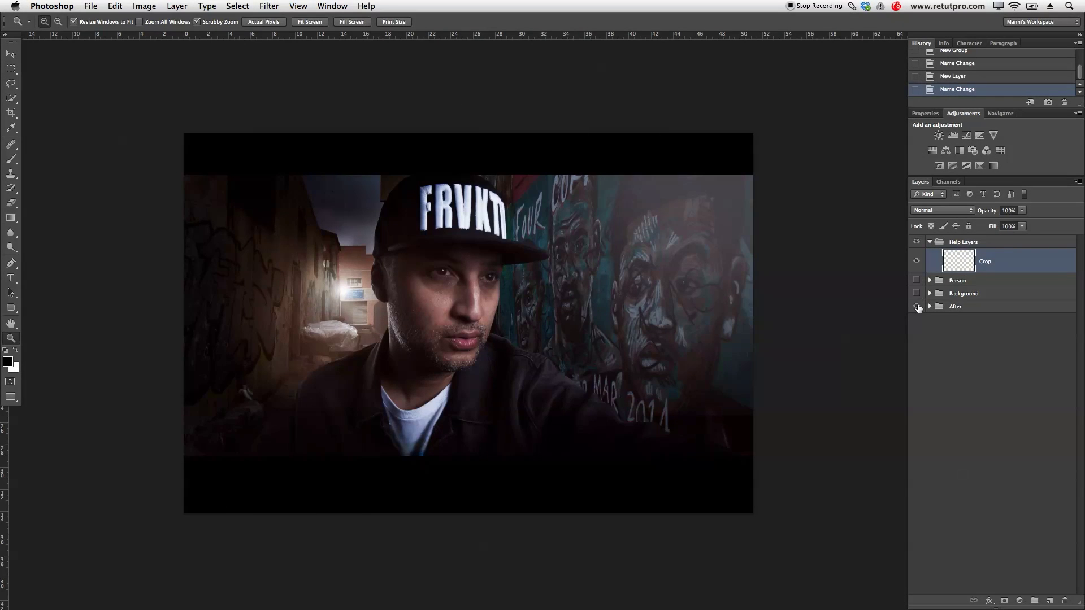
pyautogui.click(916, 307)
pyautogui.moveTo(920, 281); pyautogui.dragTo(920, 294)
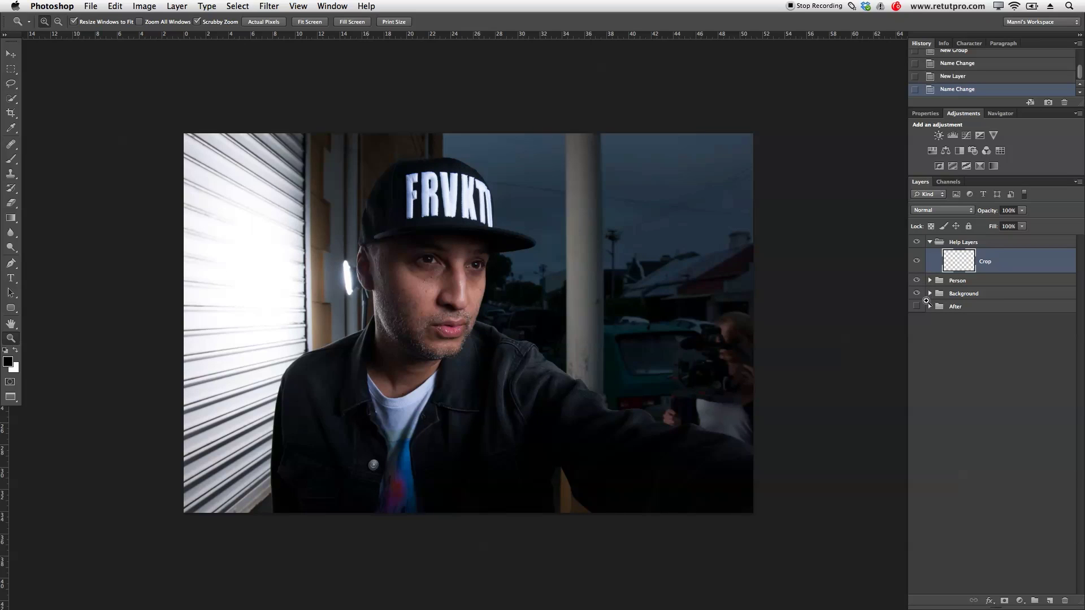
pyautogui.click(11, 69)
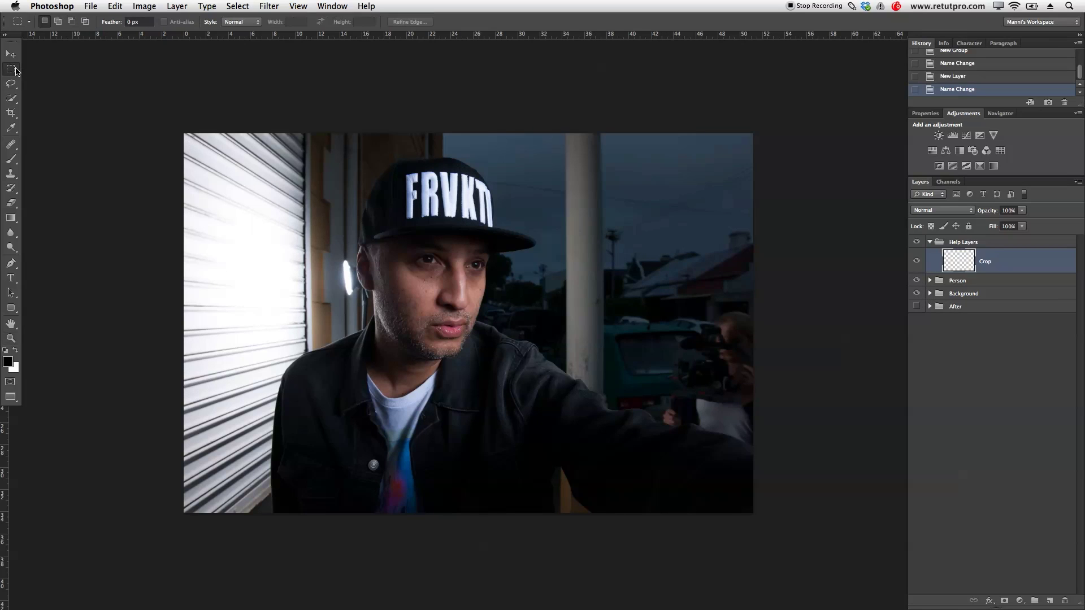
pyautogui.click(41, 68)
pyautogui.moveTo(147, 97); pyautogui.dragTo(799, 172)
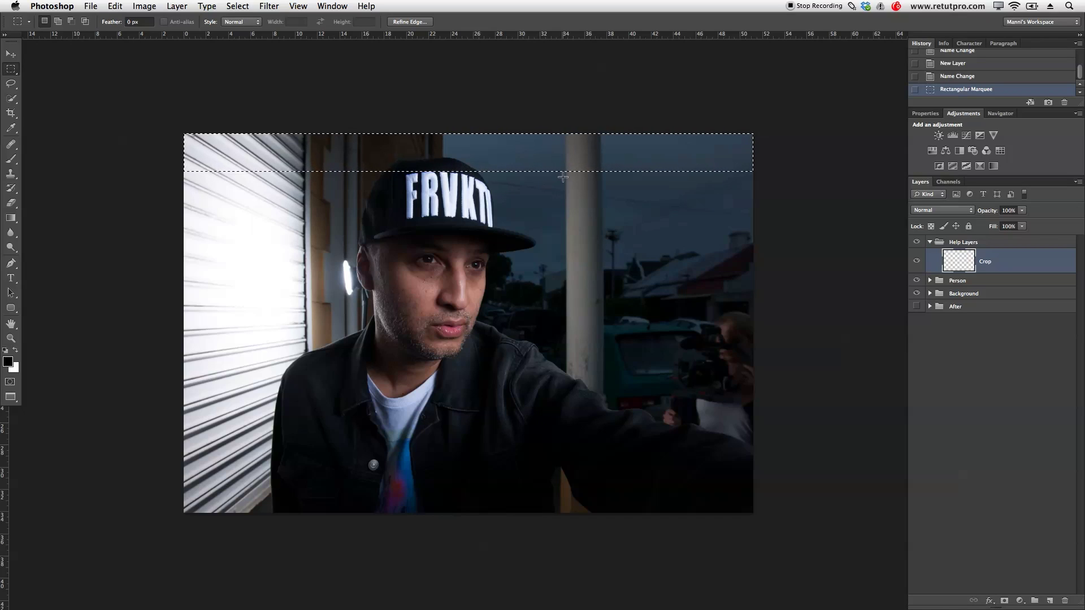
pyautogui.click(620, 144)
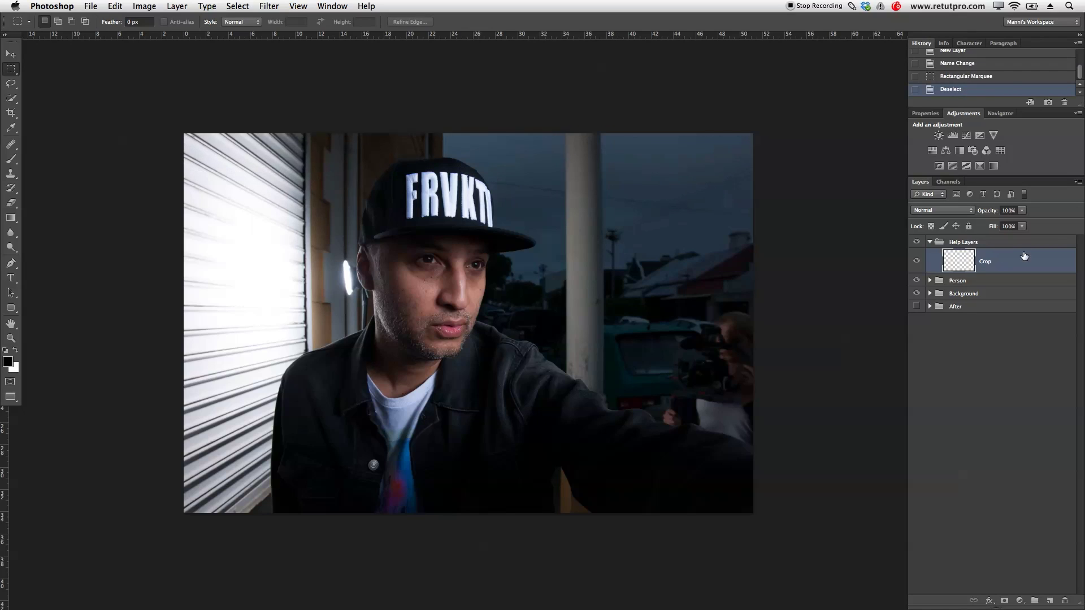
# Expand the Person group, move its photo layer slightly right and down on the canvas, and select the group.
pyautogui.click(930, 281)
pyautogui.click(961, 298)
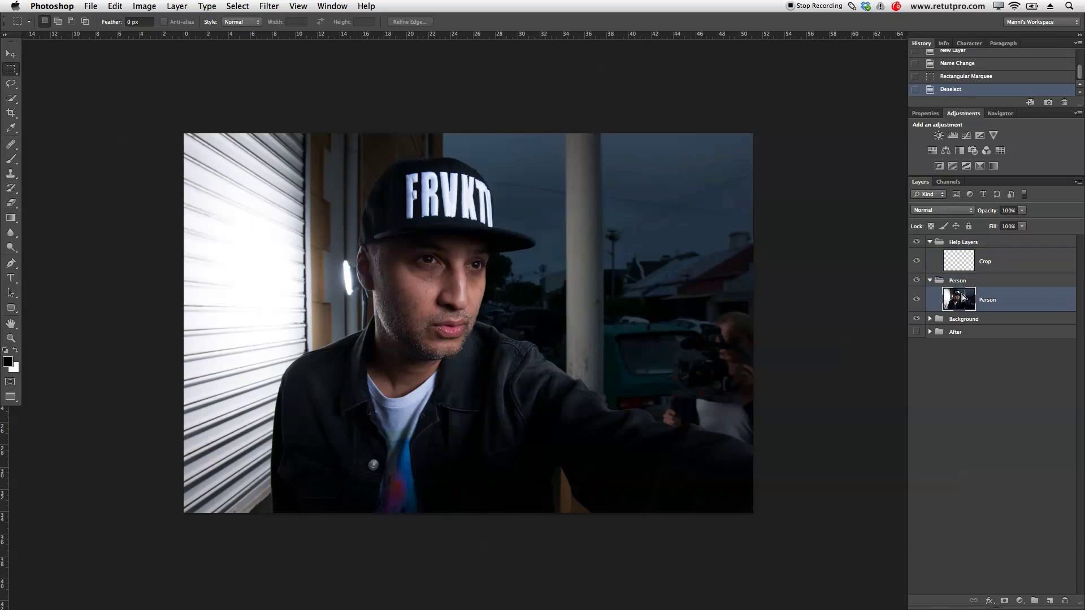
pyautogui.press('v')
pyautogui.moveTo(519, 313); pyautogui.dragTo(564, 329)
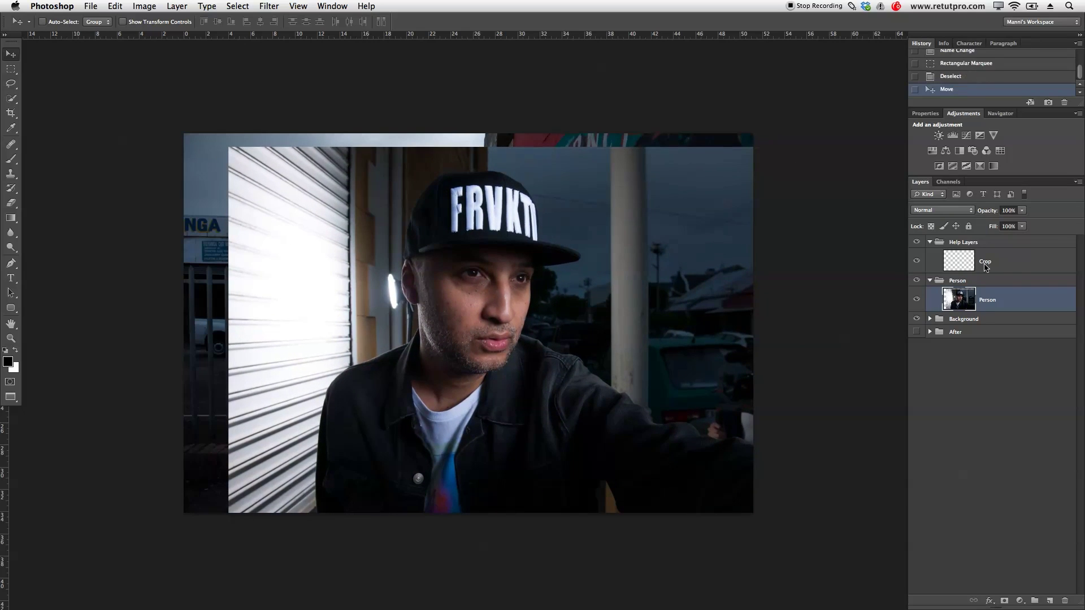
pyautogui.click(1014, 283)
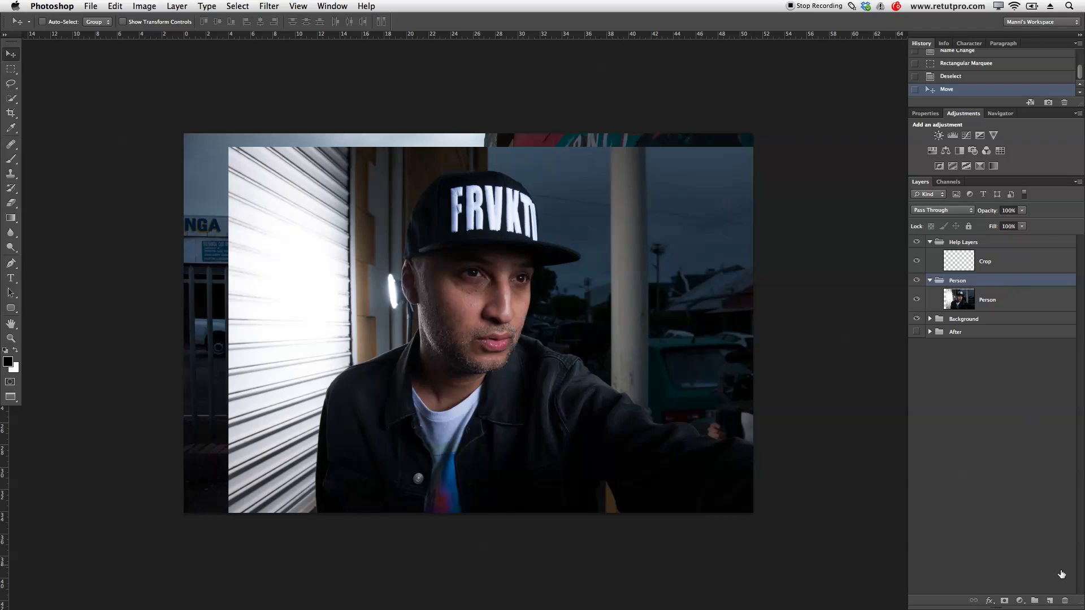
# Add a new empty layer below Crop in the Help Layers group and name it 1.
pyautogui.click(1049, 600)
pyautogui.moveTo(990, 301); pyautogui.dragTo(990, 273)
pyautogui.doubleClick(990, 287)
pyautogui.write('1')
pyautogui.press('Return')
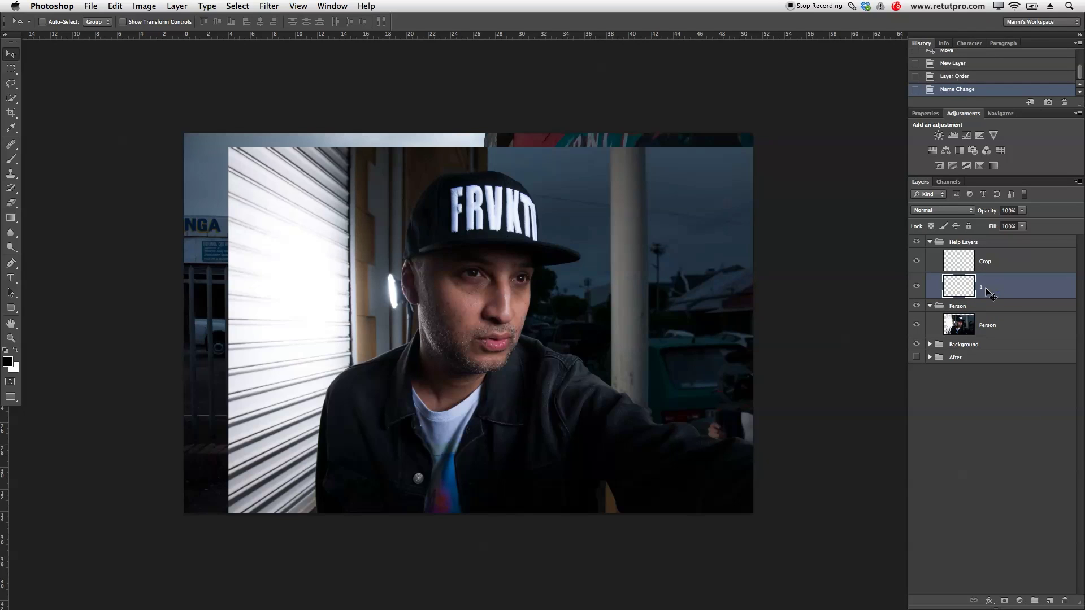
# Set the Brush colour to red and sketch converging view lines with circles around the man's head on layer 1.
pyautogui.click(8, 362)
pyautogui.click(1028, 103)
pyautogui.press('v')
pyautogui.press('b')
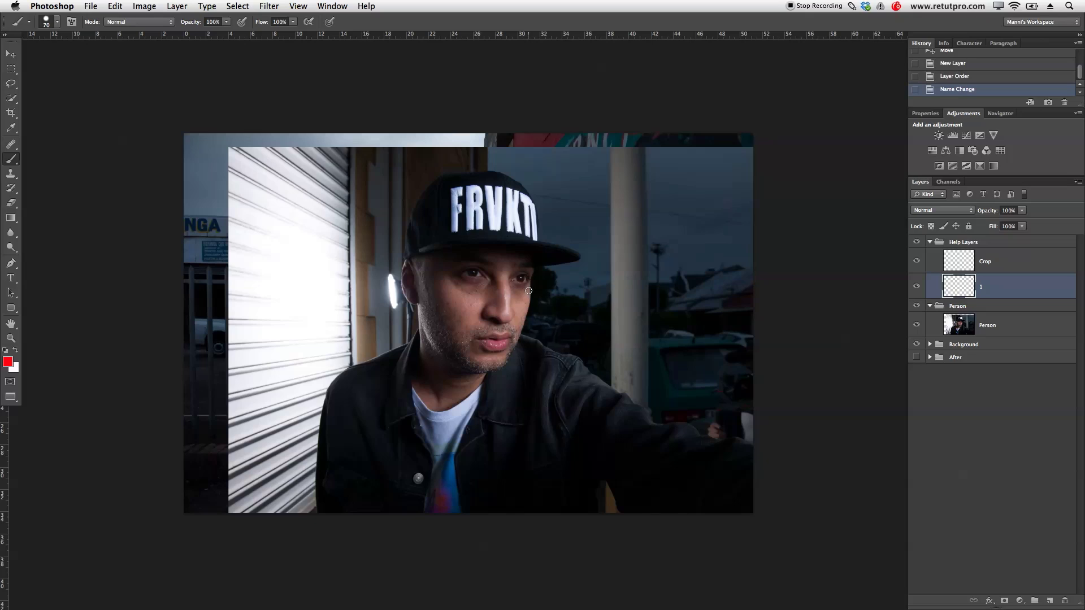
pyautogui.moveTo(529, 243)
pyautogui.mouseDown()
pyautogui.moveTo(532, 309)
pyautogui.moveTo(548, 290)
pyautogui.moveTo(457, 249)
pyautogui.moveTo(380, 233)
pyautogui.moveTo(402, 232)
pyautogui.moveTo(340, 392)
pyautogui.moveTo(345, 377)
pyautogui.moveTo(572, 286)
pyautogui.moveTo(360, 200)
pyautogui.moveTo(321, 420)
pyautogui.moveTo(587, 272)
pyautogui.mouseUp()
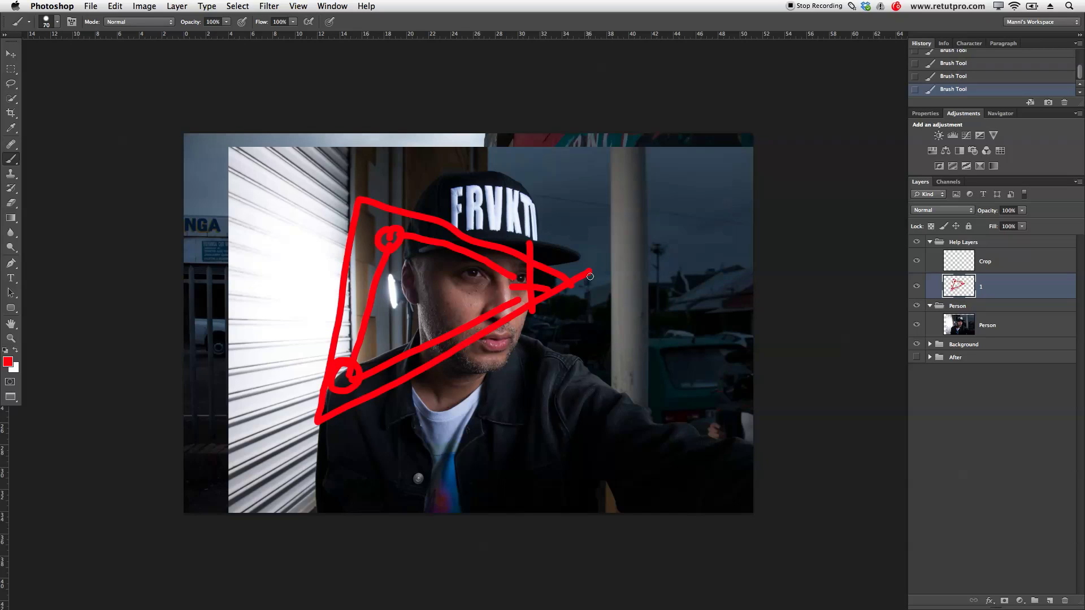
pyautogui.moveTo(511, 262); pyautogui.dragTo(511, 349)
pyautogui.moveTo(389, 292); pyautogui.dragTo(393, 300)
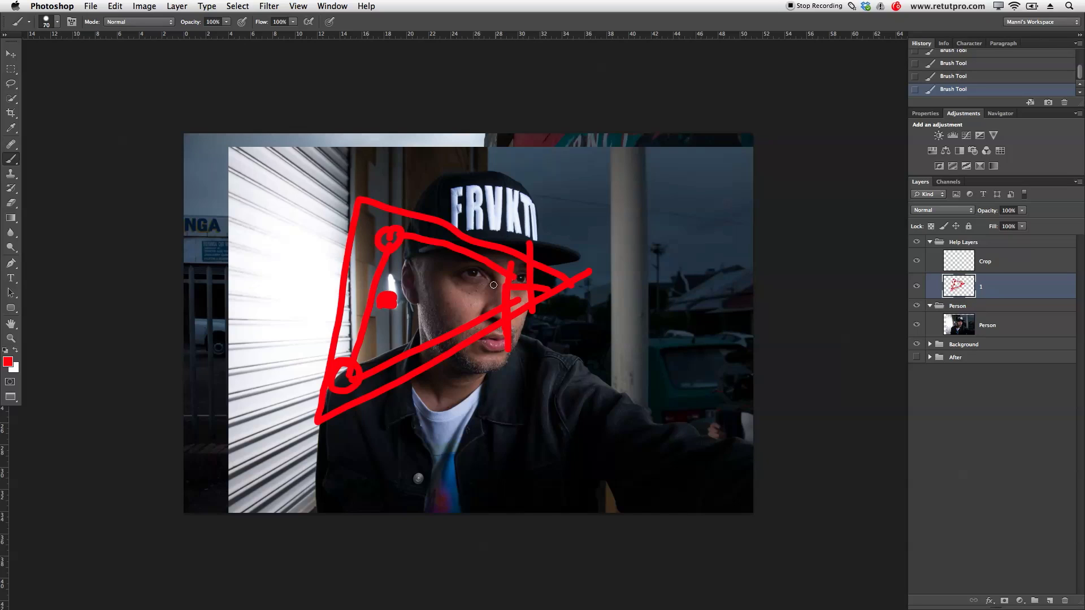
# Brush a second, wider set of red converging lines reaching past the pillar on layer 1, then hide that layer.
pyautogui.moveTo(334, 454); pyautogui.dragTo(355, 451)
pyautogui.moveTo(228, 385); pyautogui.dragTo(227, 277)
pyautogui.moveTo(647, 277); pyautogui.dragTo(637, 344)
pyautogui.moveTo(618, 298)
pyautogui.mouseDown()
pyautogui.moveTo(559, 290)
pyautogui.moveTo(342, 345)
pyautogui.moveTo(285, 446)
pyautogui.moveTo(717, 264)
pyautogui.mouseUp()
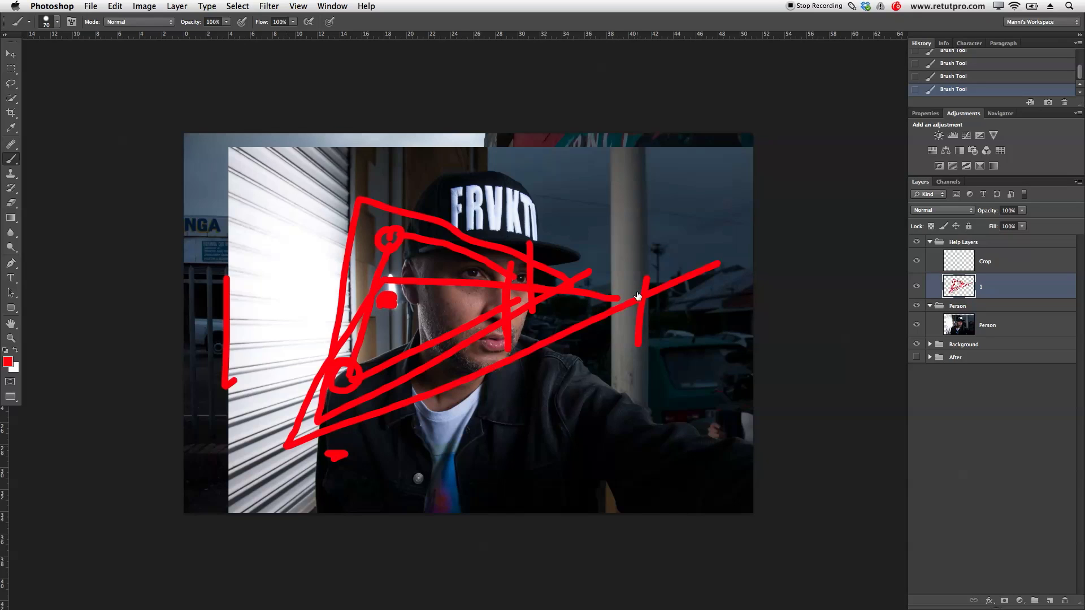
pyautogui.click(916, 289)
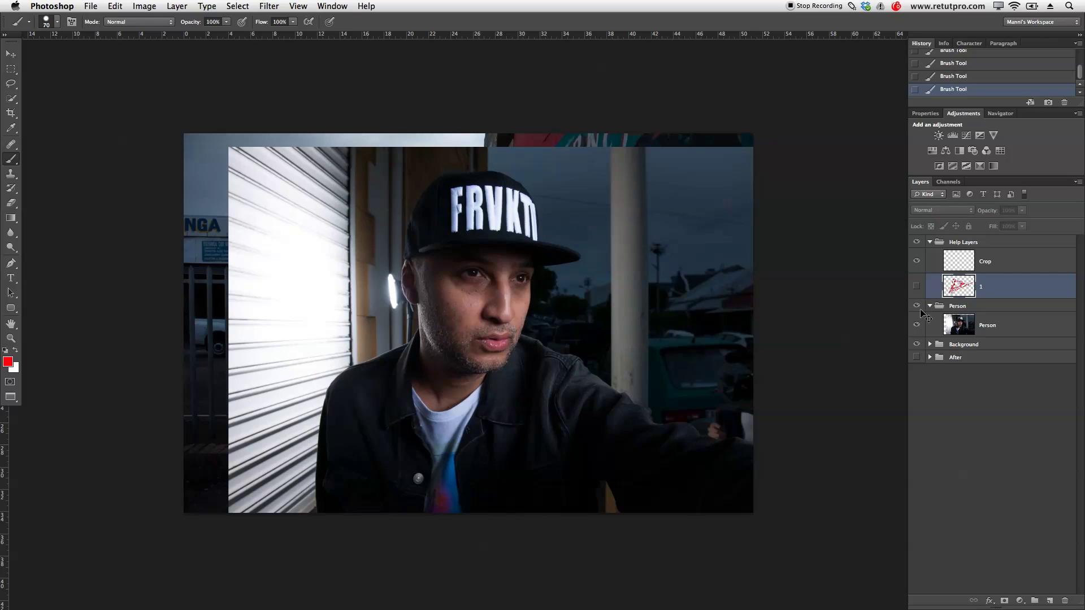
# Move the Person photo slightly right and up on the canvas.
pyautogui.click(970, 329)
pyautogui.press('v')
pyautogui.moveTo(504, 340)
pyautogui.mouseDown()
pyautogui.moveTo(539, 330)
pyautogui.moveTo(521, 340)
pyautogui.mouseUp()
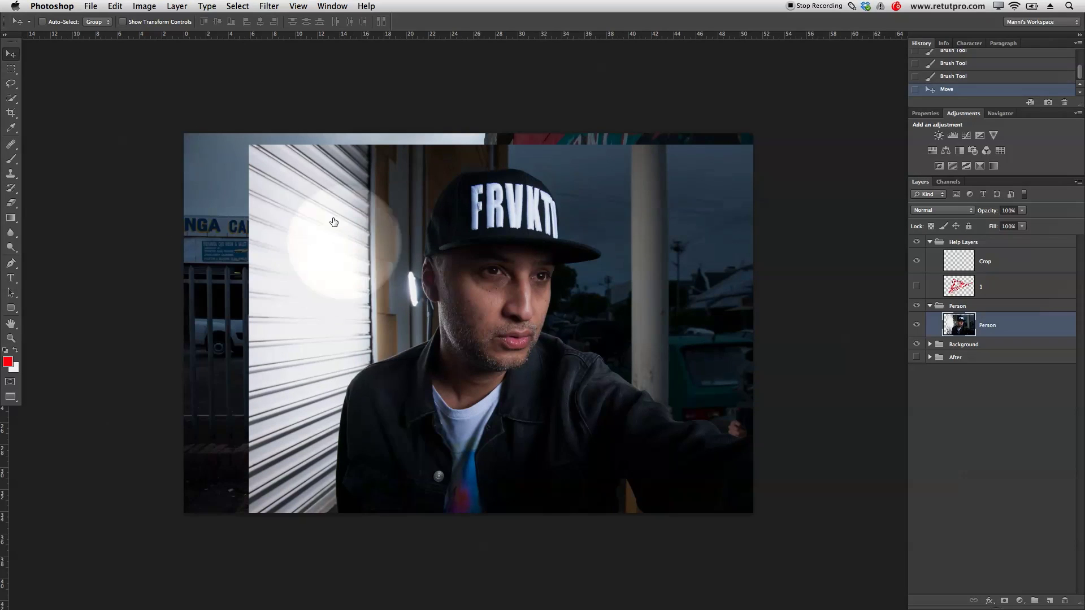
# On the Crop layer, select full-width rectangular strips along the upper and lower edges of the image.
pyautogui.click(954, 271)
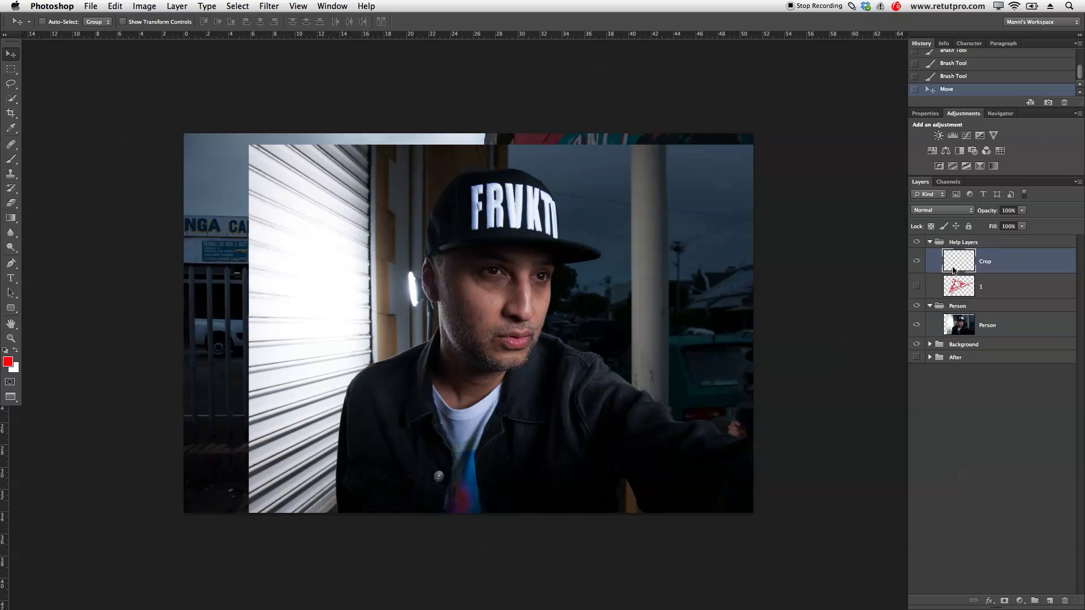
pyautogui.click(7, 70)
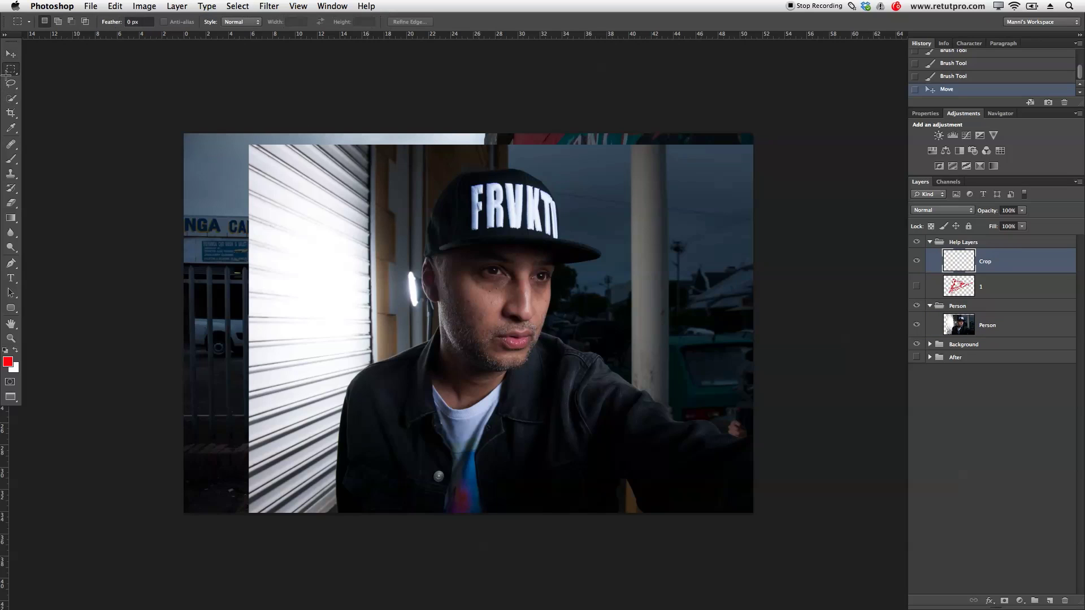
pyautogui.click(27, 66)
pyautogui.moveTo(183, 133); pyautogui.dragTo(779, 179)
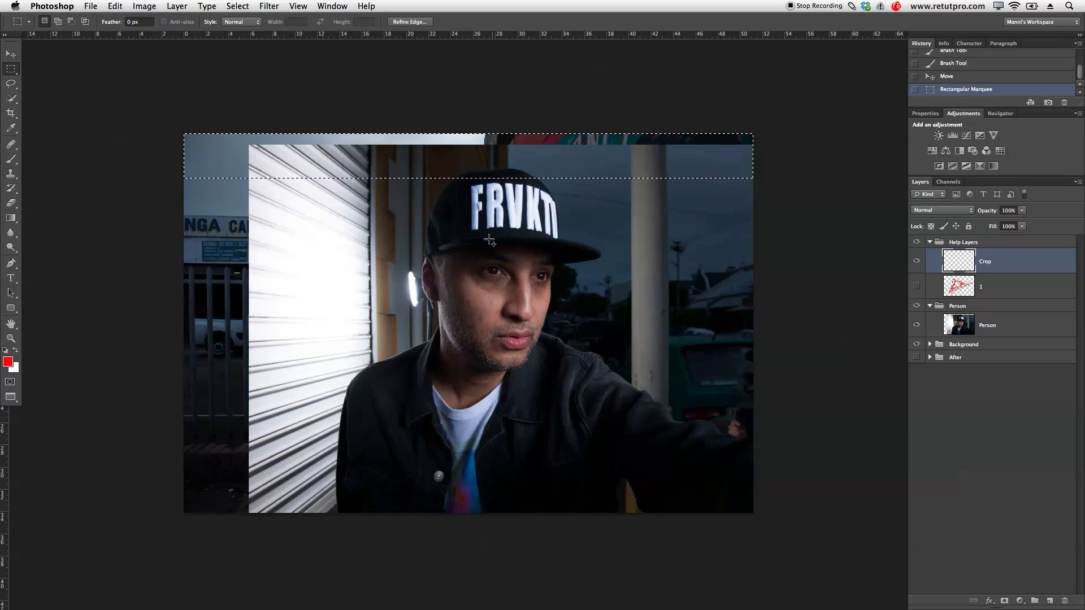
pyautogui.moveTo(162, 530); pyautogui.dragTo(797, 437)
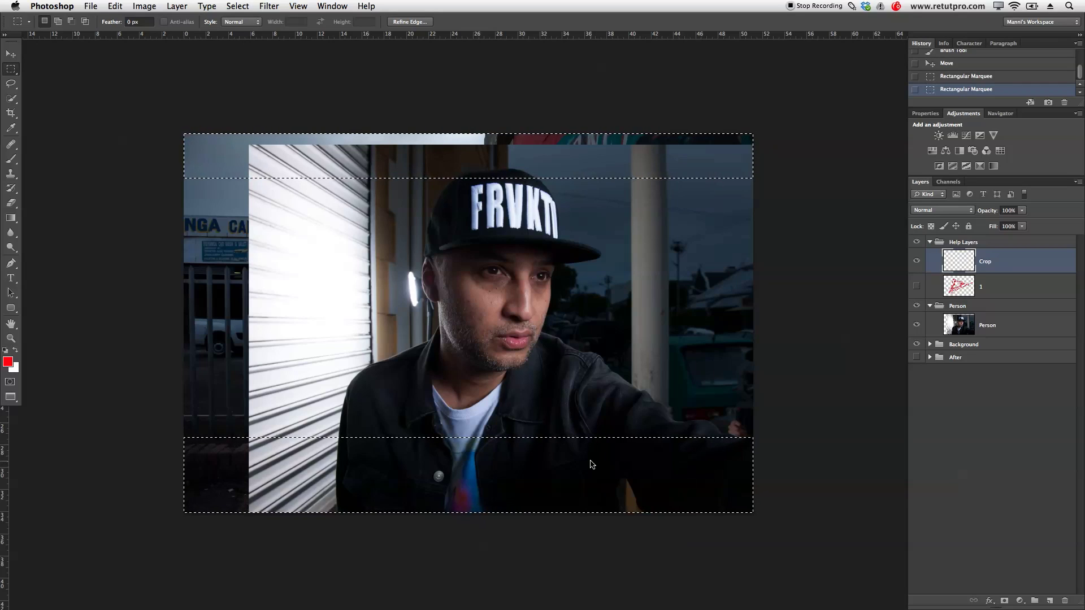
# Fill the selected strips with black at Normal mode and 100% opacity, check the bars, and clear the selection.
pyautogui.rightClick(591, 465)
pyautogui.click(614, 559)
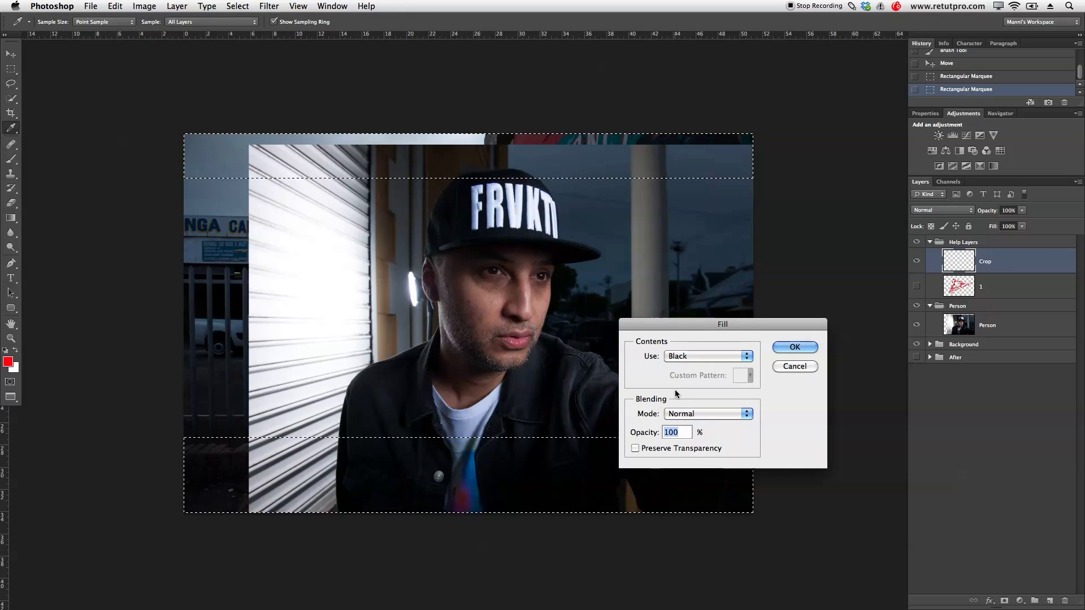
pyautogui.click(678, 356)
pyautogui.click(681, 356)
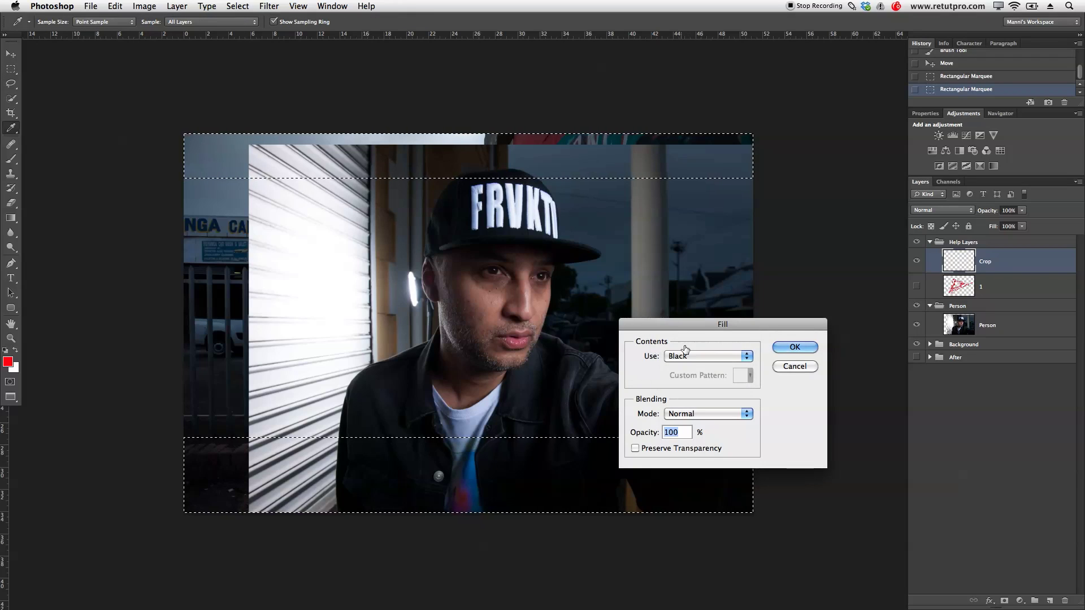
pyautogui.click(808, 348)
pyautogui.press('m')
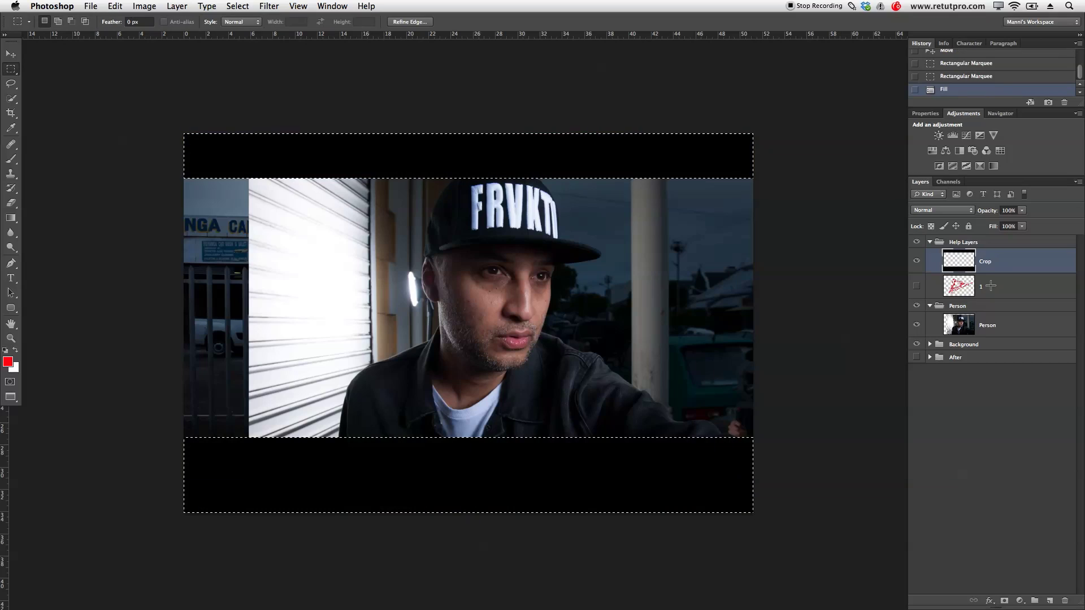
pyautogui.click(917, 261)
pyautogui.click(917, 261)
pyautogui.press('super+d')
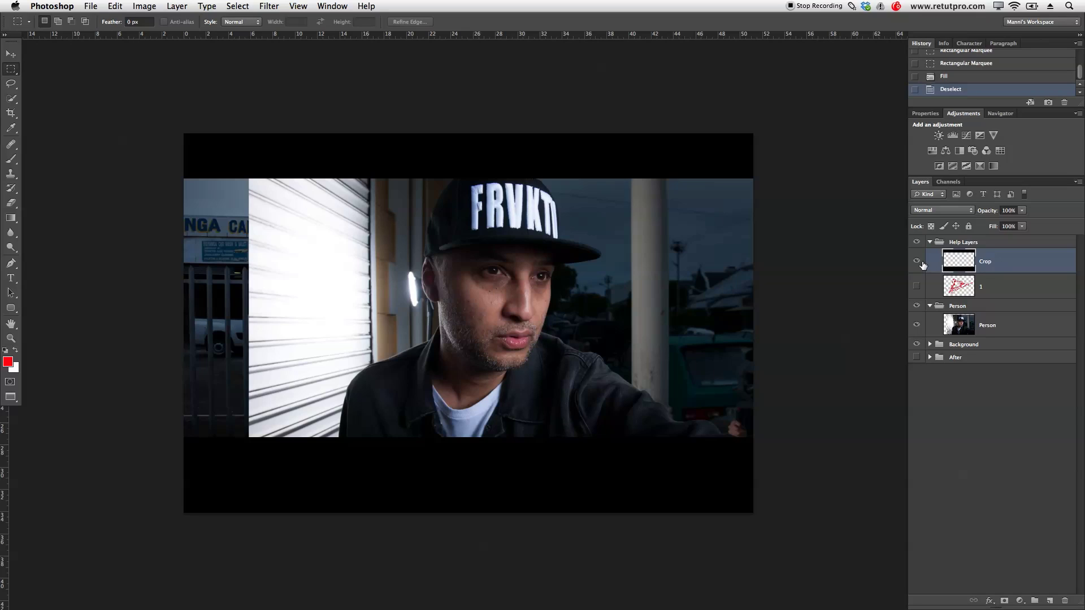
# Compare the image with and without the black crop bars, then hide the Help Layers group and leave the Background group collapsed.
pyautogui.click(930, 345)
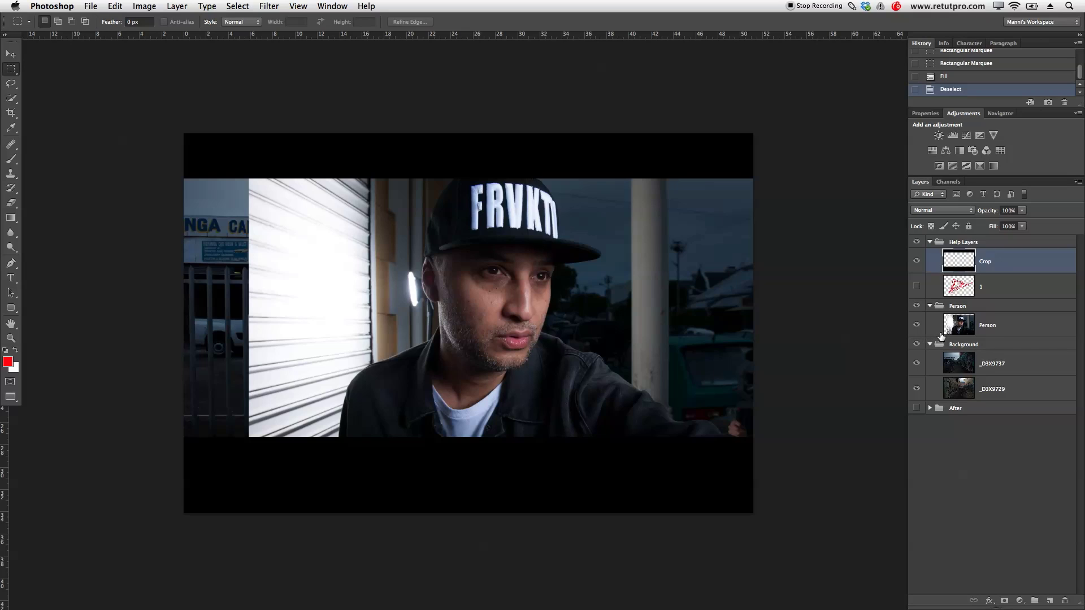
pyautogui.click(923, 261)
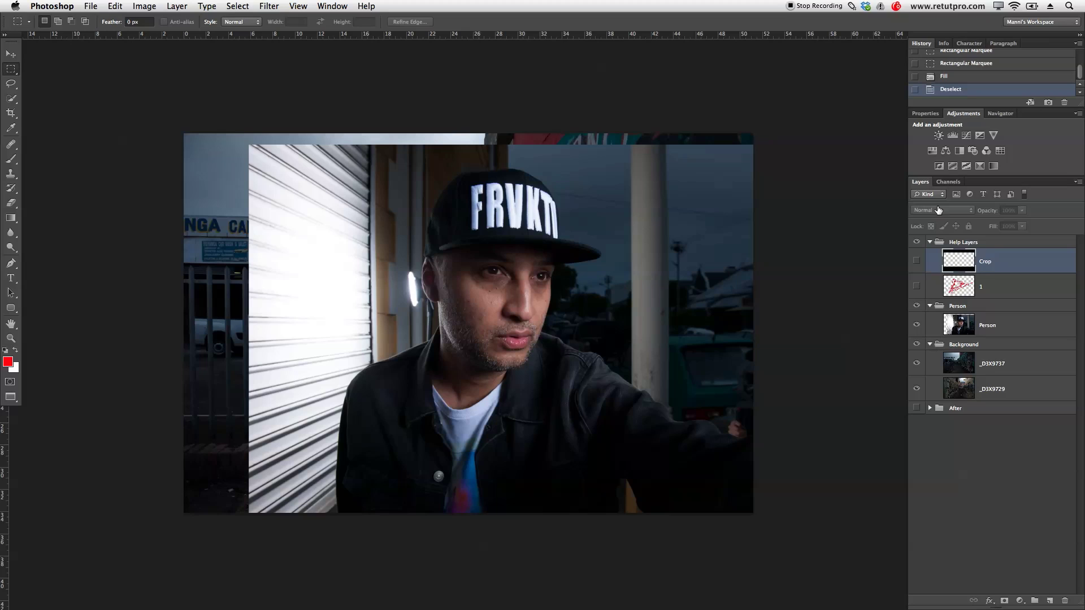
pyautogui.click(918, 259)
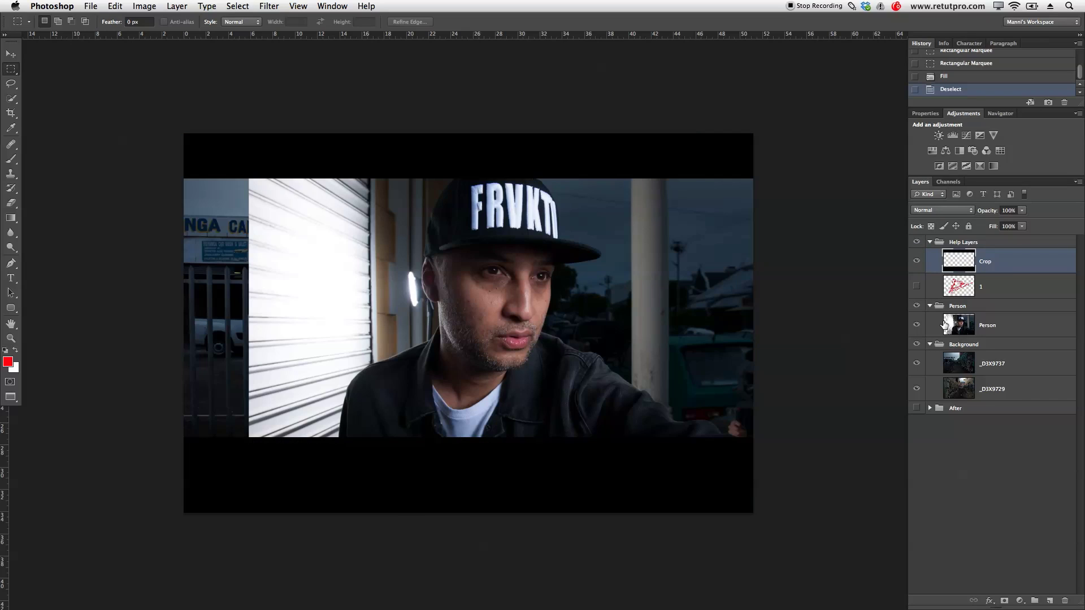
pyautogui.click(919, 260)
pyautogui.click(919, 259)
pyautogui.click(918, 243)
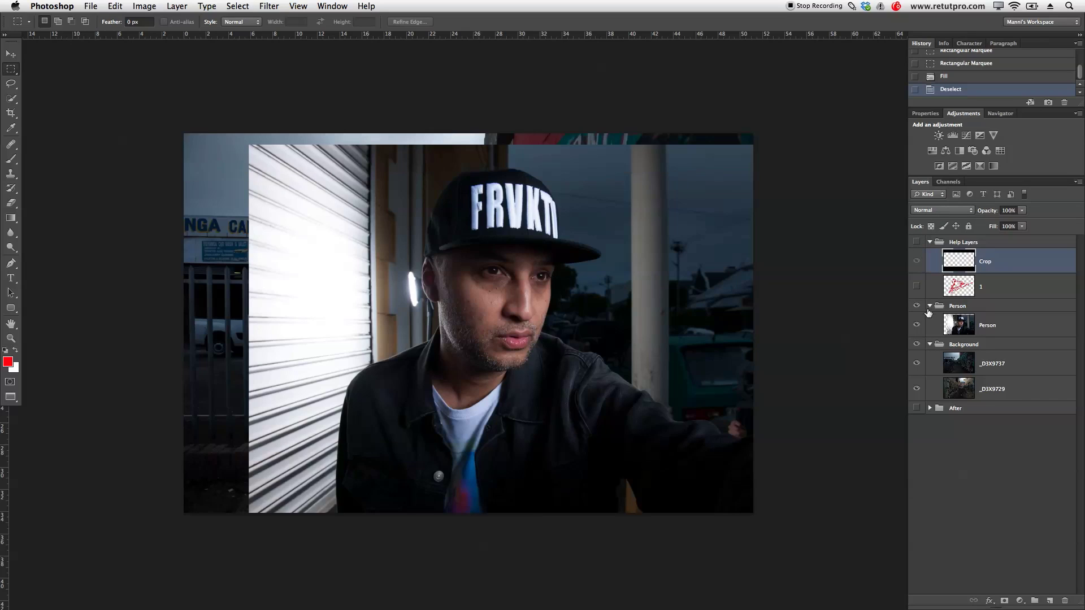
pyautogui.click(930, 345)
# Select the Person photo layer and start a Pen path at the image's lower edge, following the jacket sleeve beside the shutter.
pyautogui.click(955, 326)
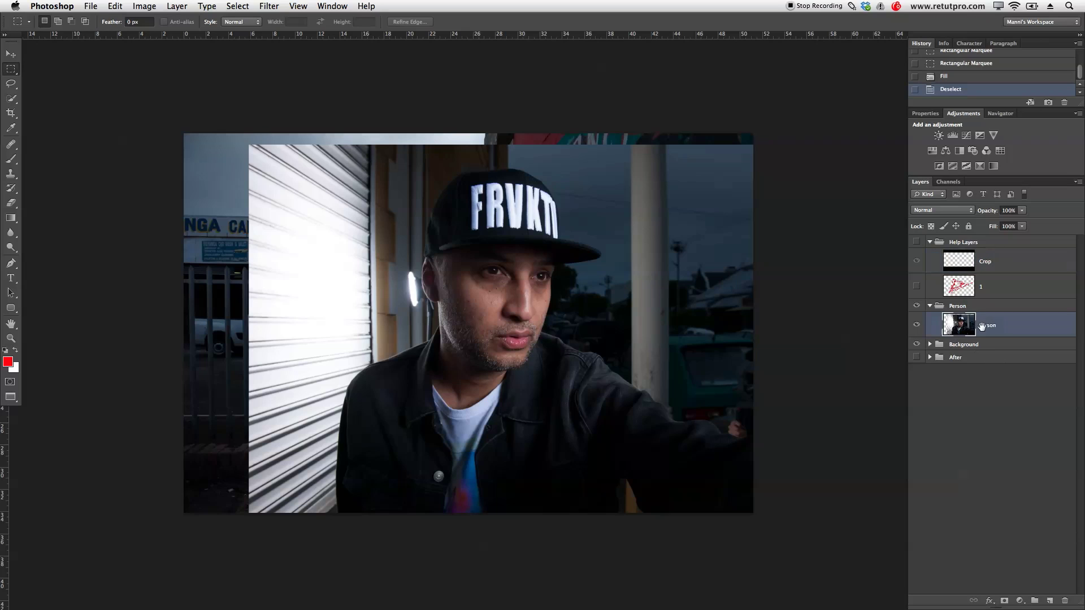
pyautogui.press('z')
pyautogui.moveTo(490, 314); pyautogui.dragTo(422, 293)
pyautogui.press('p')
pyautogui.moveTo(320, 446); pyautogui.dragTo(357, 425)
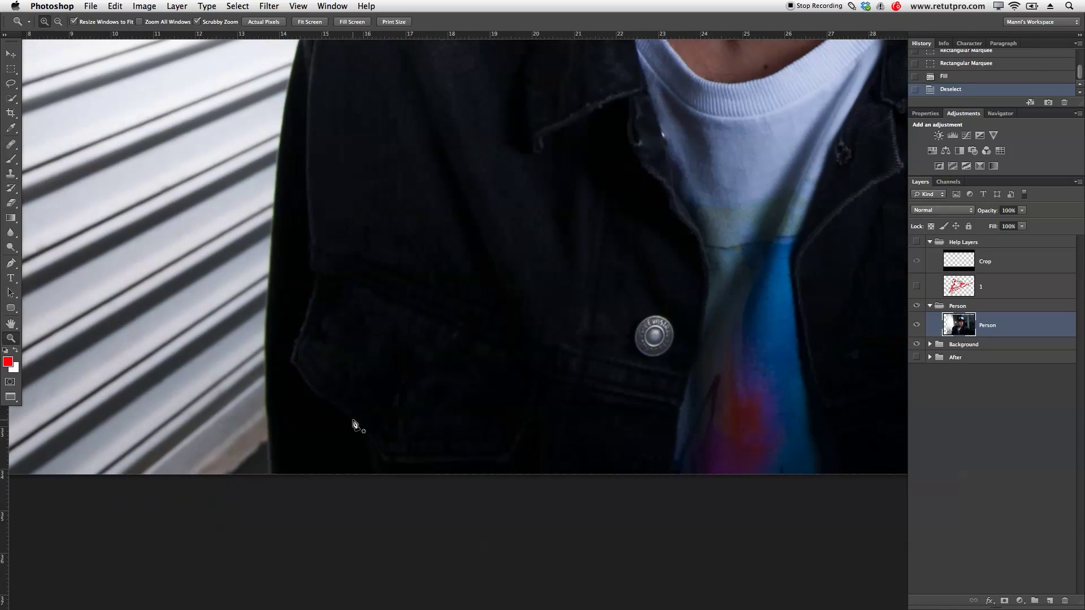
pyautogui.press('p')
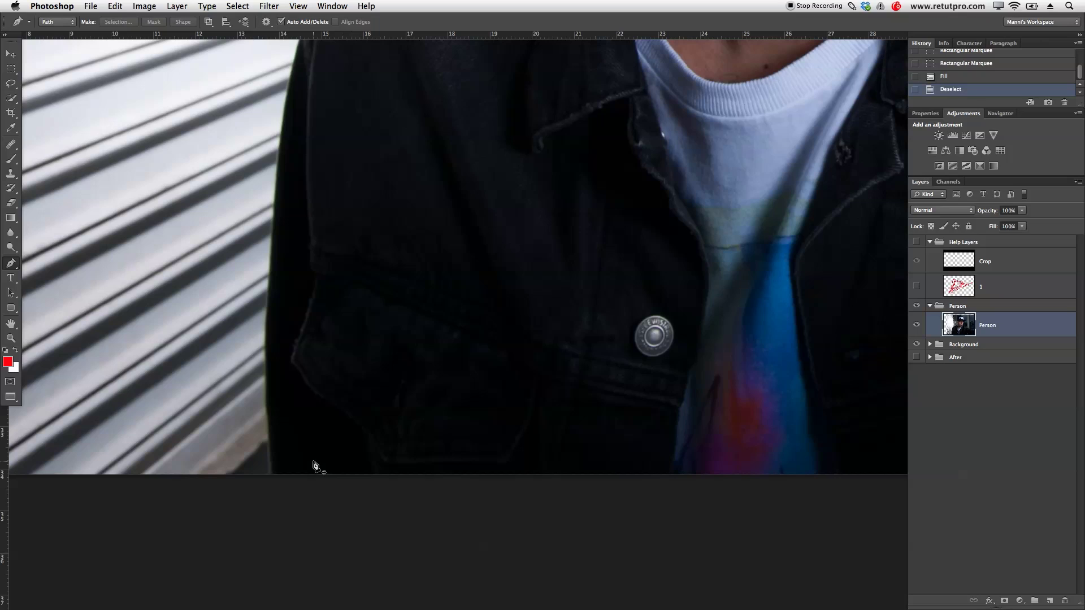
pyautogui.click(269, 479)
pyautogui.click(269, 434)
pyautogui.click(266, 377)
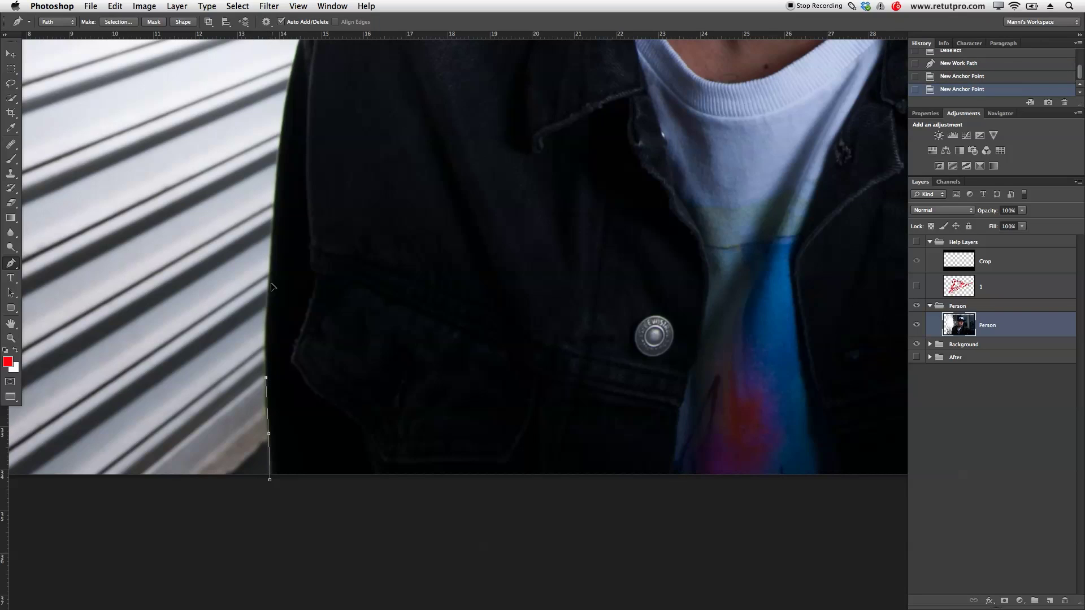
pyautogui.moveTo(270, 285); pyautogui.dragTo(272, 255)
pyautogui.click(277, 193)
# Continue the path from its last anchor farther up the outer sleeve edge against the shutter.
pyautogui.press('z')
pyautogui.click(329, 208)
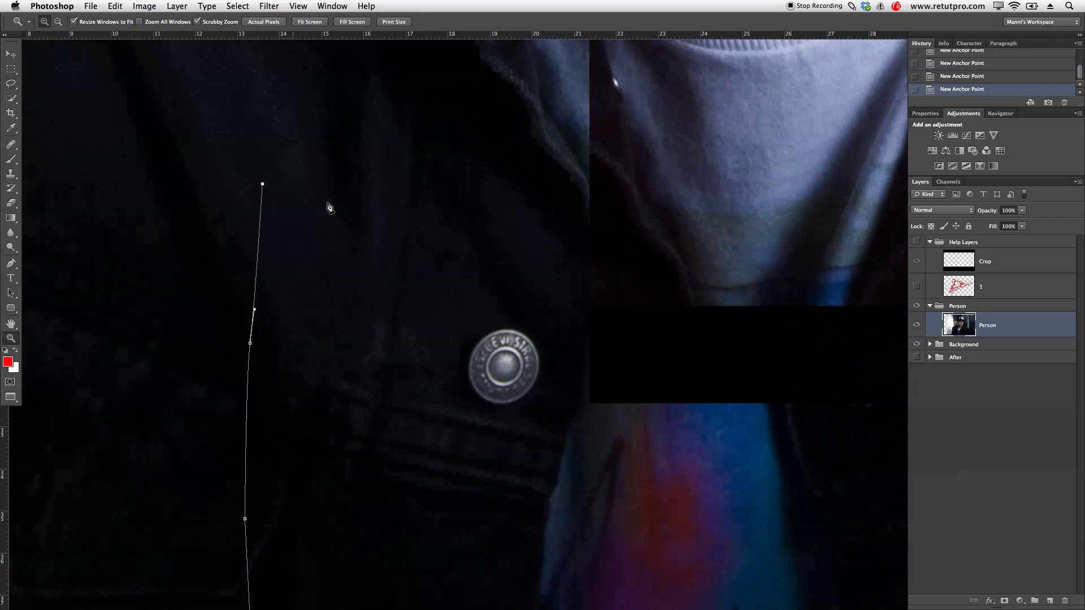
pyautogui.moveTo(341, 184); pyautogui.dragTo(378, 424)
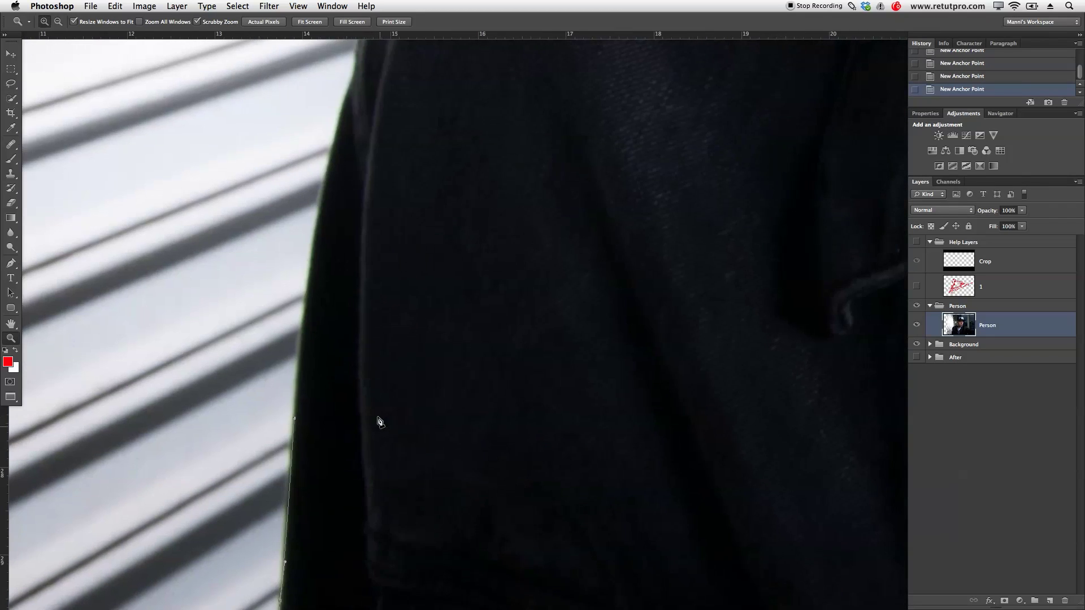
pyautogui.press('p')
pyautogui.click(294, 420)
pyautogui.moveTo(308, 294); pyautogui.dragTo(315, 269)
pyautogui.scroll(5, 433, 412)
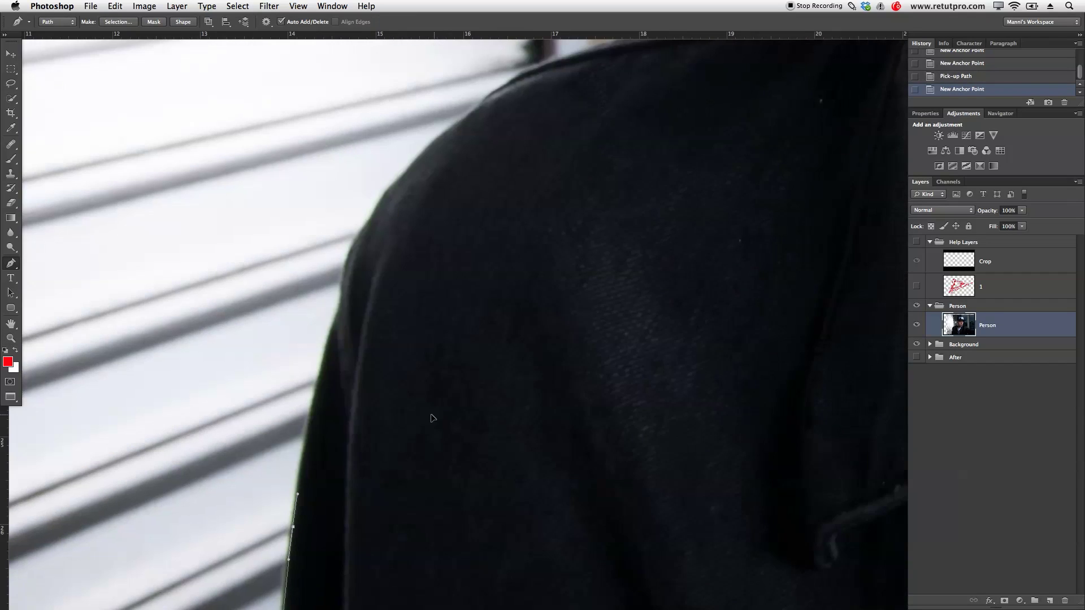
# Trace the path around the rounded shoulder and along the shoulder top beside the shutter.
pyautogui.click(319, 380)
pyautogui.click(336, 318)
pyautogui.click(341, 299)
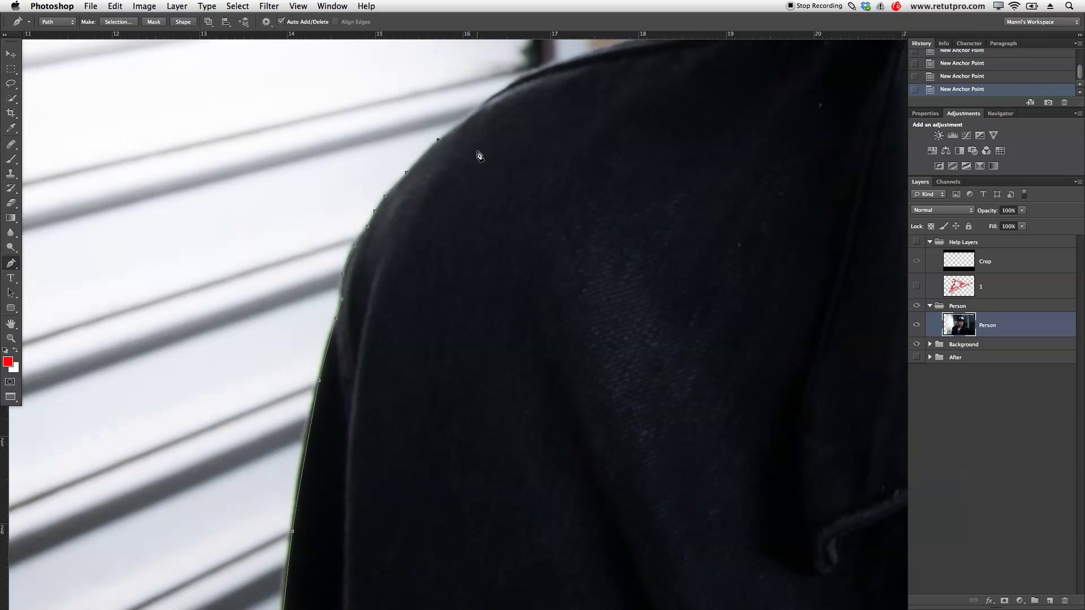
pyautogui.moveTo(479, 156); pyautogui.dragTo(461, 346)
pyautogui.click(516, 266)
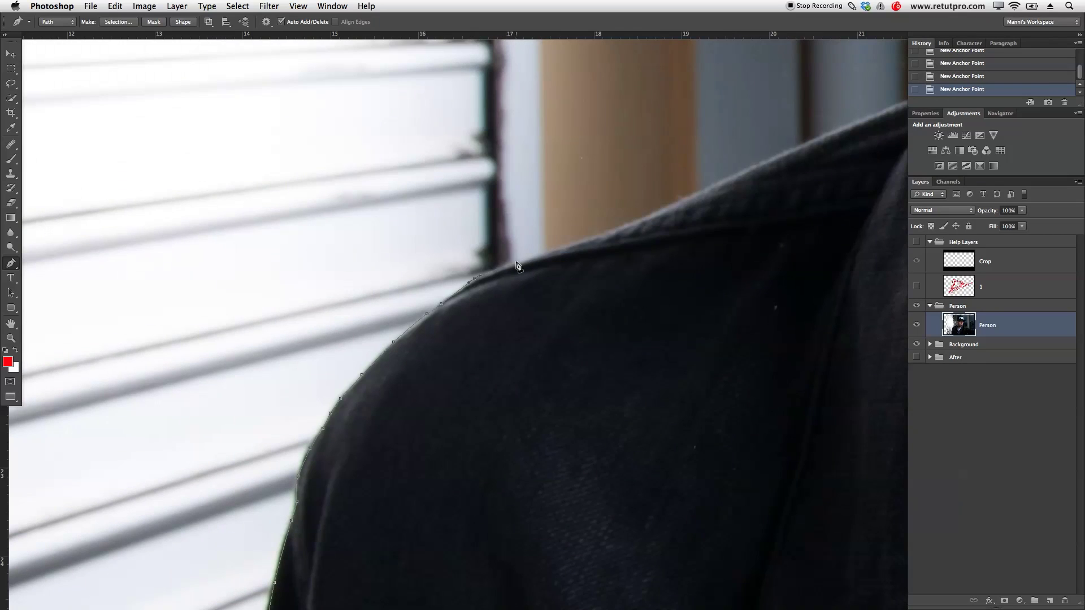
pyautogui.keyDown('super'); pyautogui.click(642, 215); pyautogui.keyUp('super')
# Extend the Pen path from the shoulder over the collar and up the neck to the ear.
pyautogui.moveTo(722, 361); pyautogui.dragTo(535, 433)
pyautogui.click(386, 522)
pyautogui.click(436, 462)
pyautogui.click(470, 395)
pyautogui.click(502, 345)
pyautogui.click(484, 72)
pyautogui.click(415, 74)
pyautogui.moveTo(395, 79); pyautogui.dragTo(392, 338)
pyautogui.moveTo(363, 284); pyautogui.dragTo(350, 262)
pyautogui.click(307, 169)
# Trace the path along the ear and up onto the back edge of the cap.
pyautogui.moveTo(315, 126); pyautogui.dragTo(358, 430)
pyautogui.moveTo(341, 390); pyautogui.dragTo(340, 352)
pyautogui.click(343, 241)
pyautogui.click(364, 171)
pyautogui.moveTo(365, 164); pyautogui.dragTo(376, 423)
pyautogui.click(381, 367)
pyautogui.moveTo(373, 323); pyautogui.dragTo(377, 303)
pyautogui.moveTo(391, 207)
pyautogui.mouseDown()
pyautogui.moveTo(393, 175)
pyautogui.moveTo(390, 496)
pyautogui.mouseUp()
pyautogui.moveTo(401, 373); pyautogui.dragTo(413, 327)
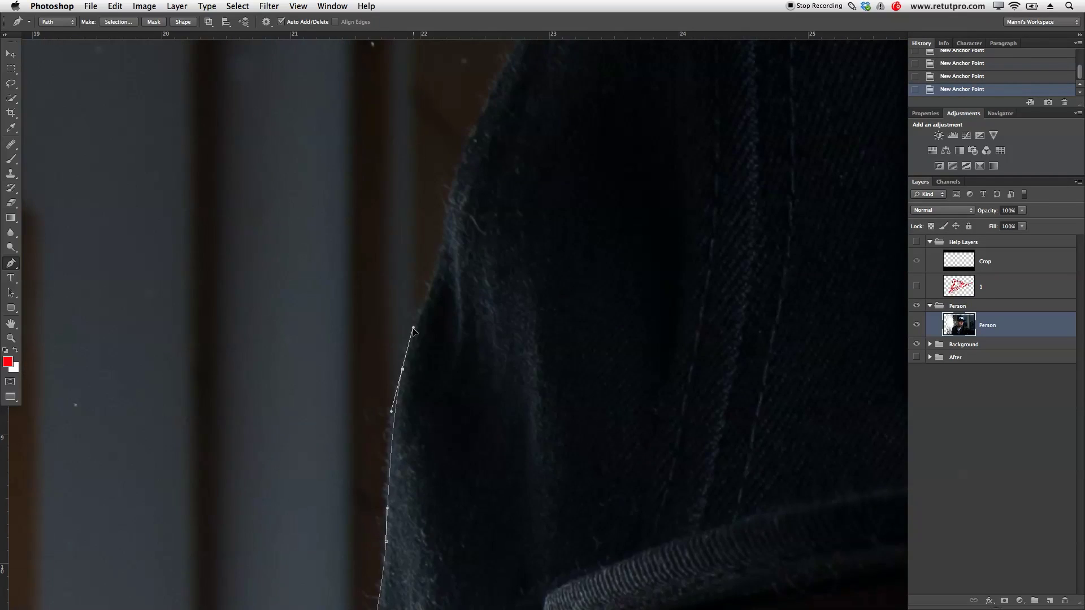
# Continue the path up the cap's curved back edge towards the top of the crown.
pyautogui.moveTo(434, 238); pyautogui.dragTo(451, 191)
pyautogui.moveTo(452, 189); pyautogui.dragTo(412, 466)
pyautogui.moveTo(454, 353); pyautogui.dragTo(485, 296)
pyautogui.moveTo(572, 170); pyautogui.dragTo(611, 132)
pyautogui.moveTo(618, 127); pyautogui.dragTo(485, 352)
pyautogui.click(557, 276)
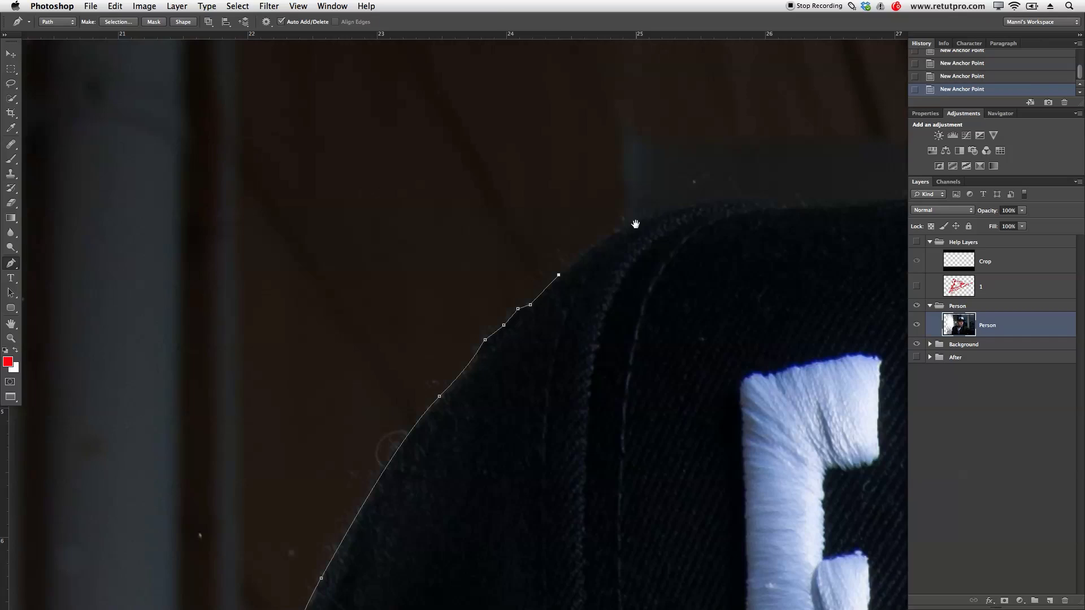
# Place path anchors across the top of the cap's crown above the embroidered letters.
pyautogui.click(672, 210)
pyautogui.moveTo(765, 242); pyautogui.dragTo(646, 244)
pyautogui.click(774, 201)
pyautogui.moveTo(776, 202); pyautogui.dragTo(451, 233)
pyautogui.click(611, 216)
pyautogui.click(712, 205)
pyautogui.moveTo(713, 207); pyautogui.dragTo(501, 170)
pyautogui.click(631, 186)
pyautogui.click(722, 226)
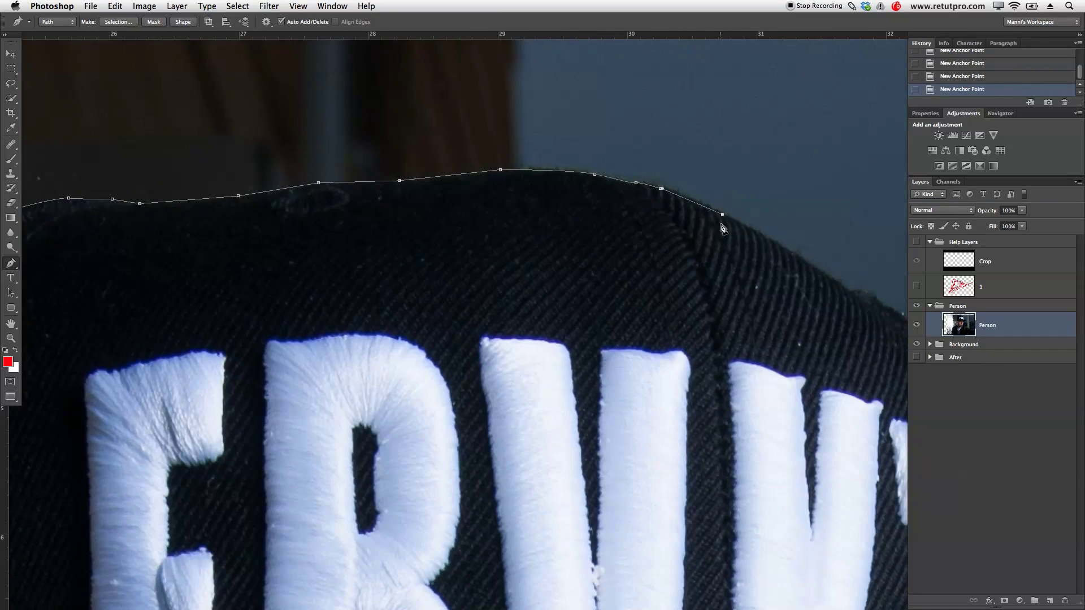
# Trace the path down the front of the cap's crown to the brim.
pyautogui.moveTo(722, 226); pyautogui.dragTo(352, 62)
pyautogui.click(531, 294)
pyautogui.click(544, 317)
pyautogui.click(633, 278)
pyautogui.click(648, 306)
pyautogui.moveTo(690, 521); pyautogui.dragTo(558, 184)
pyautogui.click(596, 409)
pyautogui.click(598, 480)
pyautogui.moveTo(598, 479); pyautogui.dragTo(563, 221)
# Outline the cap's brim with the path, rounding its tip and returning along the underside to the face.
pyautogui.moveTo(663, 241)
pyautogui.mouseDown()
pyautogui.moveTo(688, 249)
pyautogui.moveTo(470, 197)
pyautogui.mouseUp()
pyautogui.moveTo(642, 236); pyautogui.dragTo(682, 248)
pyautogui.click(783, 290)
pyautogui.moveTo(823, 388); pyautogui.dragTo(800, 402)
pyautogui.moveTo(671, 431); pyautogui.dragTo(594, 444)
pyautogui.click(408, 462)
pyautogui.click(302, 467)
# Trace the path down the edge of the face to where the cheek meets the jacket.
pyautogui.moveTo(301, 468); pyautogui.dragTo(369, 342)
pyautogui.moveTo(351, 427); pyautogui.dragTo(331, 466)
pyautogui.moveTo(324, 525); pyautogui.dragTo(323, 541)
pyautogui.moveTo(310, 550); pyautogui.dragTo(311, 248)
pyautogui.moveTo(313, 451)
pyautogui.mouseDown()
pyautogui.moveTo(305, 502)
pyautogui.moveTo(387, 122)
pyautogui.mouseUp()
pyautogui.click(305, 410)
pyautogui.click(291, 447)
# Continue the path from the cheek along the collar and down to the shoulder of the extended arm.
pyautogui.click(382, 475)
pyautogui.moveTo(542, 558); pyautogui.dragTo(560, 584)
pyautogui.moveTo(599, 603); pyautogui.dragTo(490, 428)
pyautogui.click(490, 428)
pyautogui.click(534, 448)
pyautogui.click(634, 496)
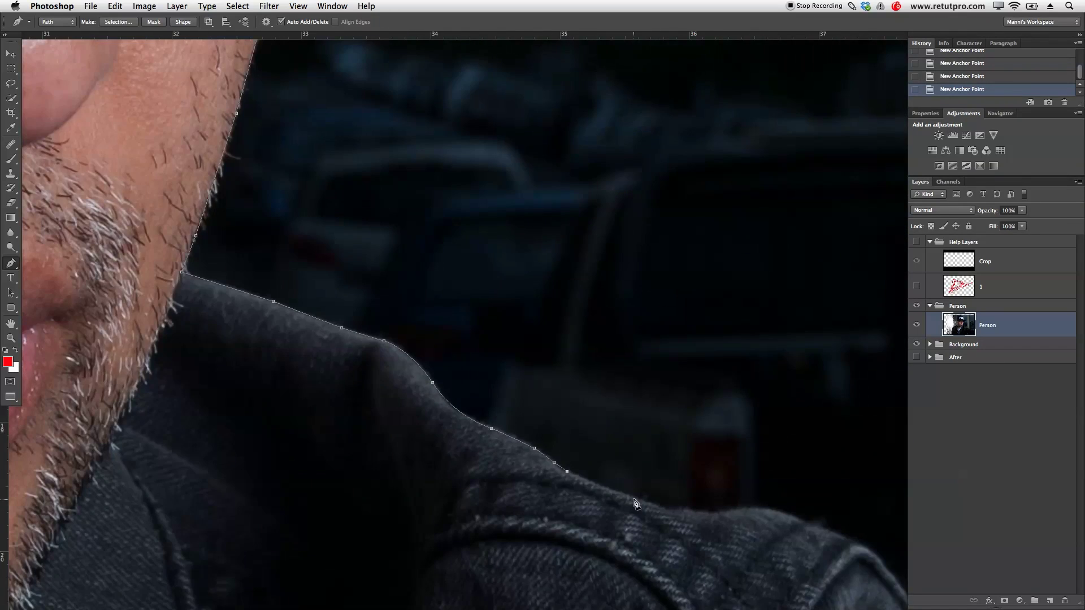
# Trace the path over the shoulder seam of the extended arm and down its first sleeve folds.
pyautogui.moveTo(670, 510); pyautogui.dragTo(407, 377)
pyautogui.click(477, 378)
pyautogui.click(554, 395)
pyautogui.moveTo(611, 419); pyautogui.dragTo(510, 240)
pyautogui.click(555, 318)
pyautogui.click(603, 369)
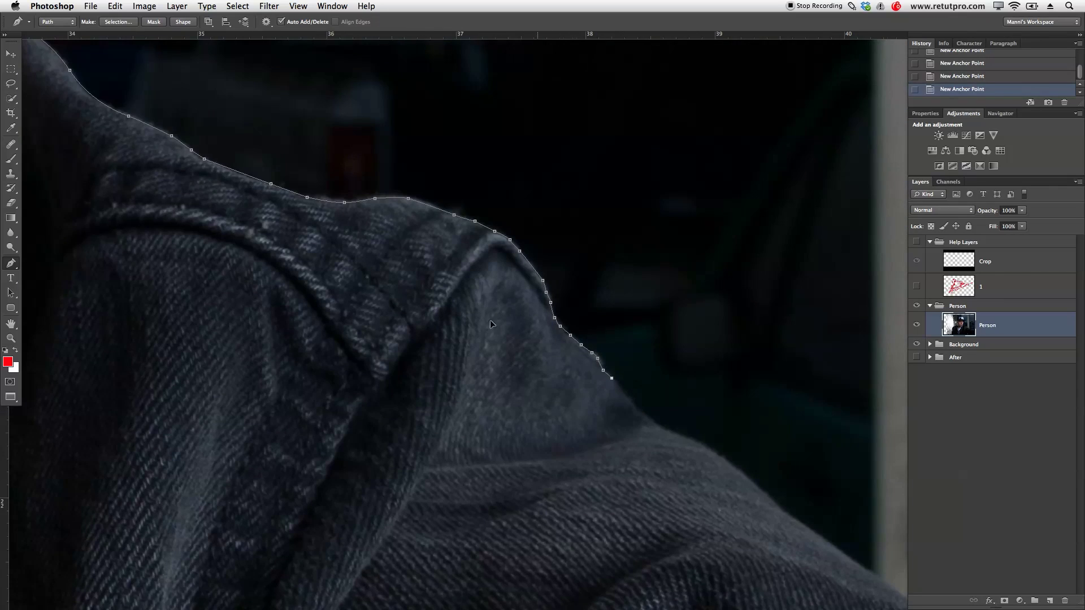
# Follow the upper edge of the extended sleeve with path anchors as far as the fold in front of the pillar.
pyautogui.moveTo(612, 378); pyautogui.dragTo(486, 203)
pyautogui.click(535, 251)
pyautogui.click(583, 275)
pyautogui.moveTo(653, 331); pyautogui.dragTo(443, 176)
pyautogui.click(510, 225)
pyautogui.click(635, 316)
pyautogui.click(712, 317)
pyautogui.click(740, 346)
pyautogui.click(807, 440)
pyautogui.moveTo(737, 425); pyautogui.dragTo(455, 226)
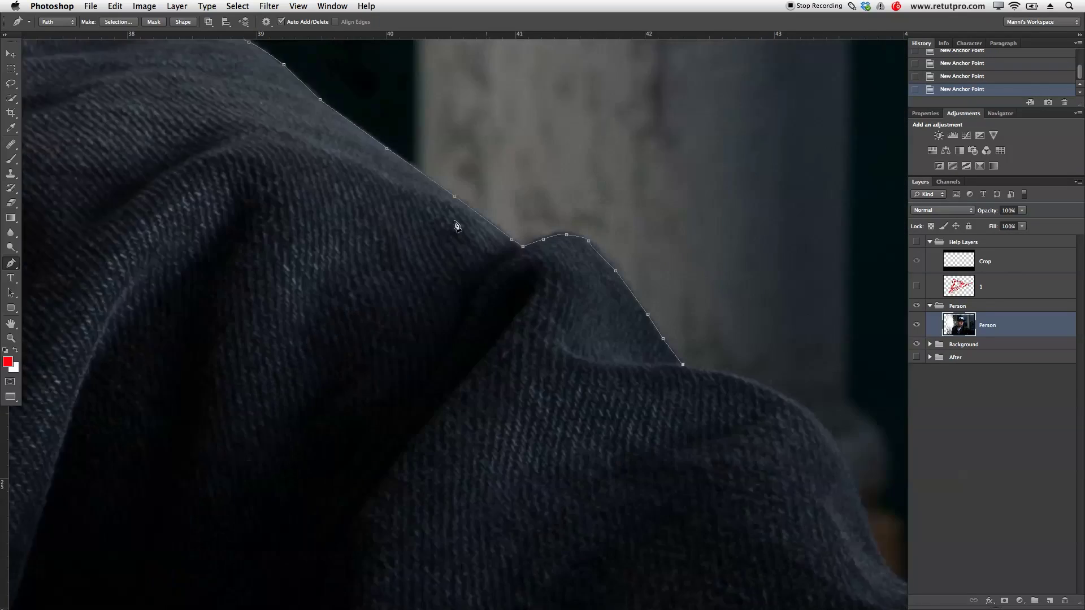
# Trace the path along the extended arm's forearm folds towards the hand at the edge of the photo.
pyautogui.moveTo(666, 298); pyautogui.dragTo(680, 317)
pyautogui.click(725, 430)
pyautogui.moveTo(782, 470)
pyautogui.mouseDown()
pyautogui.moveTo(836, 480)
pyautogui.moveTo(445, 368)
pyautogui.mouseUp()
pyautogui.moveTo(530, 366); pyautogui.dragTo(573, 359)
pyautogui.moveTo(688, 354); pyautogui.dragTo(712, 353)
pyautogui.moveTo(826, 410)
pyautogui.mouseDown()
pyautogui.moveTo(866, 454)
pyautogui.moveTo(590, 310)
pyautogui.mouseUp()
pyautogui.click(629, 366)
pyautogui.click(700, 366)
pyautogui.click(799, 401)
# Carry the path below the hand and out past the side edge of the canvas, heading down.
pyautogui.moveTo(665, 361)
pyautogui.mouseDown()
pyautogui.moveTo(680, 361)
pyautogui.moveTo(637, 208)
pyautogui.moveTo(617, 184)
pyautogui.mouseUp()
pyautogui.click(861, 424)
pyautogui.click(711, 342)
pyautogui.click(696, 263)
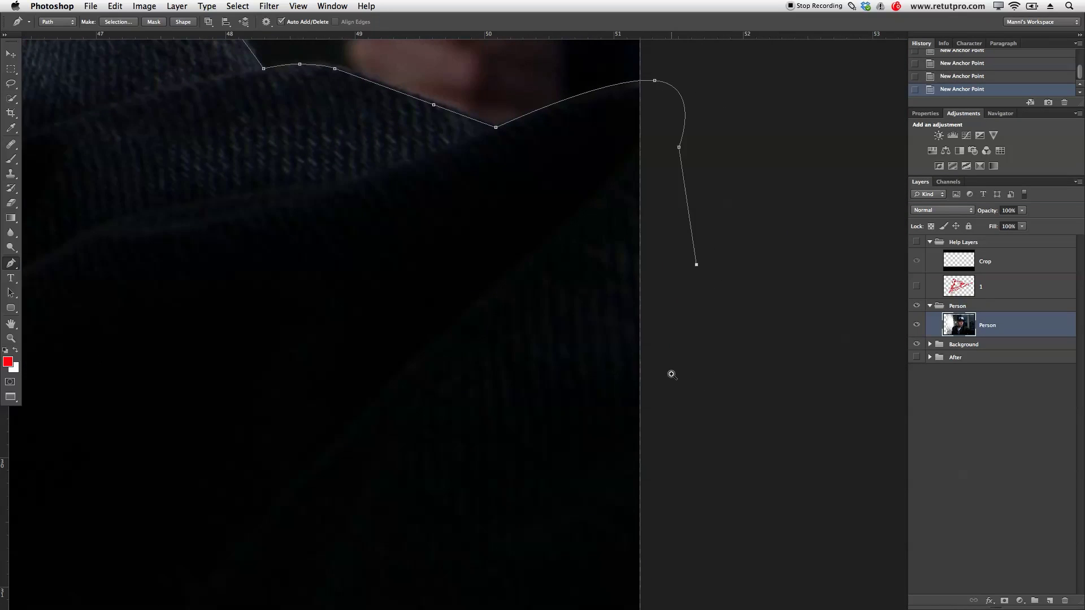
# Carry the path down outside the canvas side, around the lower corner and back beneath the photo's bottom edge.
pyautogui.press('z')
pyautogui.moveTo(661, 368); pyautogui.dragTo(587, 270)
pyautogui.scroll(-5, 588, 270)
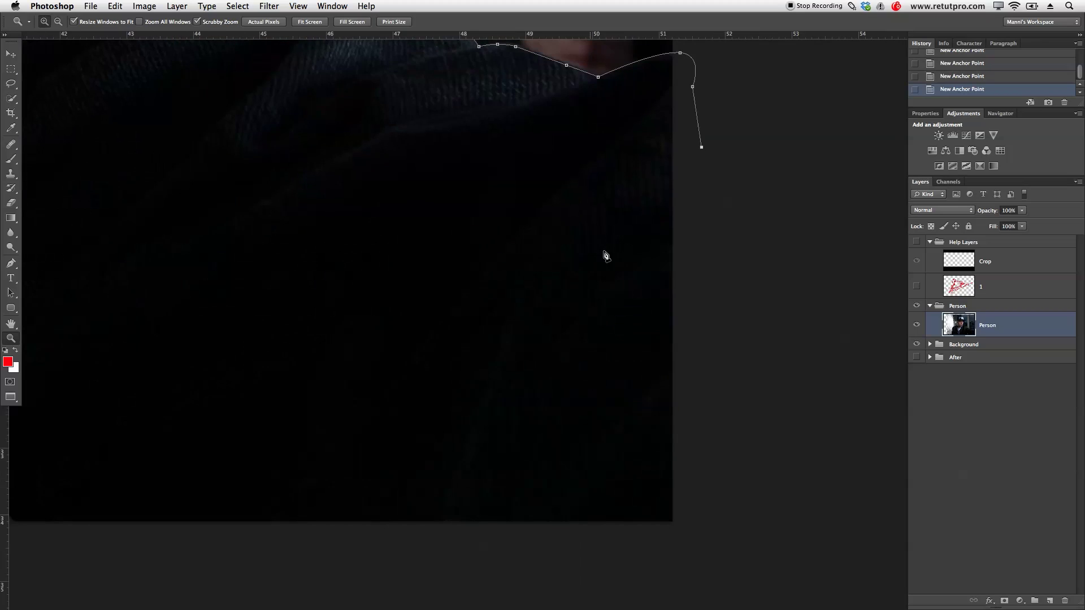
pyautogui.press('p')
pyautogui.click(717, 295)
pyautogui.click(674, 537)
pyautogui.click(415, 545)
pyautogui.click(138, 509)
pyautogui.moveTo(300, 473); pyautogui.dragTo(482, 412)
pyautogui.hotkey('ctrl', 'z')
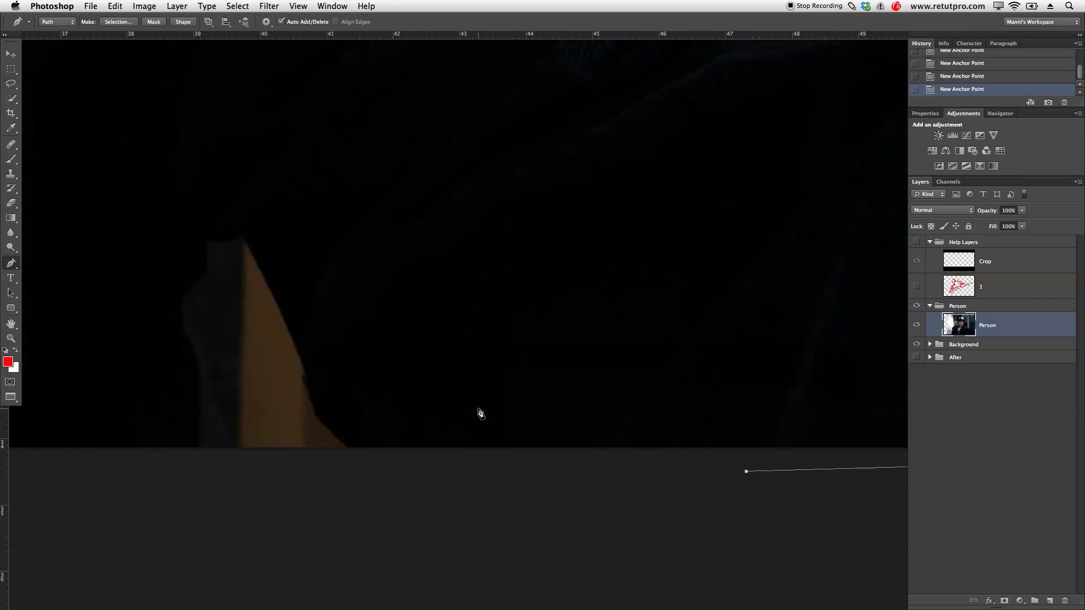
# Pick up the path, run it to the orange gap under the arm and trace up the gap's jacket edge.
pyautogui.click(746, 472)
pyautogui.click(343, 460)
pyautogui.click(348, 447)
pyautogui.click(319, 416)
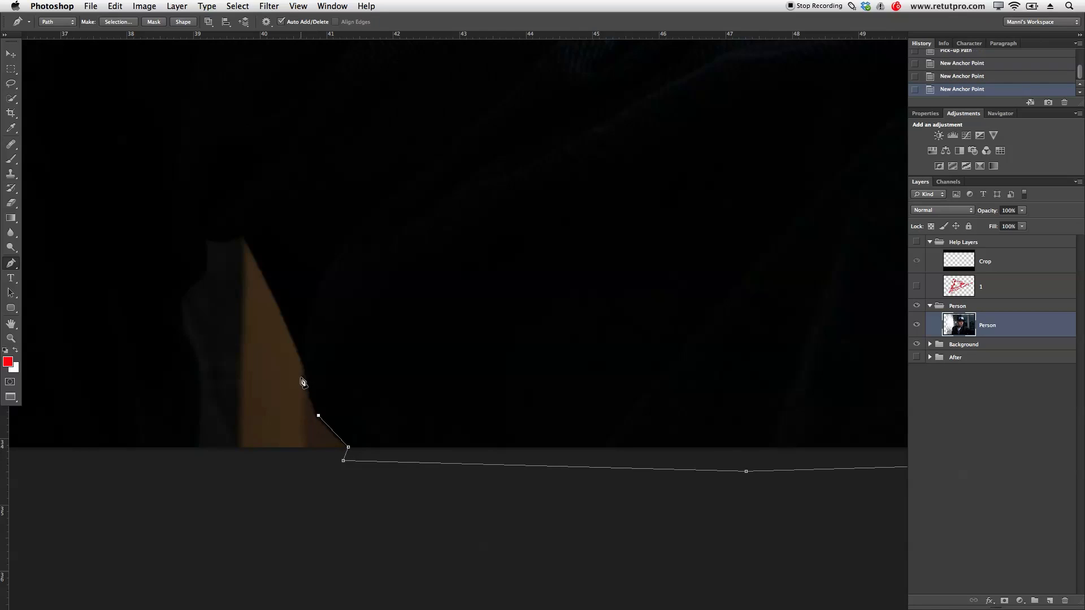
pyautogui.click(305, 379)
pyautogui.moveTo(296, 343); pyautogui.dragTo(291, 333)
# Trace the path across the tip of the gap and down its dark, curved far side to below the canvas.
pyautogui.moveTo(244, 238); pyautogui.dragTo(218, 243)
pyautogui.moveTo(185, 305); pyautogui.dragTo(196, 362)
pyautogui.moveTo(197, 431); pyautogui.dragTo(197, 436)
pyautogui.click(189, 494)
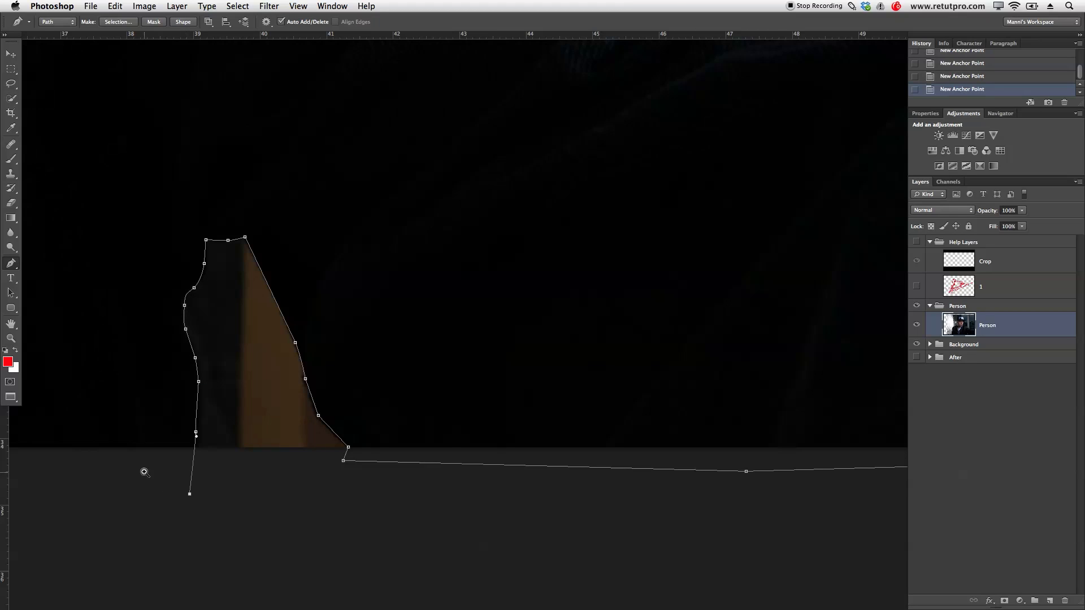
# Run the path beneath the bottom of the jacket to its starting anchor and close it.
pyautogui.moveTo(145, 473); pyautogui.dragTo(567, 463)
pyautogui.click(192, 487)
pyautogui.press('z')
pyautogui.keyDown('alt'); pyautogui.click(186, 487); pyautogui.keyUp('alt')
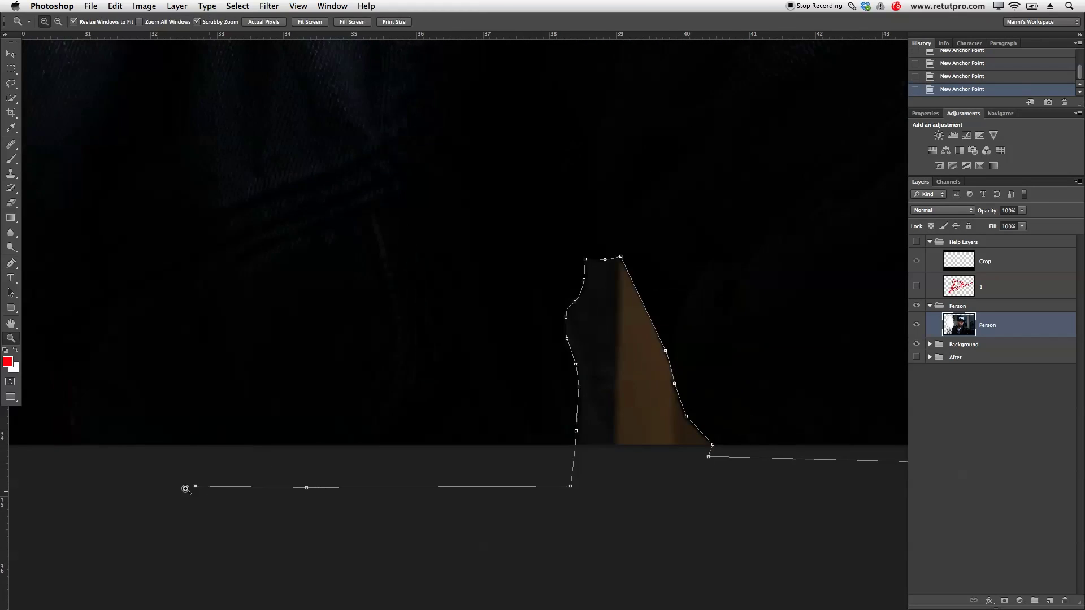
pyautogui.keyDown('alt'); pyautogui.click(160, 492); pyautogui.keyUp('alt')
pyautogui.moveTo(530, 468); pyautogui.dragTo(657, 454)
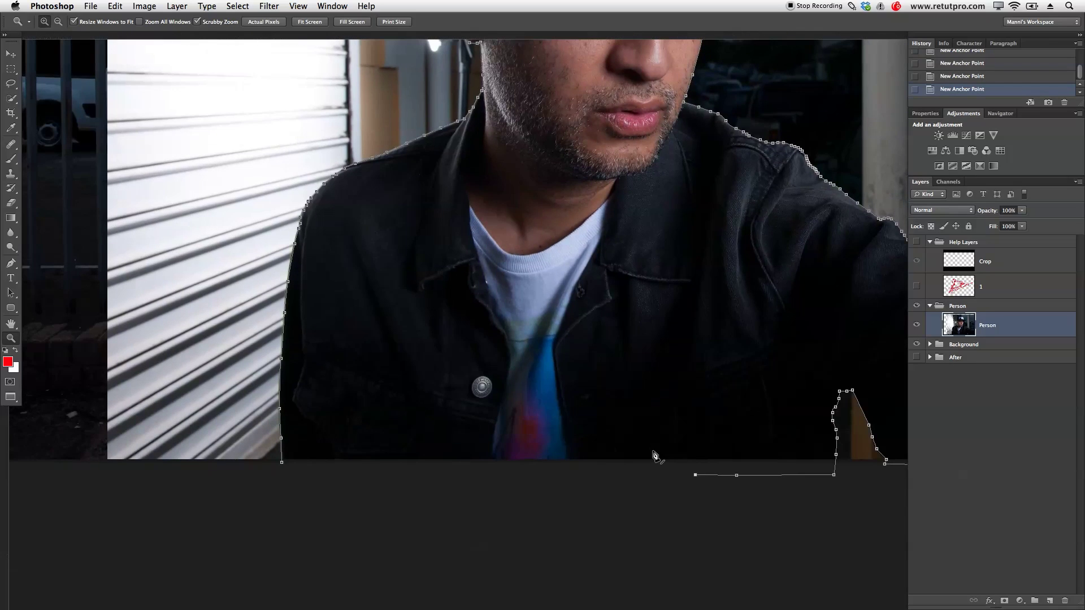
pyautogui.press('p')
pyautogui.click(695, 477)
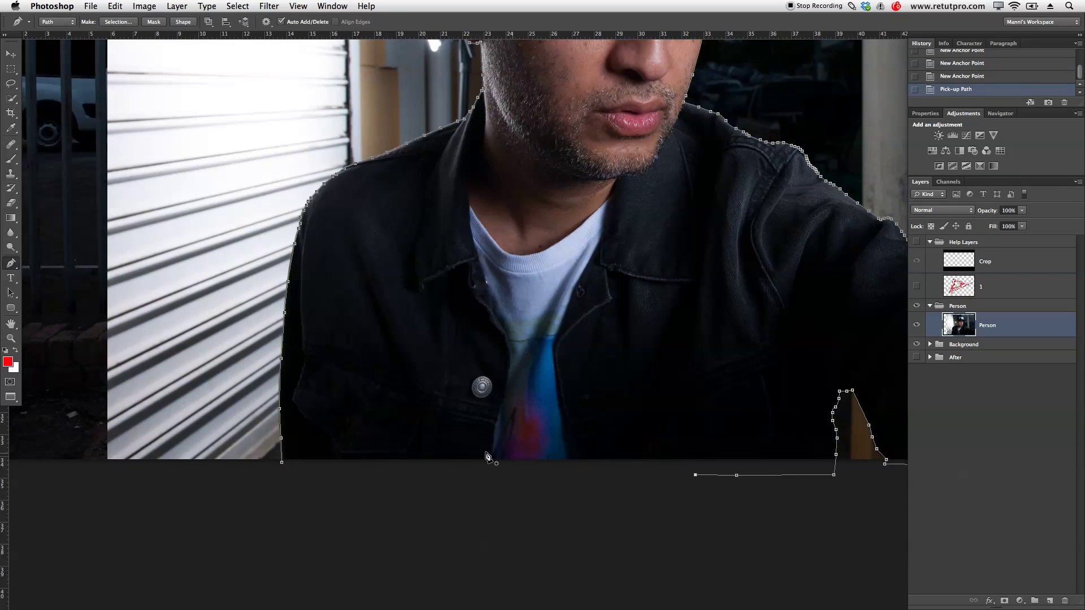
pyautogui.click(281, 462)
# Convert the closed path into a new anti-aliased selection with feather radius 0 and mask the Person layer with it.
pyautogui.moveTo(500, 369); pyautogui.dragTo(428, 407)
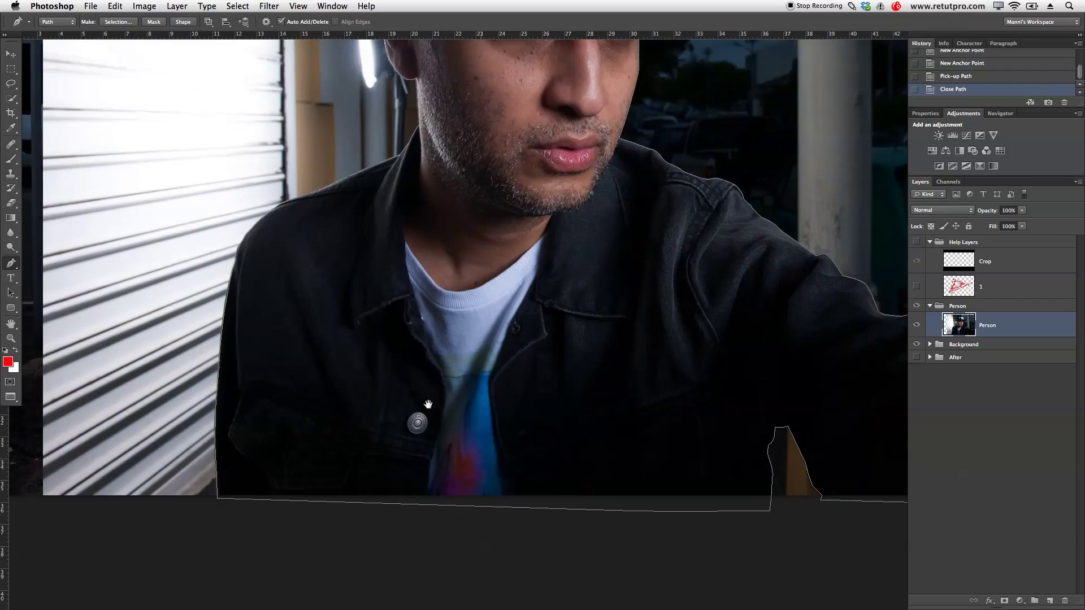
pyautogui.press('z')
pyautogui.moveTo(523, 332); pyautogui.dragTo(484, 344)
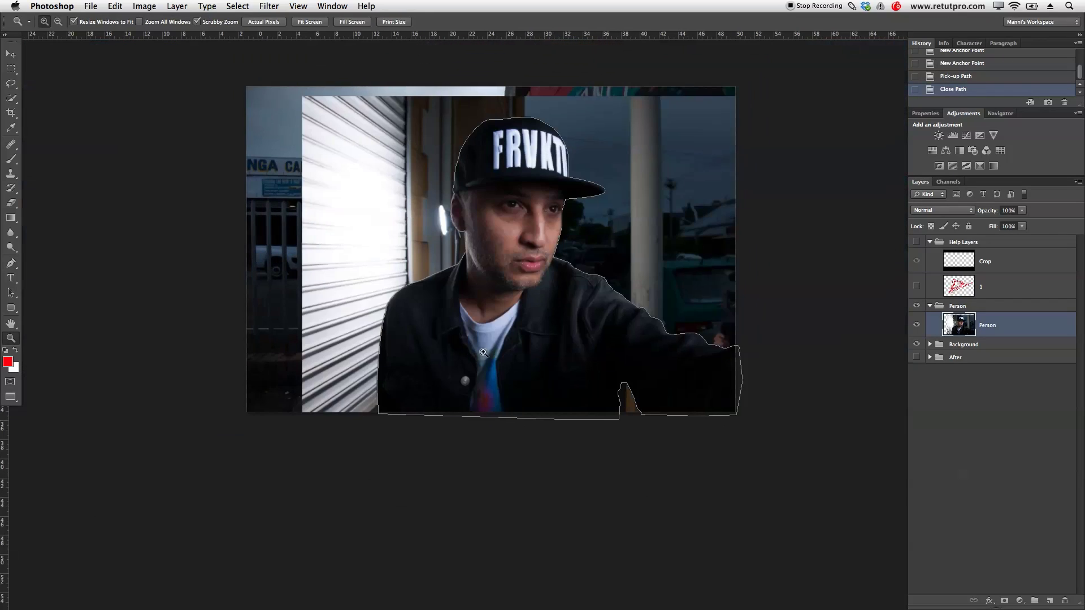
pyautogui.scroll(5, 483, 345)
pyautogui.hscroll(6, 484, 344)
pyautogui.press('p')
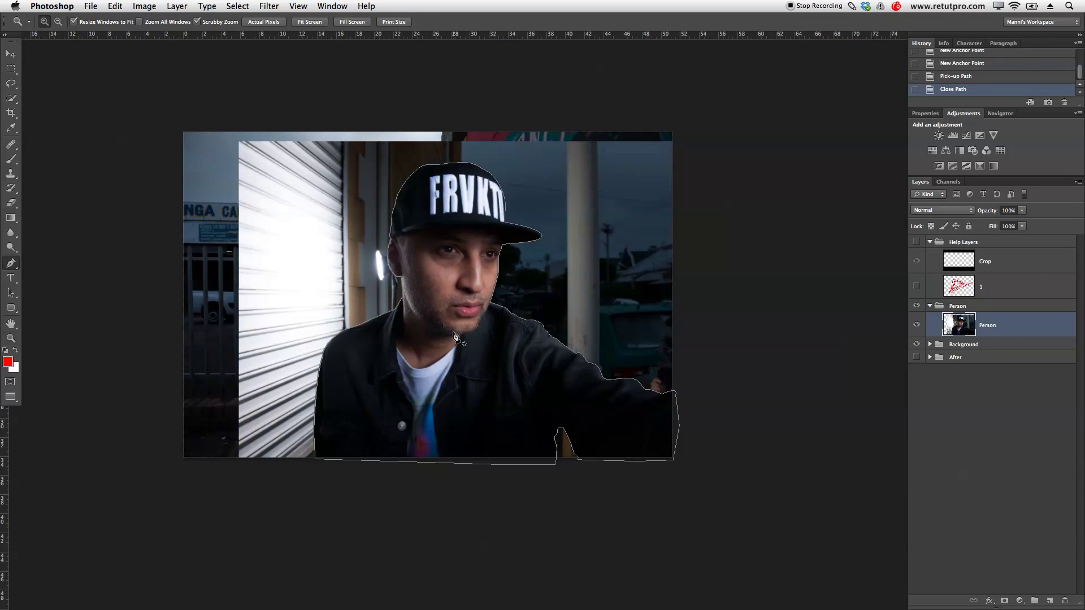
pyautogui.rightClick(443, 338)
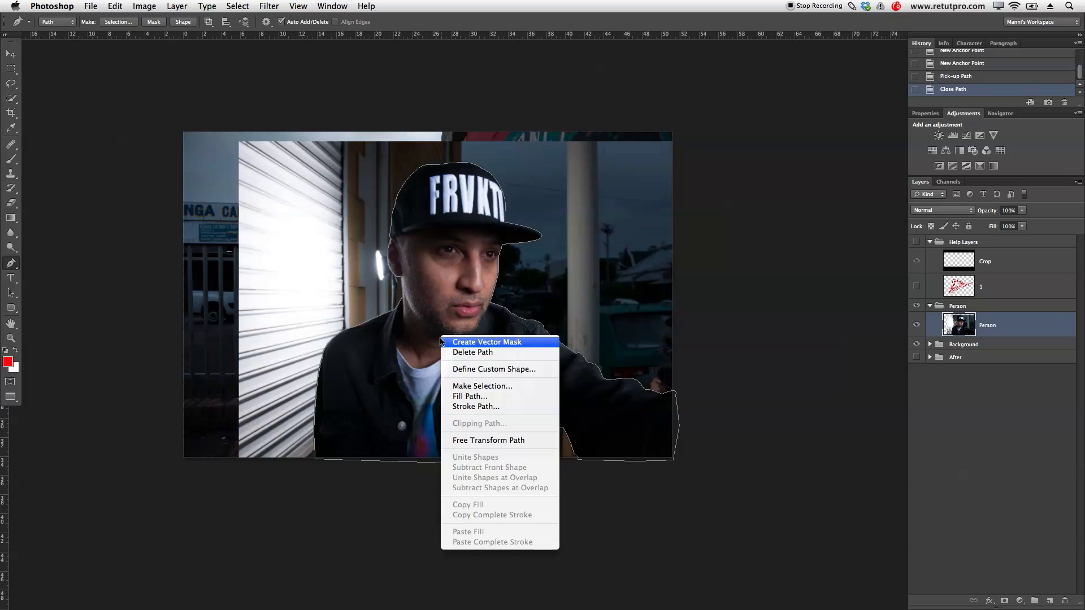
pyautogui.click(466, 384)
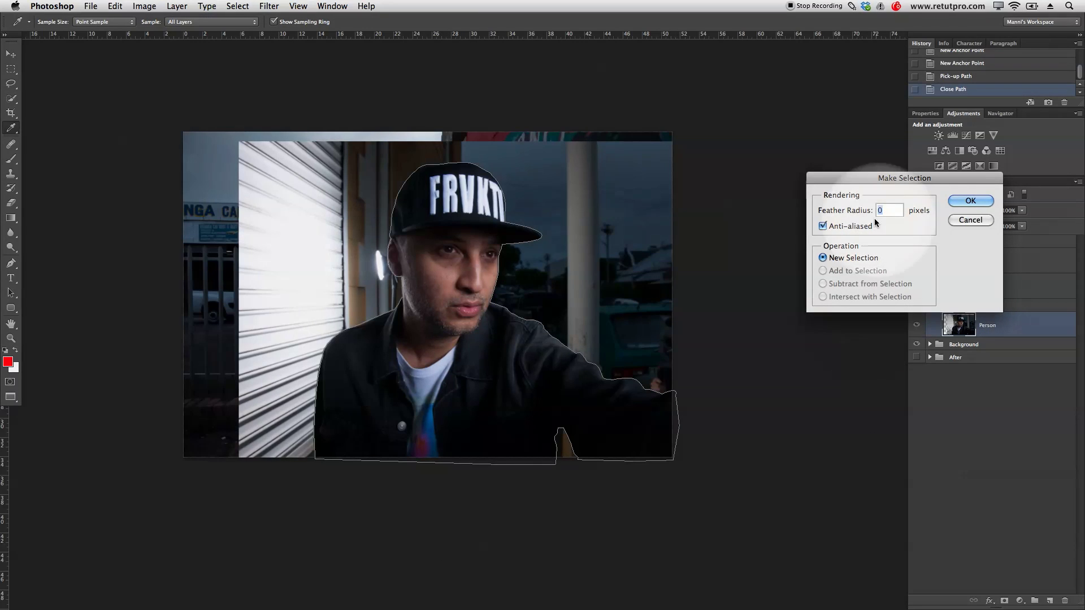
pyautogui.moveTo(893, 179); pyautogui.dragTo(774, 159)
pyautogui.click(846, 173)
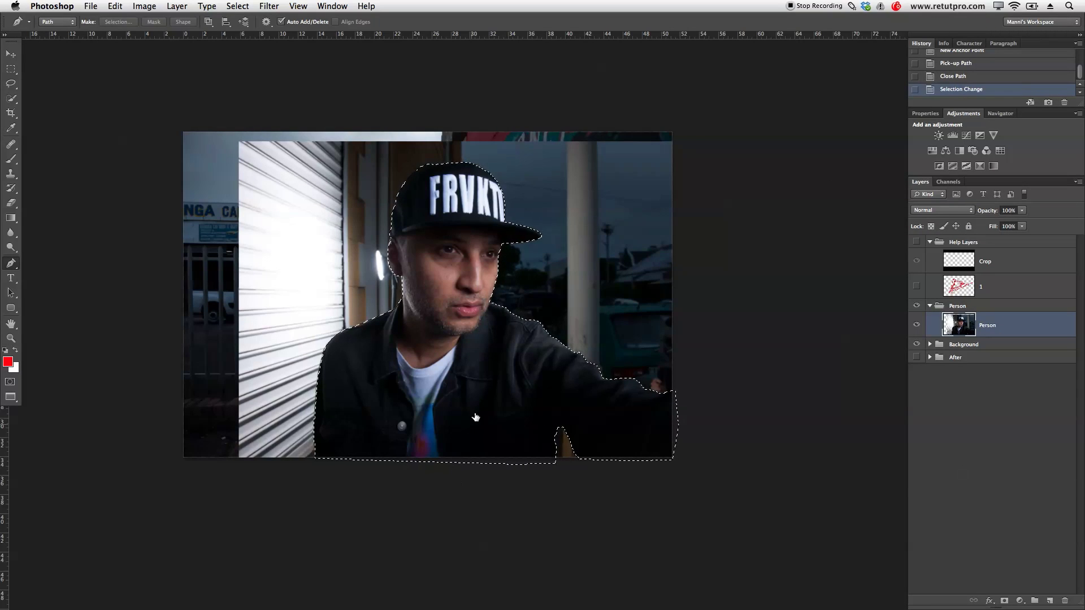
pyautogui.click(989, 594)
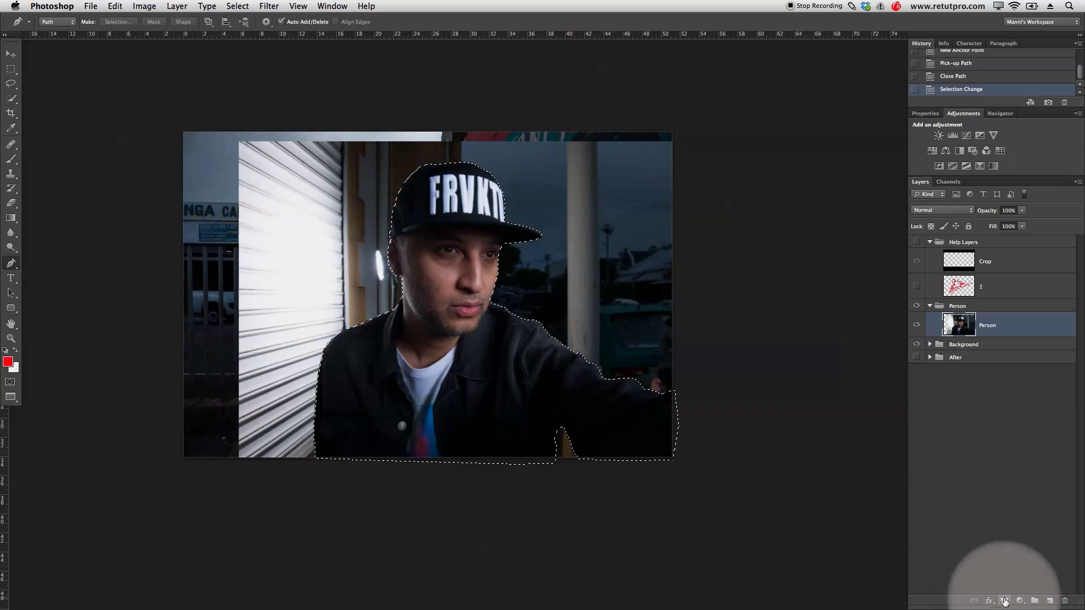
pyautogui.click(1005, 602)
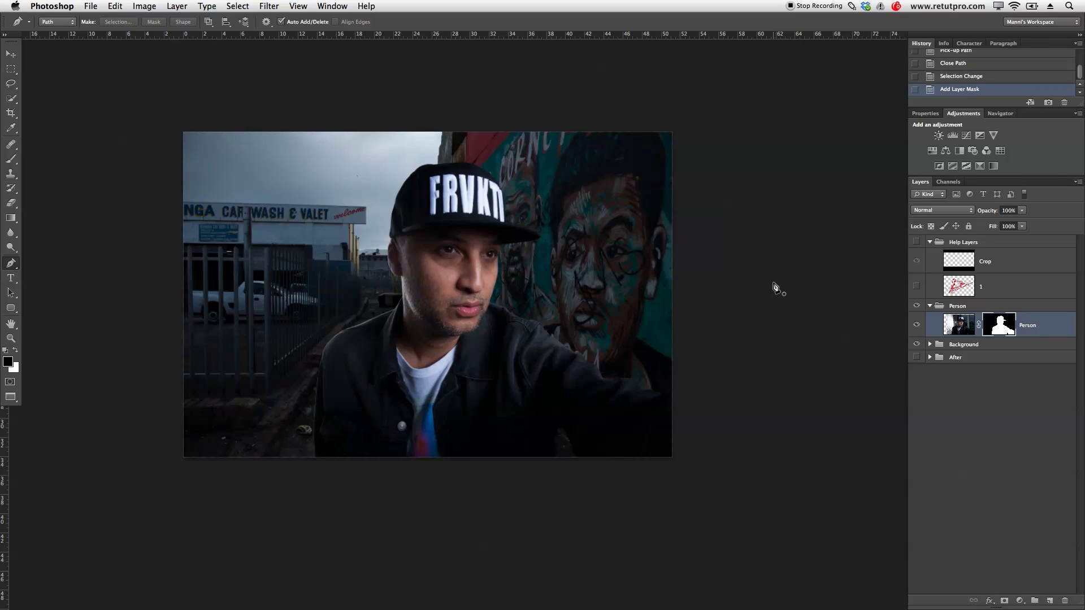
pyautogui.click(12, 98)
pyautogui.click(65, 96)
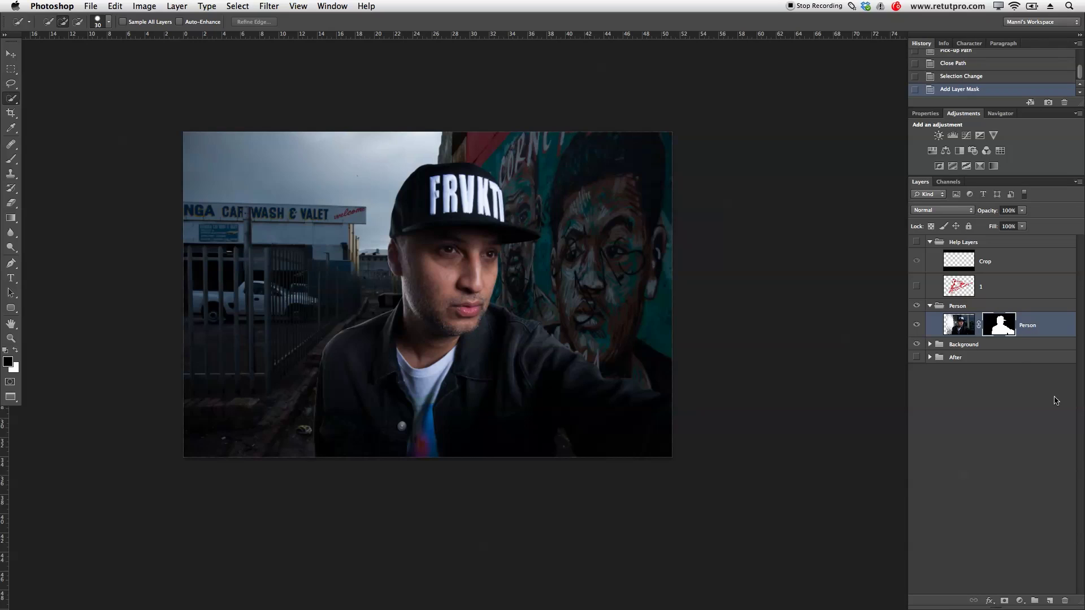
pyautogui.rightClick(1003, 337)
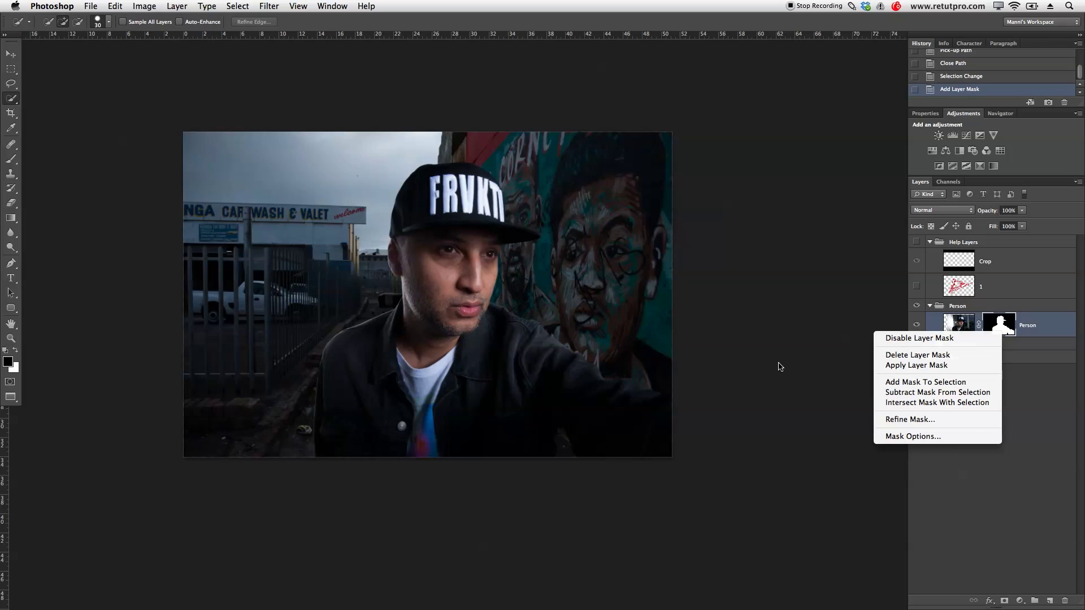
pyautogui.click(758, 368)
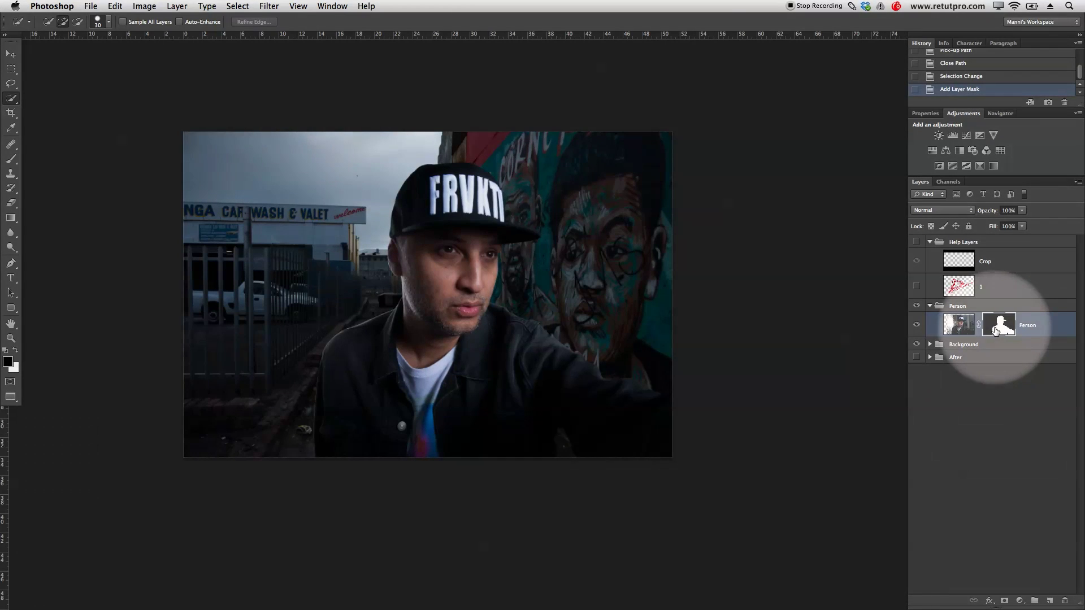
# Examine the masked cut-out's edges around the face, cap and shoulders against the background.
pyautogui.press('z')
pyautogui.click(526, 289)
pyautogui.moveTo(526, 289); pyautogui.dragTo(557, 294)
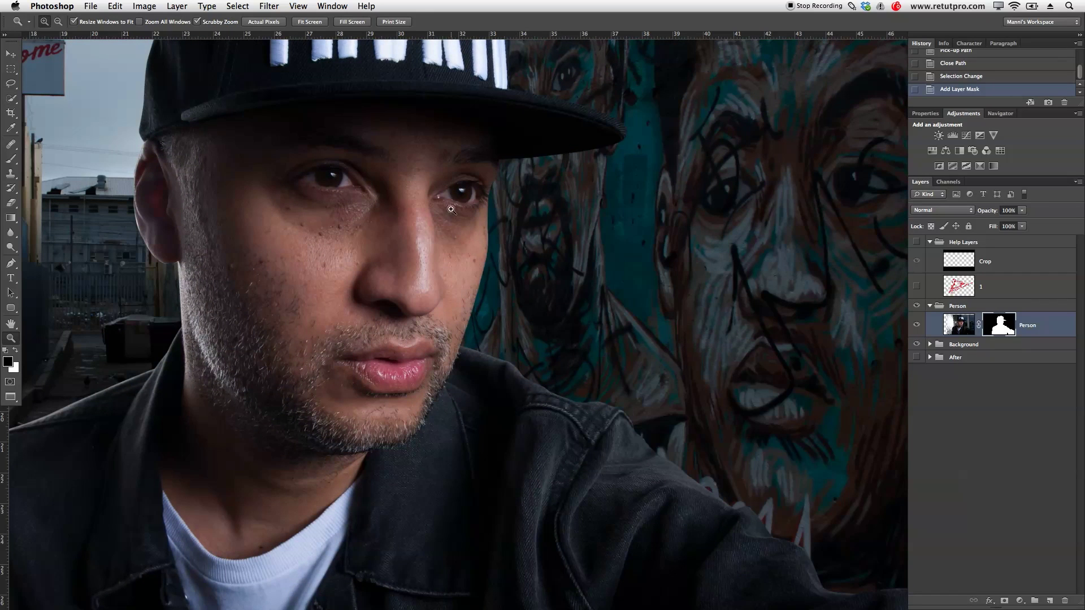
pyautogui.moveTo(448, 210); pyautogui.dragTo(495, 360)
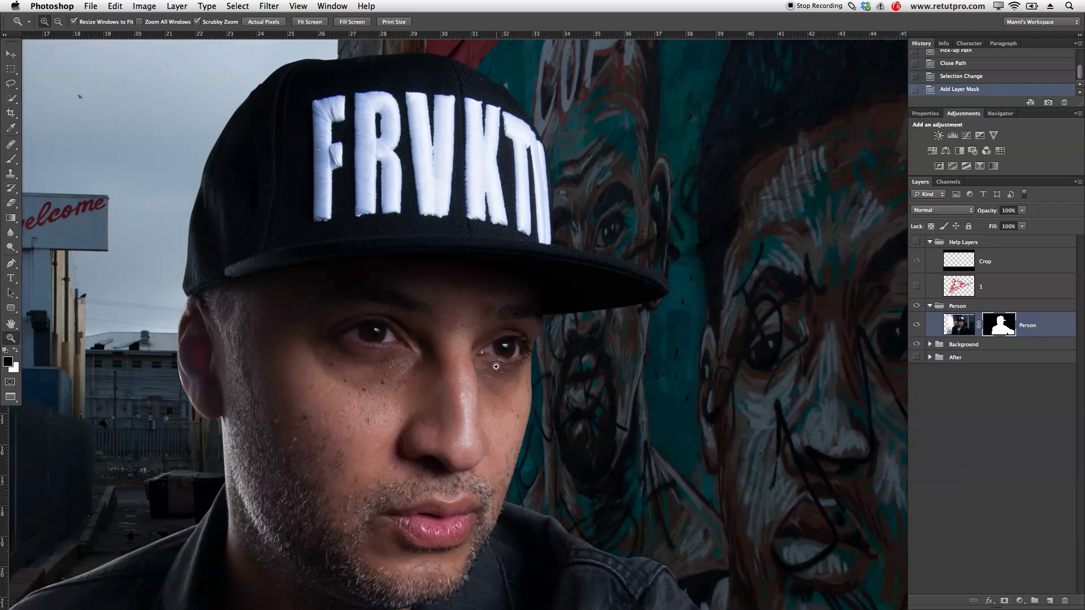
pyautogui.moveTo(572, 375)
pyautogui.mouseDown()
pyautogui.moveTo(530, 379)
pyautogui.moveTo(576, 385)
pyautogui.mouseUp()
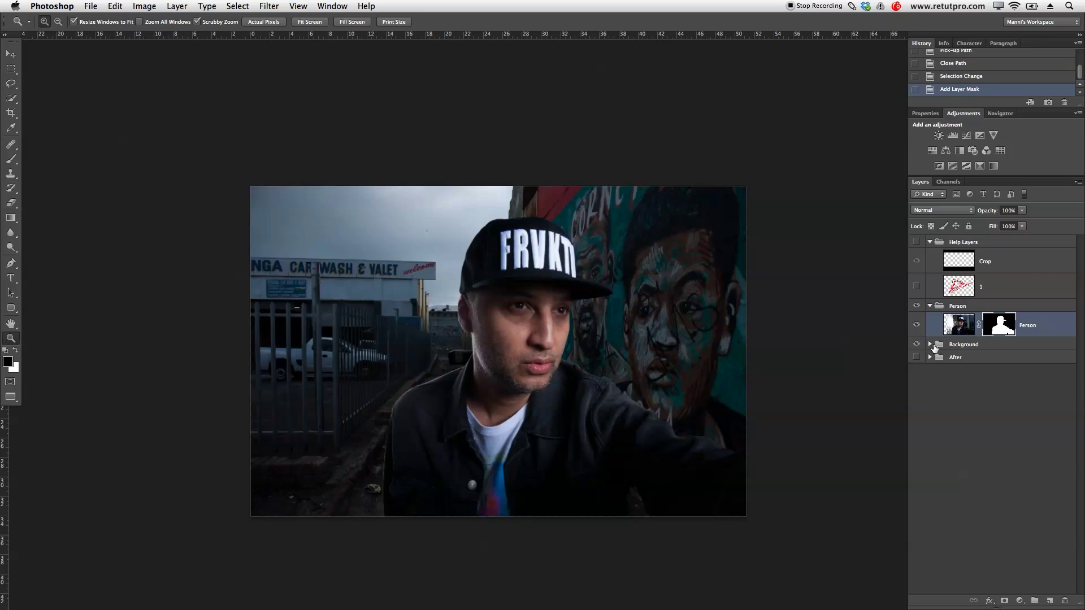
# Show the Help Layers crop bars with the red sketch hidden, and toggle the _D3X9737 background to compare both backgrounds.
pyautogui.click(917, 288)
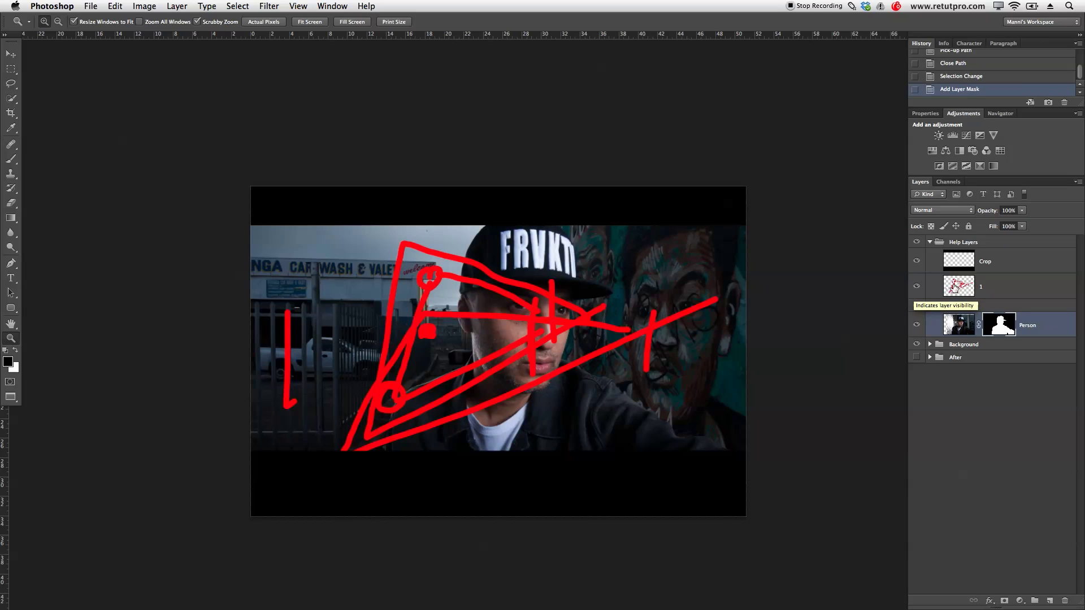
pyautogui.click(916, 287)
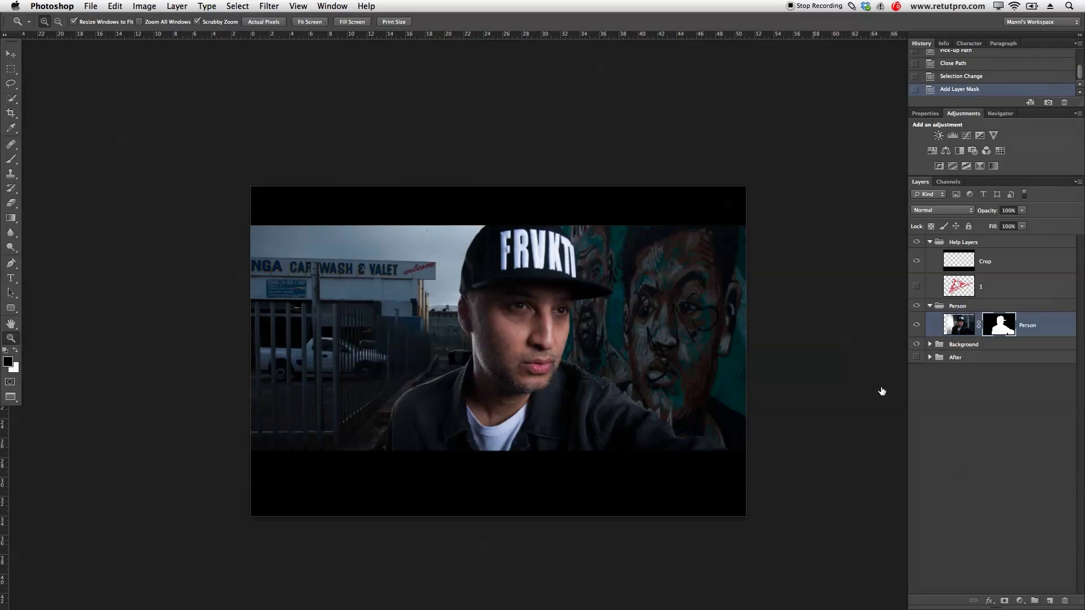
pyautogui.click(930, 344)
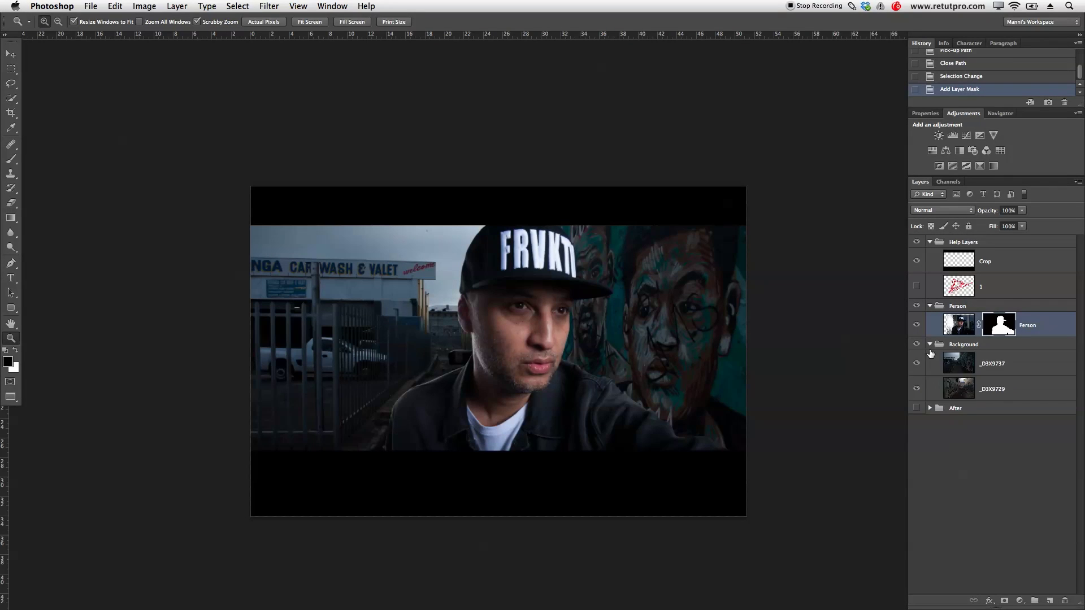
pyautogui.click(917, 363)
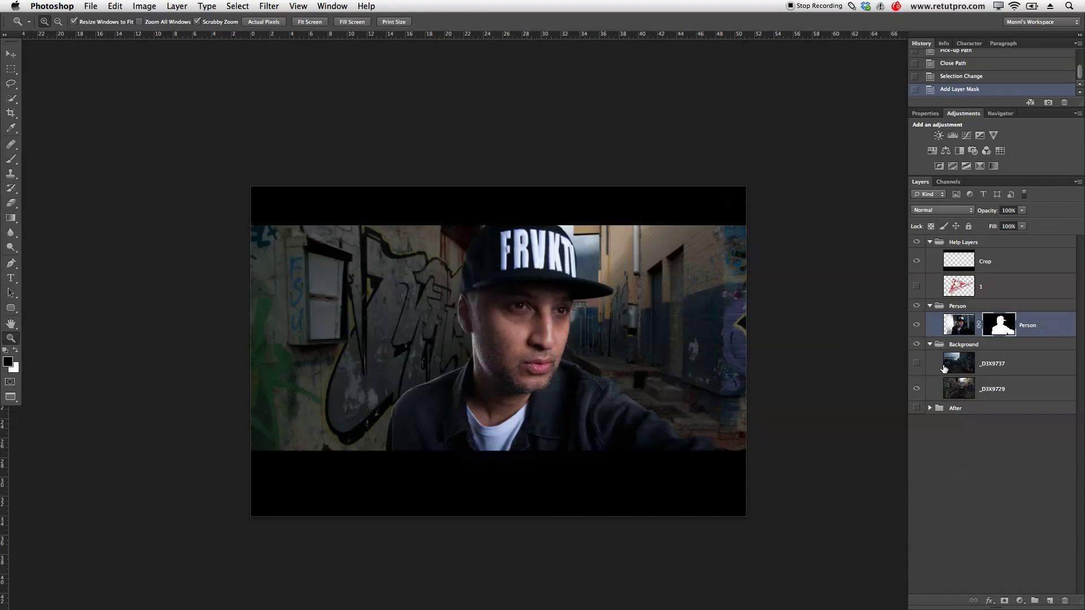
pyautogui.click(916, 363)
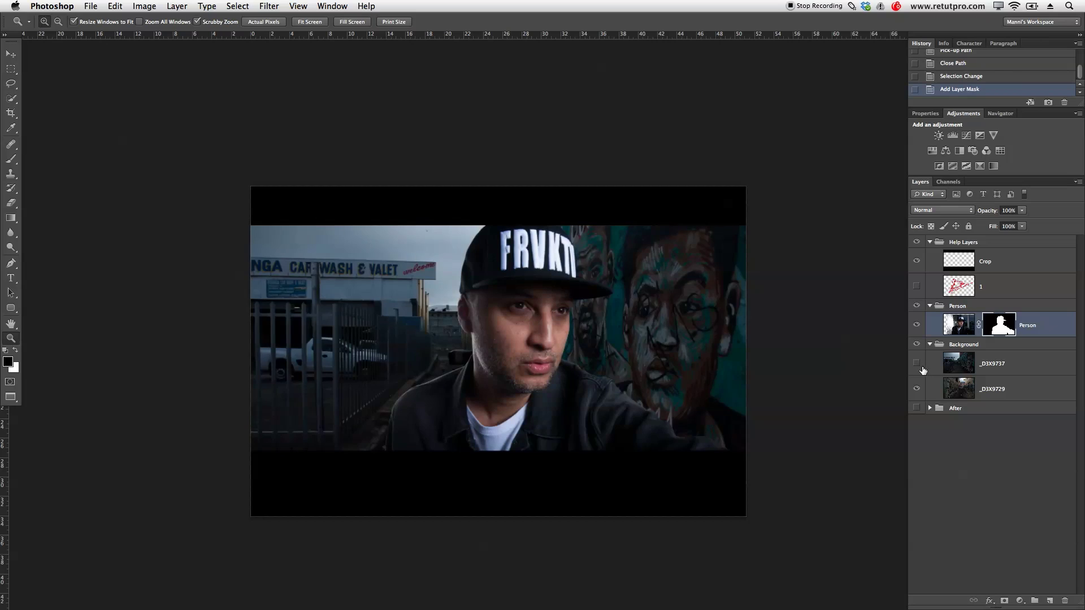
# Rename background layer _D3X9729 as 1 and _D3X9737 as 2, and place layer 1 above layer 2.
pyautogui.doubleClick(993, 388)
pyautogui.press('BackSpace')
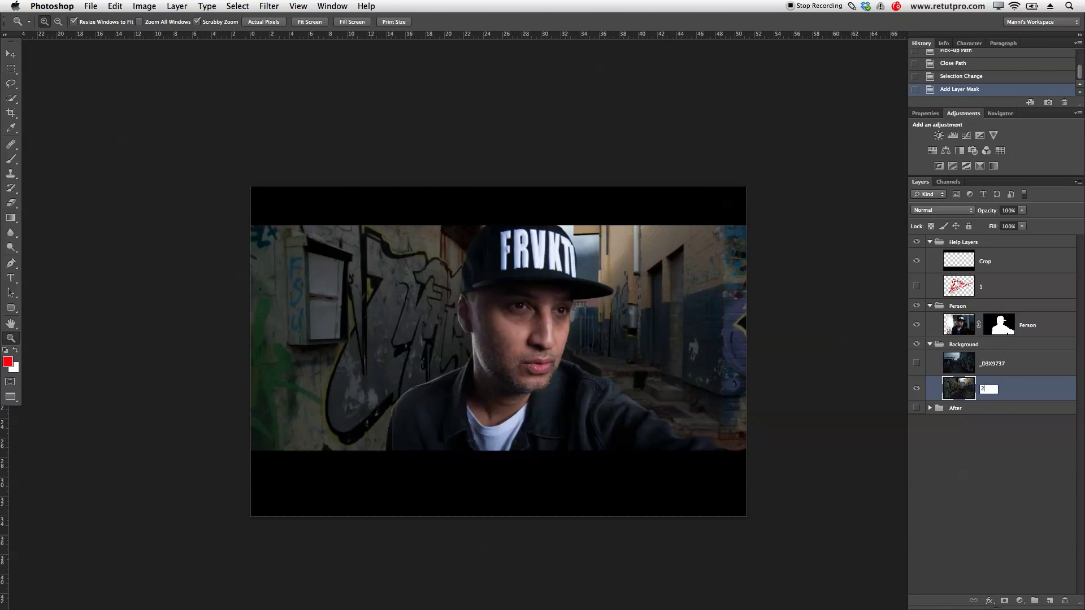
pyautogui.write('1')
pyautogui.doubleClick(991, 363)
pyautogui.write('2')
pyautogui.press('Return')
pyautogui.click(994, 383)
pyautogui.moveTo(955, 385); pyautogui.dragTo(954, 359)
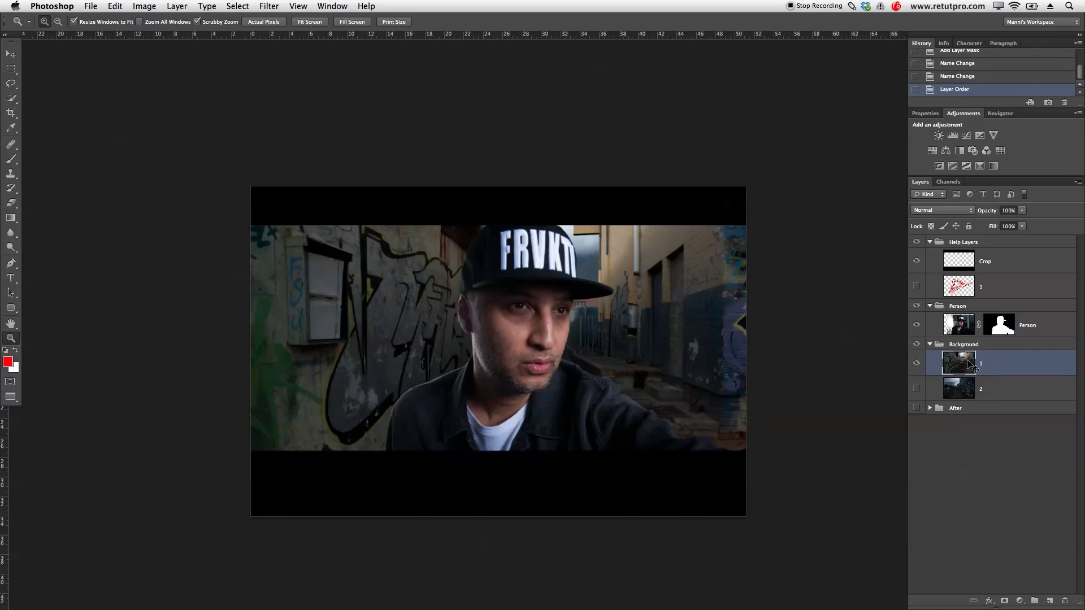
# Shift background layer 1 to the left until the alley's far opening sits beside the man's face.
pyautogui.press('v')
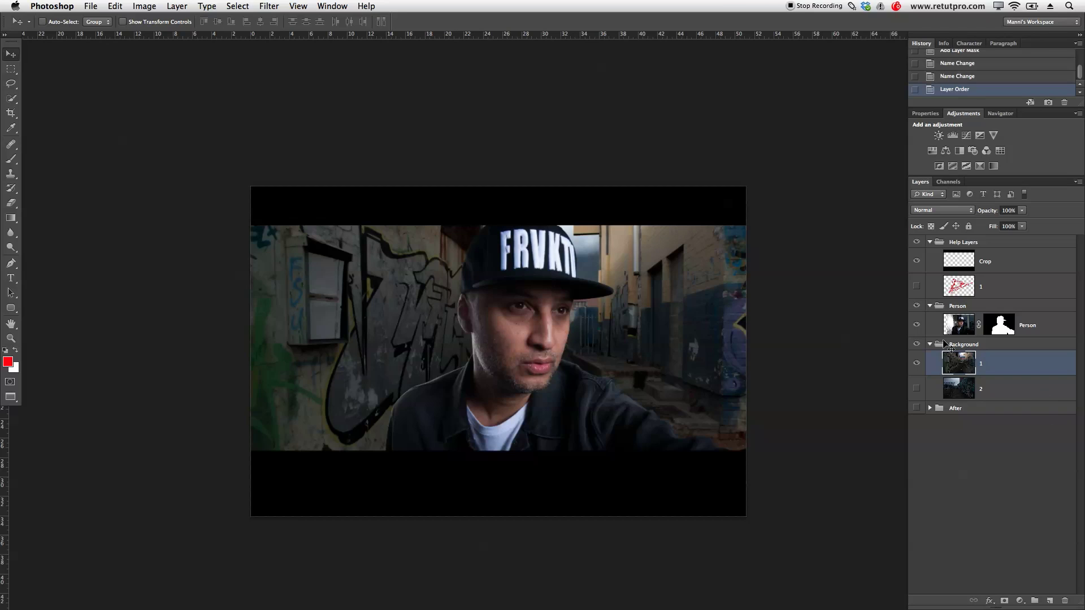
pyautogui.press('F1')
pyautogui.moveTo(514, 329); pyautogui.dragTo(422, 324)
pyautogui.moveTo(510, 372); pyautogui.dragTo(503, 372)
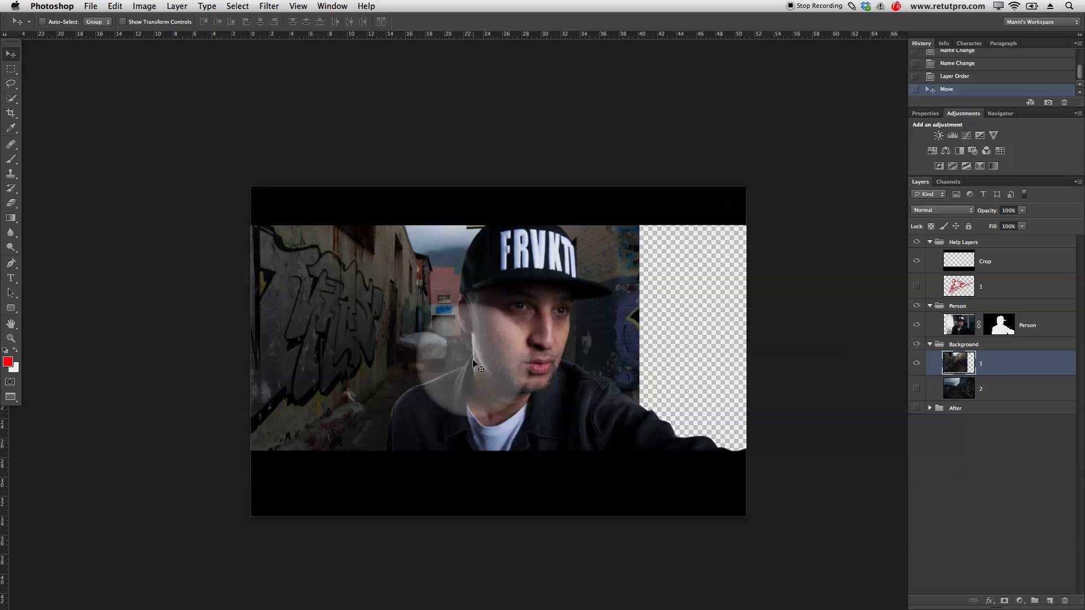
# Add a layer above the red sketch and brush red guide lines linking the face, alley opening, sky and lower wall.
pyautogui.click(917, 286)
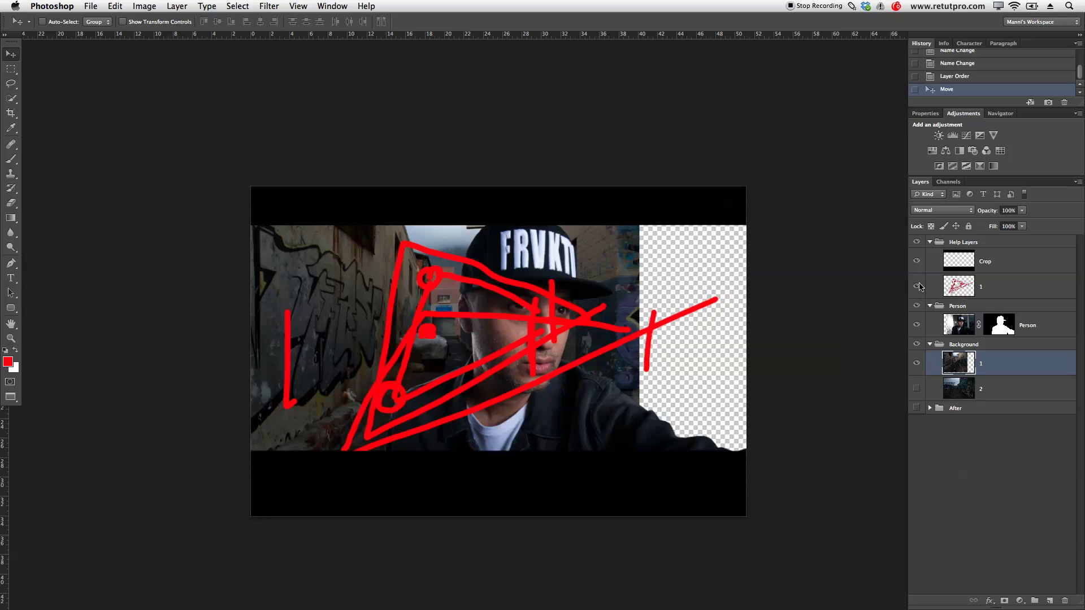
pyautogui.click(916, 286)
pyautogui.click(1006, 289)
pyautogui.click(1050, 601)
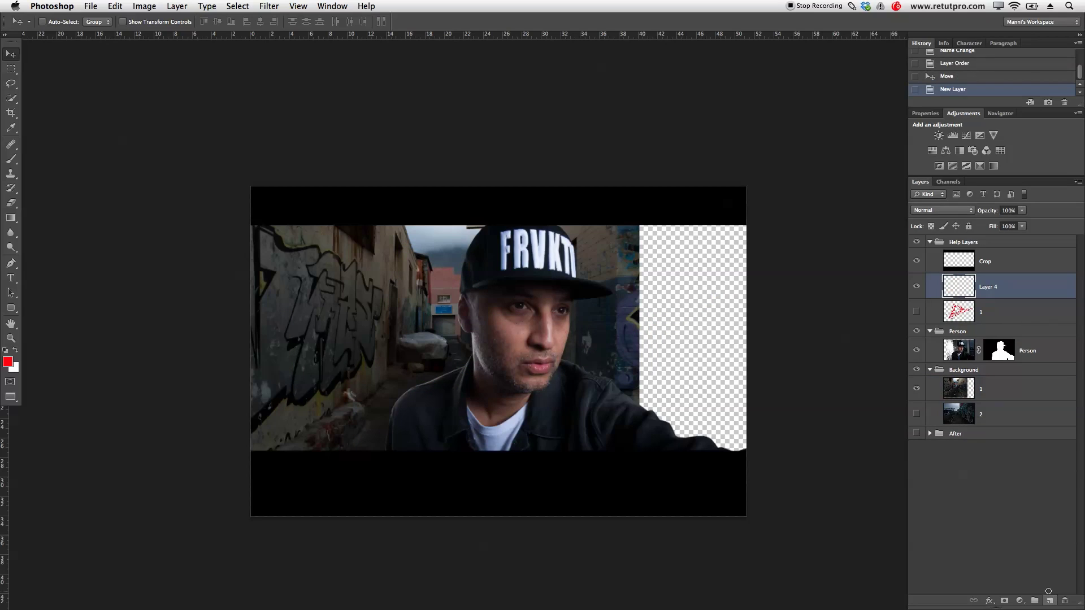
pyautogui.press('b')
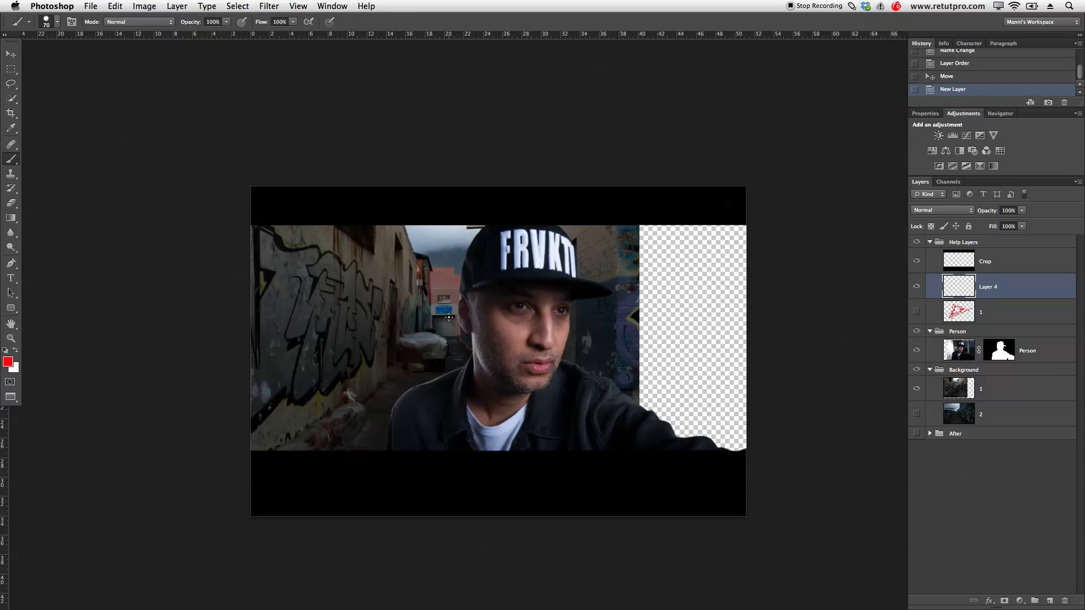
pyautogui.moveTo(531, 323)
pyautogui.mouseDown()
pyautogui.moveTo(436, 312)
pyautogui.moveTo(431, 333)
pyautogui.moveTo(436, 325)
pyautogui.moveTo(335, 418)
pyautogui.moveTo(532, 327)
pyautogui.mouseUp()
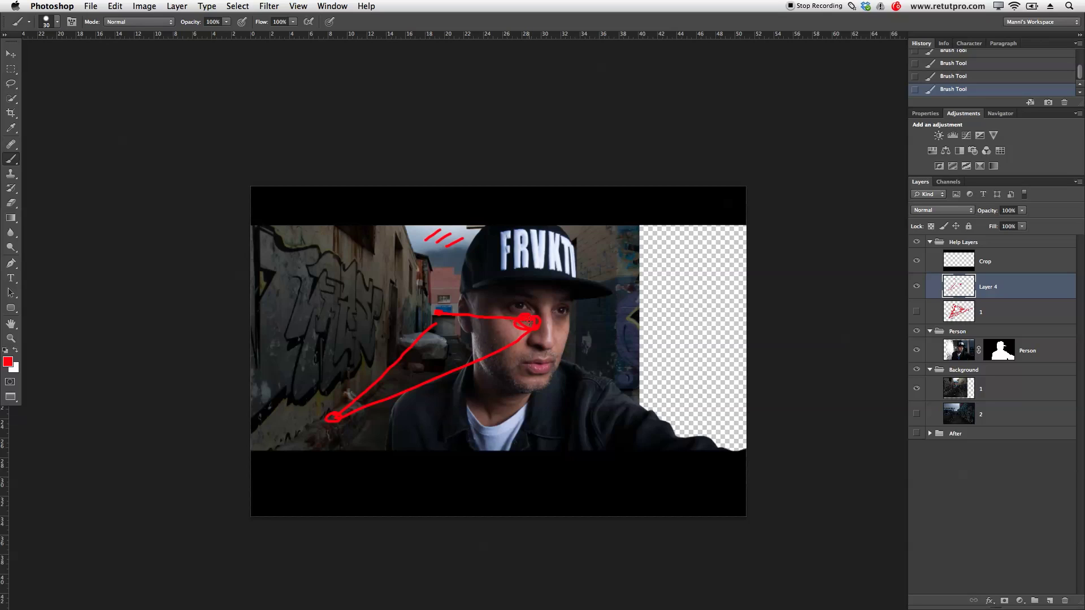
pyautogui.moveTo(497, 289); pyautogui.dragTo(450, 238)
pyautogui.moveTo(434, 298)
pyautogui.mouseDown()
pyautogui.moveTo(425, 346)
pyautogui.moveTo(530, 324)
pyautogui.mouseUp()
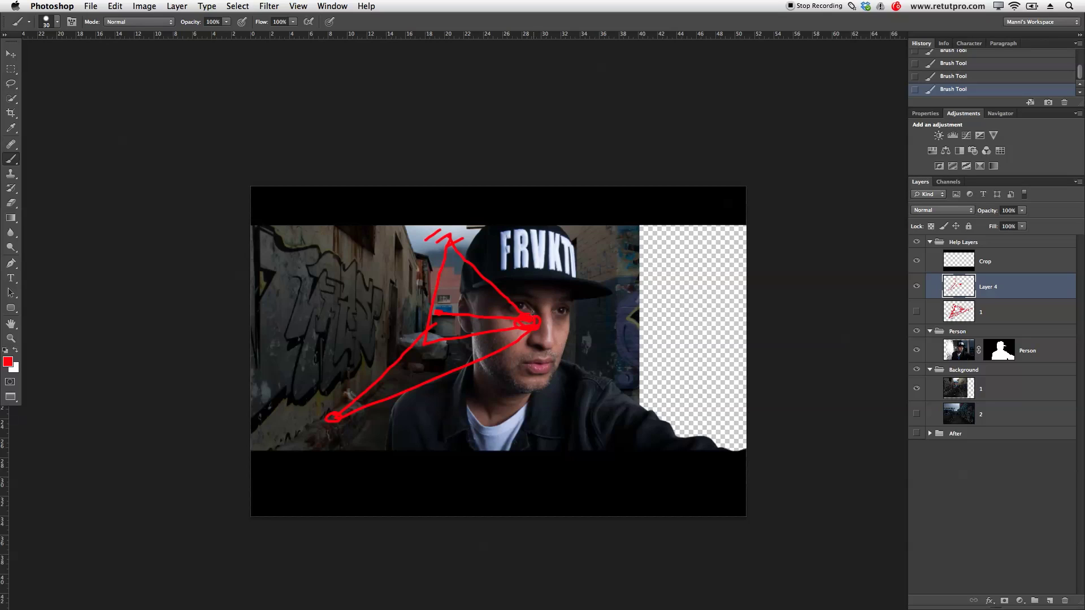
# Brush a red circle in the empty area beside the background, link it to the alley sky with red lines, and hide Layer 4.
pyautogui.moveTo(721, 298)
pyautogui.mouseDown()
pyautogui.moveTo(689, 318)
pyautogui.moveTo(718, 312)
pyautogui.mouseUp()
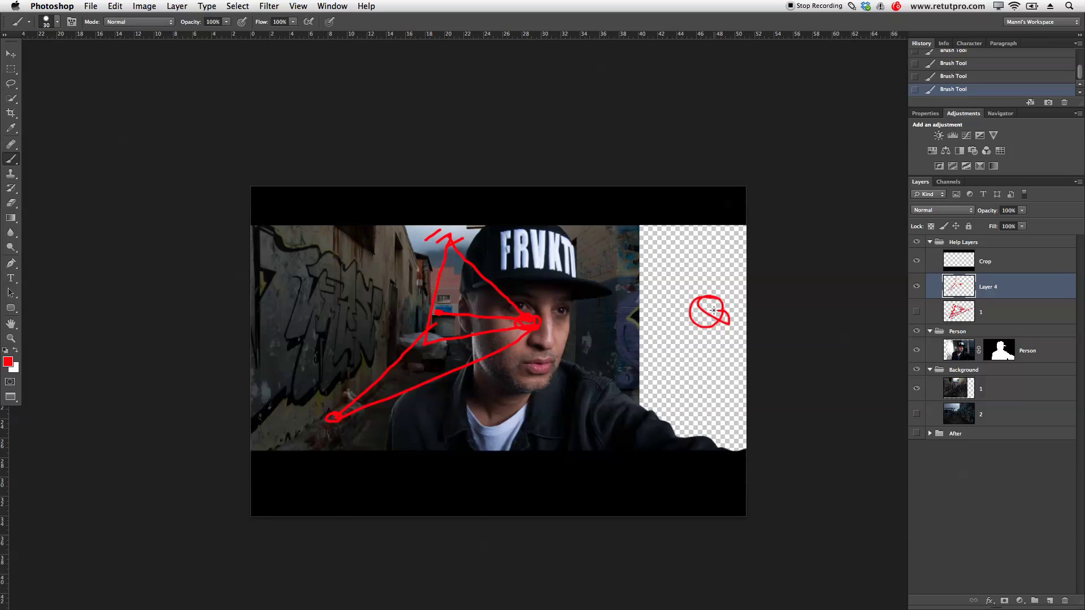
pyautogui.moveTo(693, 304); pyautogui.dragTo(585, 317)
pyautogui.moveTo(499, 276)
pyautogui.mouseDown()
pyautogui.moveTo(449, 248)
pyautogui.moveTo(594, 270)
pyautogui.moveTo(720, 309)
pyautogui.mouseUp()
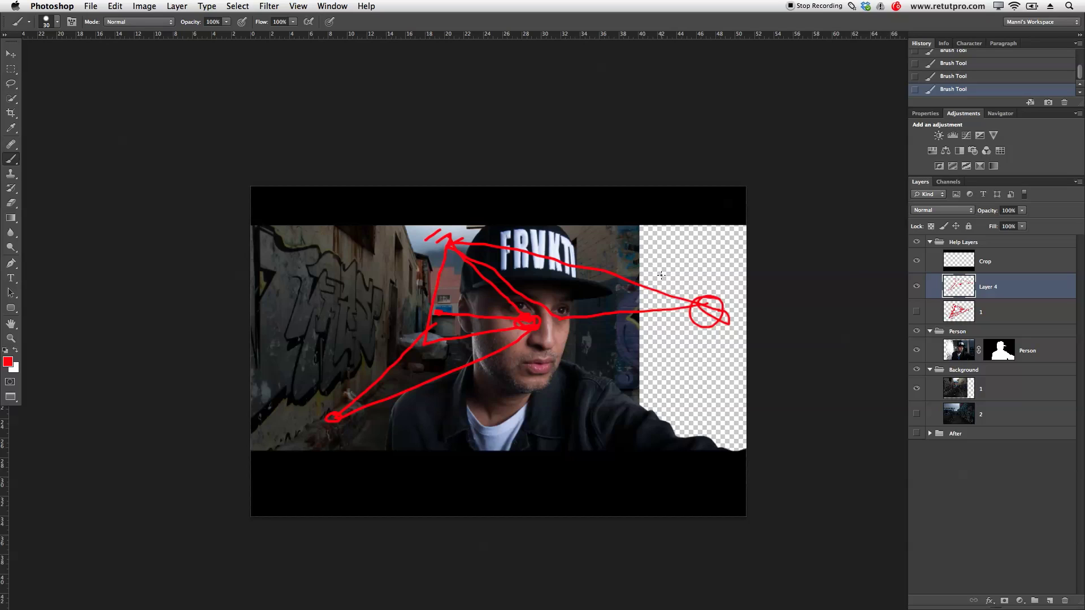
pyautogui.click(918, 286)
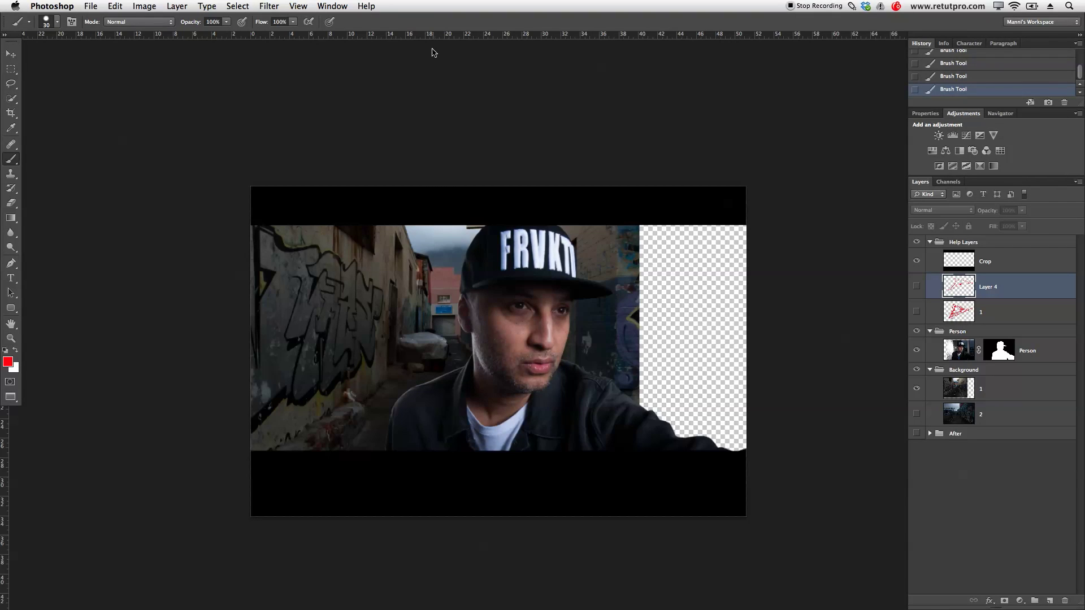
# Place two horizontal and two vertical guides framing the alley's far opening beside the man's face.
pyautogui.click(11, 55)
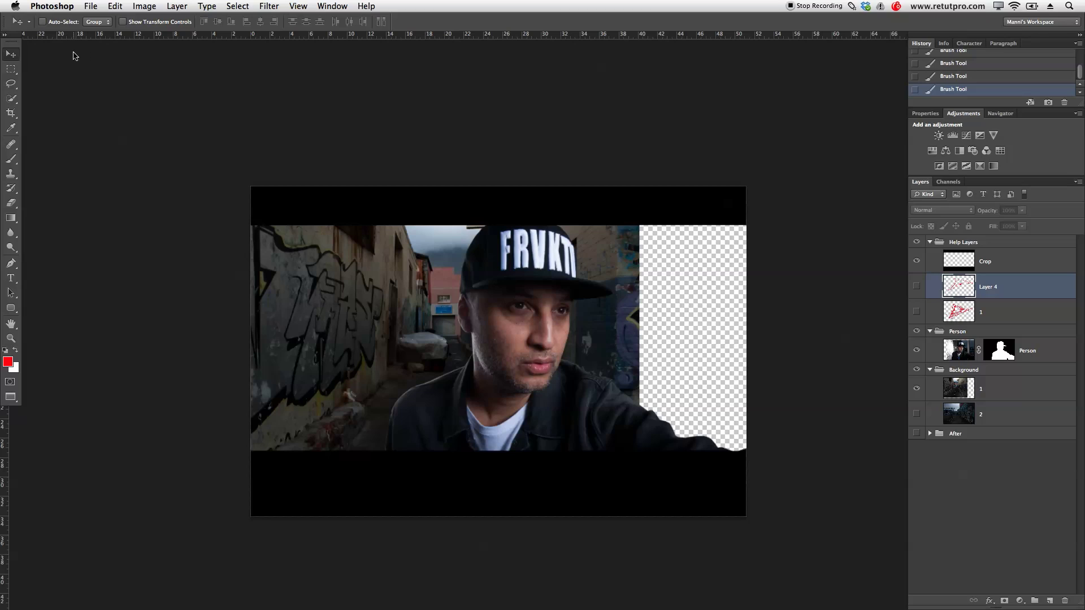
pyautogui.moveTo(353, 37); pyautogui.dragTo(757, 314)
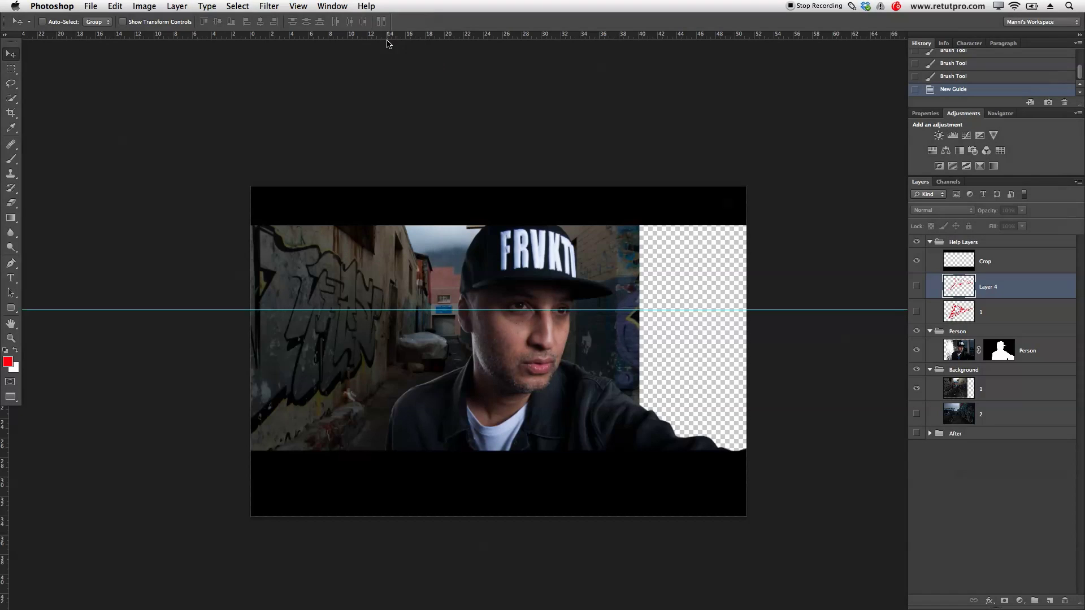
pyautogui.click(298, 6)
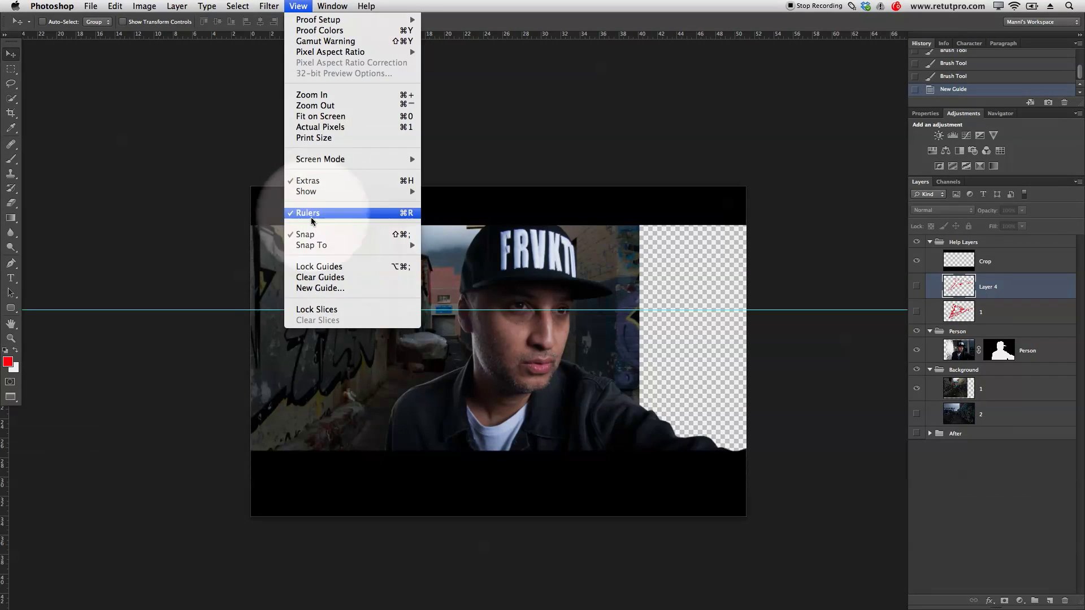
pyautogui.moveTo(509, 36); pyautogui.dragTo(510, 283)
pyautogui.moveTo(516, 35); pyautogui.dragTo(518, 341)
pyautogui.moveTo(9, 416); pyautogui.dragTo(462, 365)
pyautogui.moveTo(9, 419); pyautogui.dragTo(430, 364)
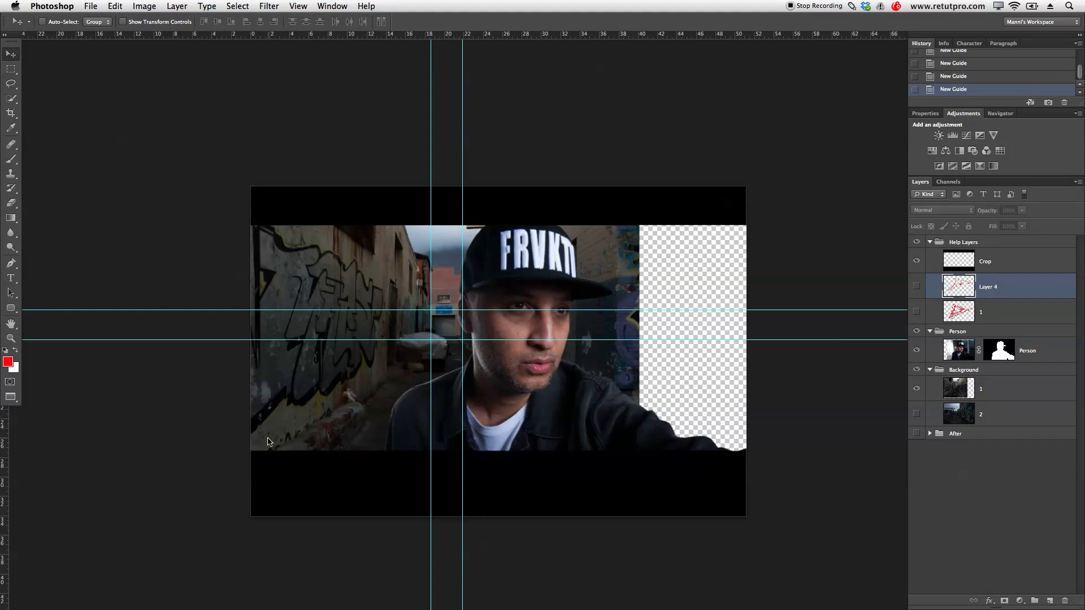
# Place guides along all four outer edges of the canvas.
pyautogui.moveTo(5, 527); pyautogui.dragTo(251, 537)
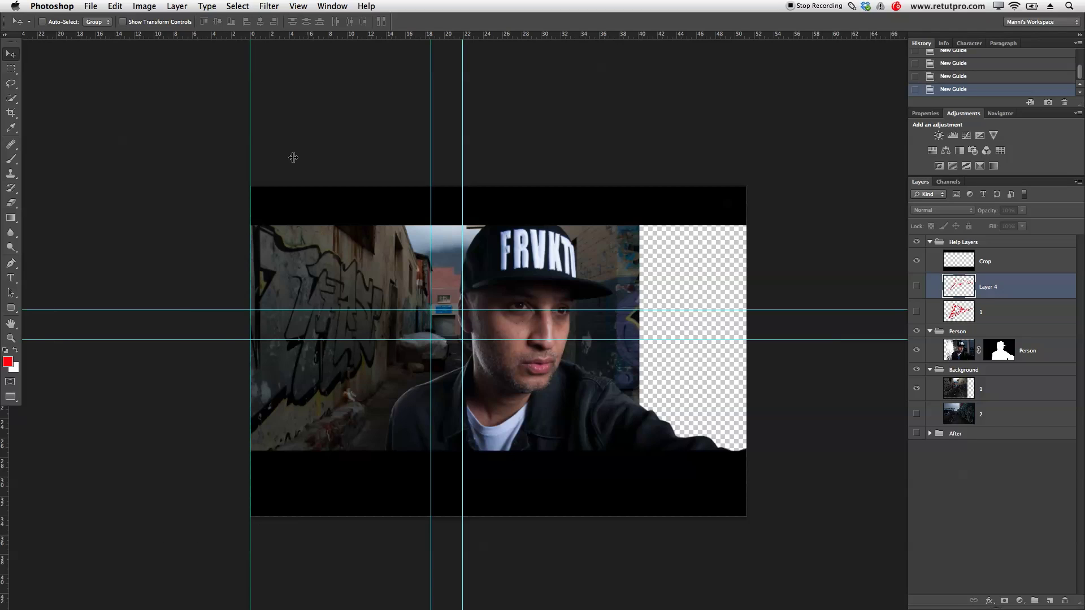
pyautogui.moveTo(10, 439); pyautogui.dragTo(746, 445)
pyautogui.moveTo(573, 37); pyautogui.dragTo(577, 189)
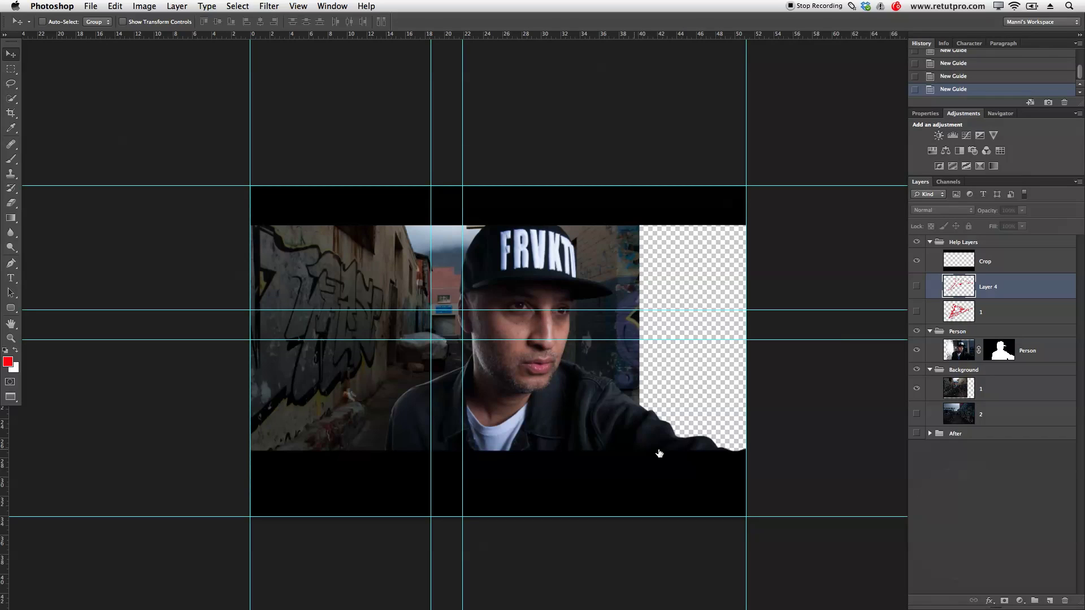
# Add an empty layer between Crop and Layer 4 and adjust the red brush's size.
pyautogui.click(1050, 600)
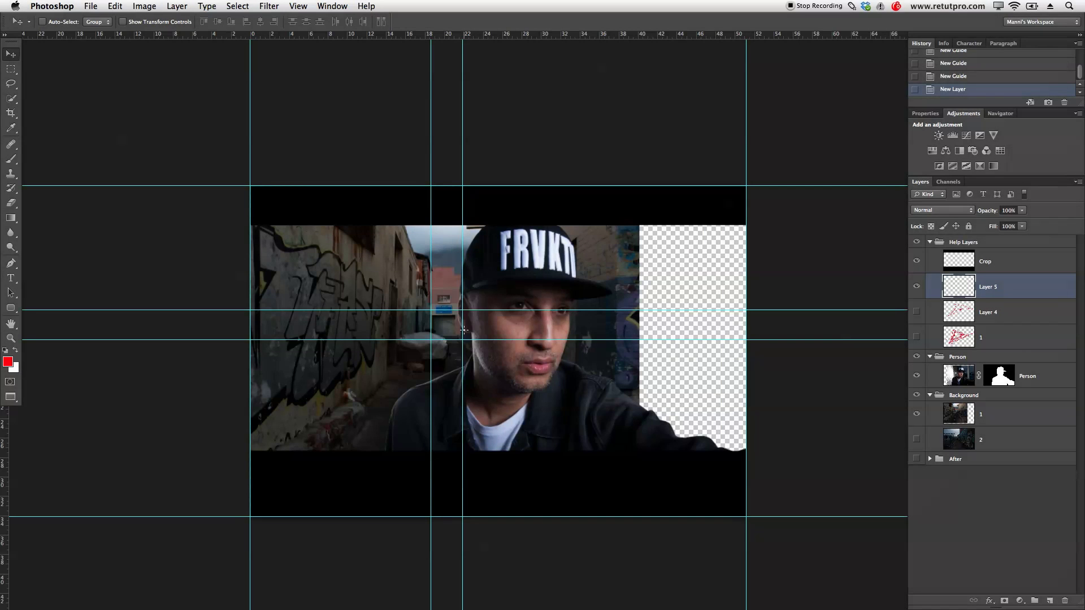
pyautogui.press('b')
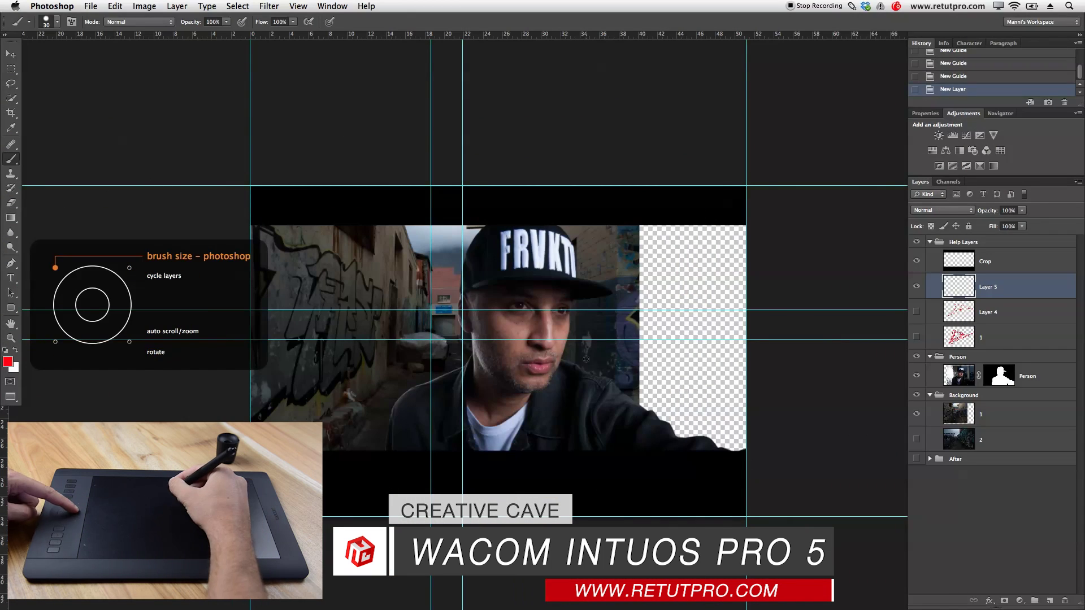
pyautogui.press(']')
pyautogui.press(']')
pyautogui.press(']')
pyautogui.press(']')
pyautogui.press(']')
pyautogui.press(']')
pyautogui.press(']')
pyautogui.press('[')
pyautogui.press('[')
pyautogui.press('[')
pyautogui.press(']')
pyautogui.press(']')
pyautogui.press(']')
pyautogui.press(']')
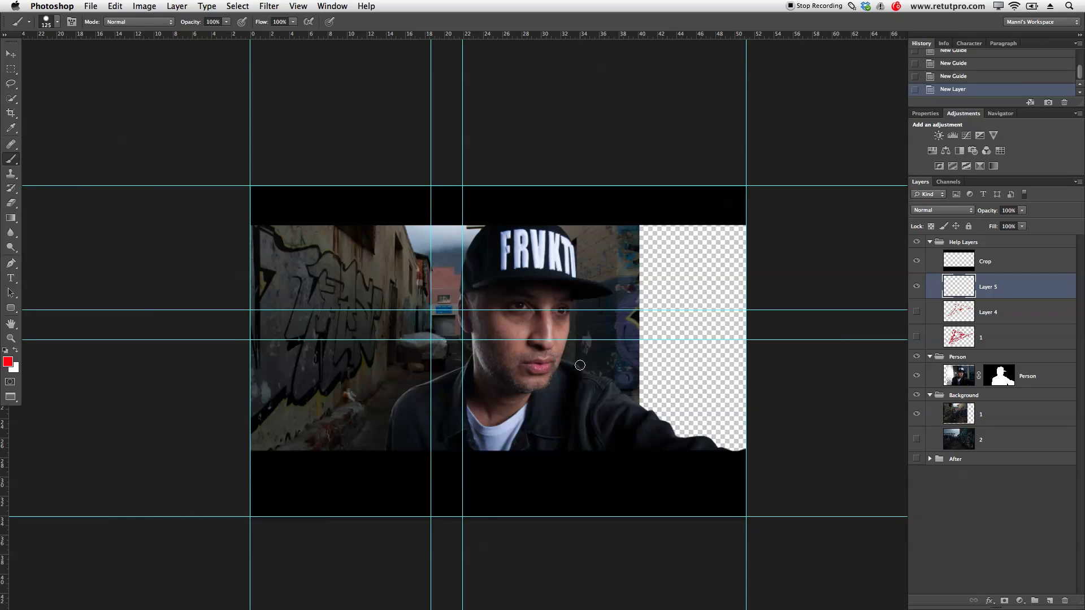
pyautogui.moveTo(567, 372)
pyautogui.mouseDown()
pyautogui.moveTo(627, 377)
pyautogui.moveTo(555, 385)
pyautogui.moveTo(594, 392)
pyautogui.moveTo(571, 374)
pyautogui.moveTo(603, 388)
pyautogui.moveTo(594, 246)
pyautogui.moveTo(609, 260)
pyautogui.moveTo(587, 545)
pyautogui.moveTo(588, 254)
pyautogui.moveTo(587, 508)
pyautogui.moveTo(591, 271)
pyautogui.mouseUp()
pyautogui.moveTo(573, 342); pyautogui.dragTo(586, 541)
pyautogui.press(']')
pyautogui.press(']')
pyautogui.press(']')
pyautogui.press(']')
pyautogui.press(']')
pyautogui.press(']')
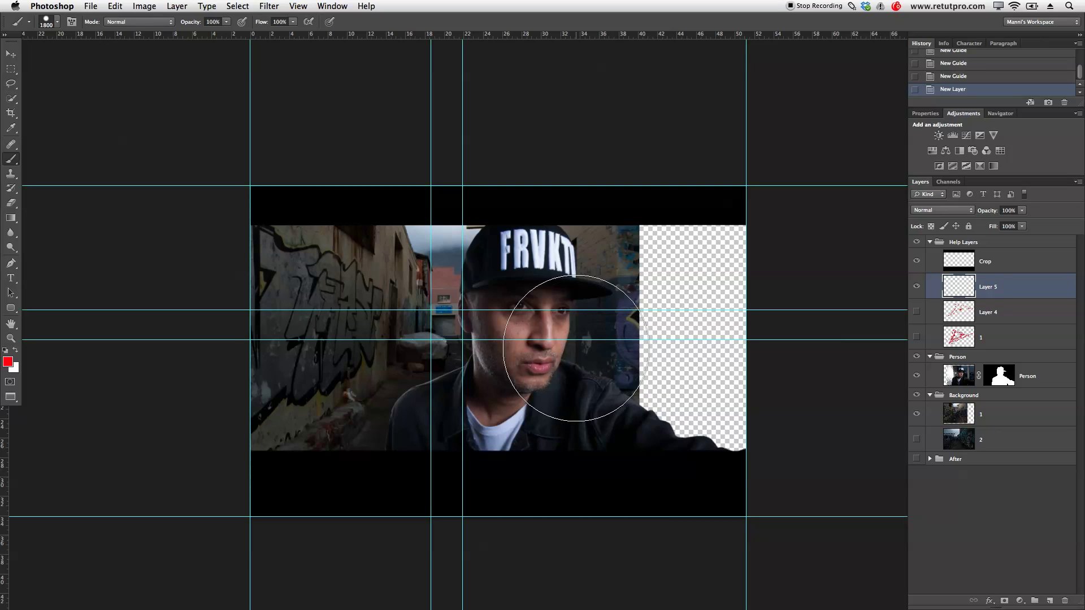
pyautogui.press('[')
pyautogui.press('[')
pyautogui.press('[')
pyautogui.press('[')
pyautogui.press('[')
pyautogui.press('[')
pyautogui.press('[')
pyautogui.press('[')
pyautogui.press(']')
pyautogui.press(']')
pyautogui.press(']')
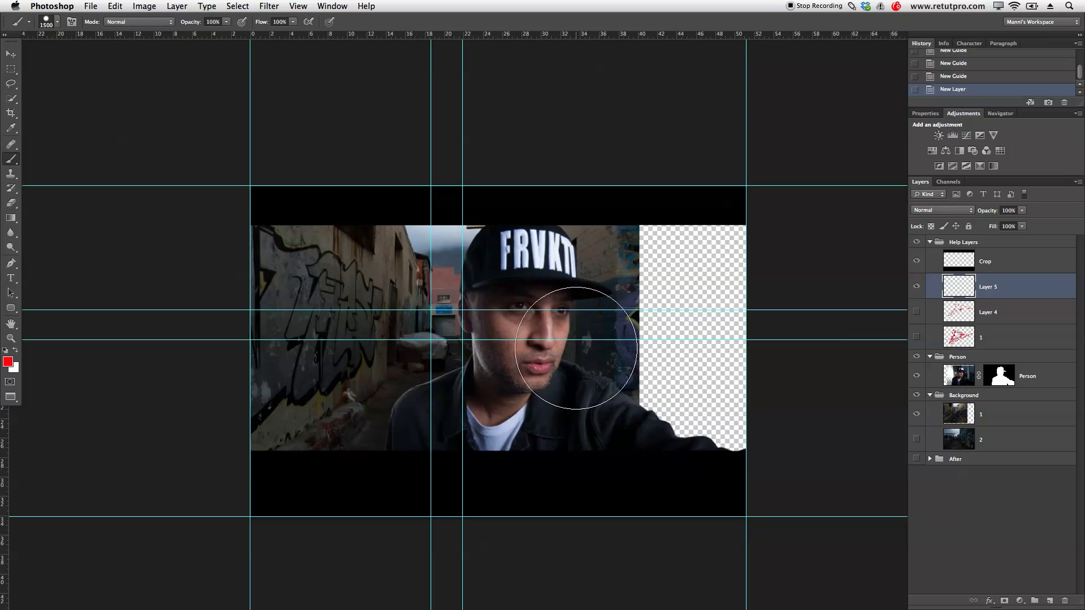
pyautogui.press('[')
pyautogui.press('[')
pyautogui.press('[')
pyautogui.press('[')
pyautogui.press('[')
pyautogui.press('[')
pyautogui.press('[')
pyautogui.press('[')
pyautogui.press('[')
pyautogui.press('[')
pyautogui.press('[')
pyautogui.press('[')
pyautogui.press('[')
pyautogui.press('[')
pyautogui.press('[')
pyautogui.press('[')
pyautogui.moveTo(575, 337); pyautogui.dragTo(602, 143)
pyautogui.moveTo(592, 508)
pyautogui.mouseDown()
pyautogui.moveTo(732, 393)
pyautogui.moveTo(736, 170)
pyautogui.moveTo(737, 513)
pyautogui.moveTo(711, 499)
pyautogui.mouseUp()
pyautogui.moveTo(597, 341); pyautogui.dragTo(583, 343)
# Draw a pen path from the lower guide crossings around the alley opening out to the canvas's two lower corners, running below the canvas.
pyautogui.click(10, 264)
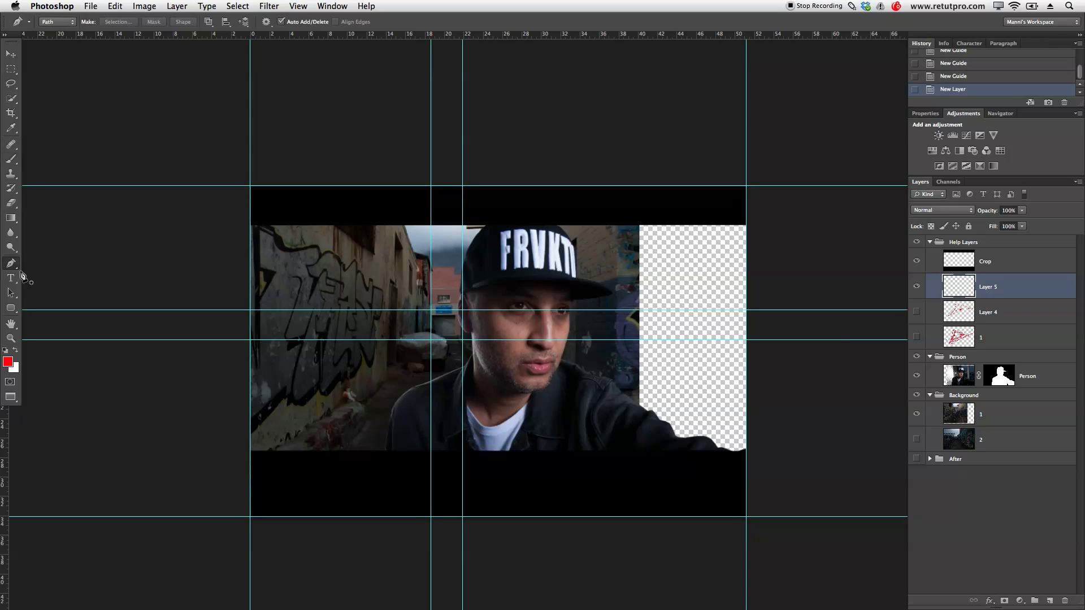
pyautogui.click(431, 340)
pyautogui.click(251, 517)
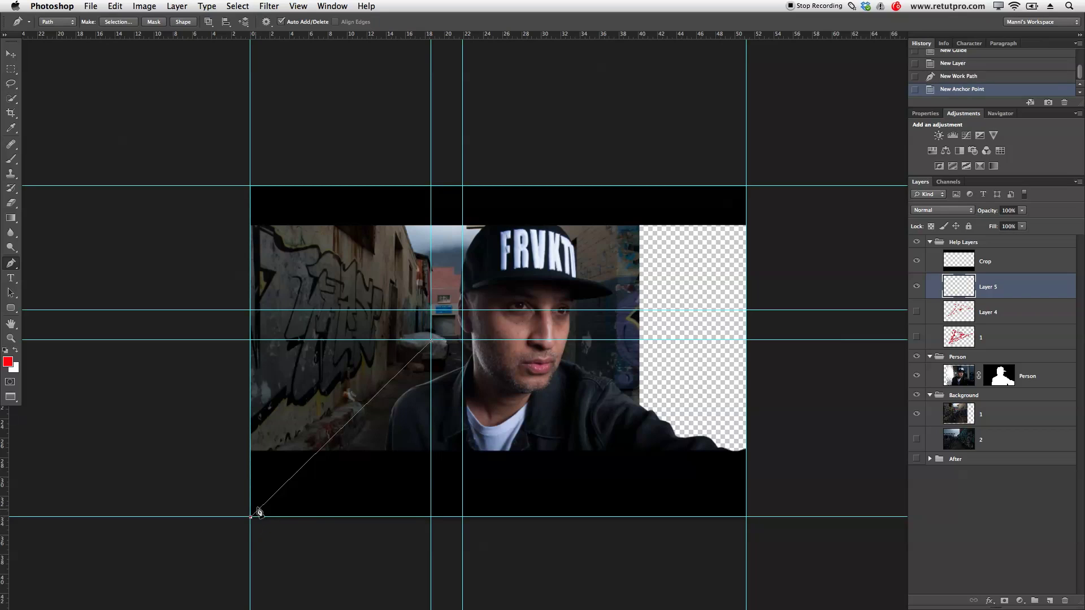
pyautogui.click(310, 479)
pyautogui.click(233, 554)
pyautogui.click(583, 559)
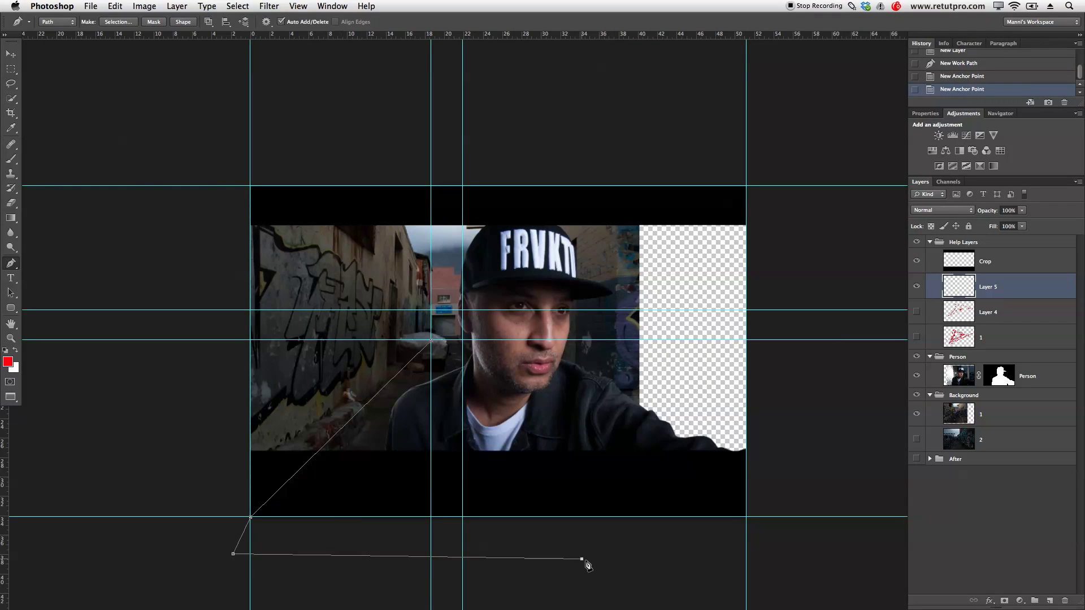
pyautogui.click(704, 560)
pyautogui.click(747, 517)
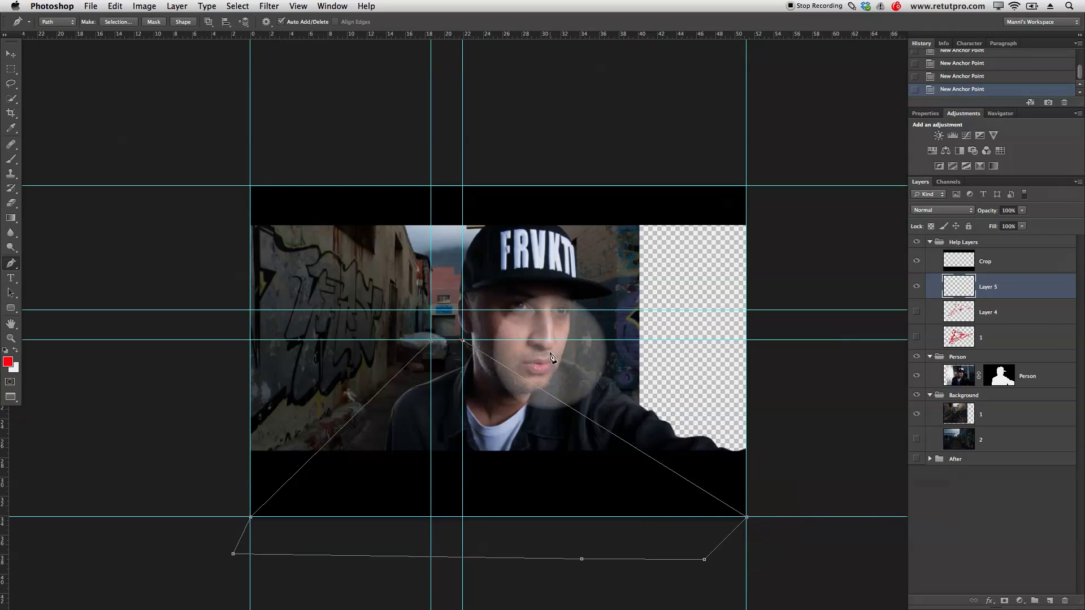
# Stroke the lower path with the red brush, dismiss the path, and move Layer 5 above the Crop layer.
pyautogui.rightClick(518, 425)
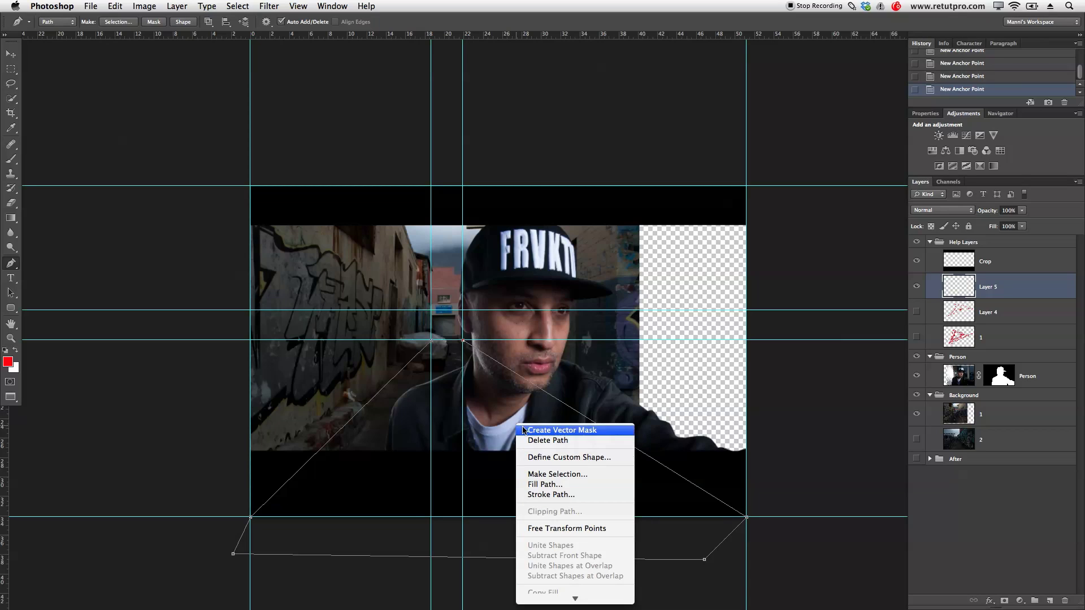
pyautogui.click(545, 495)
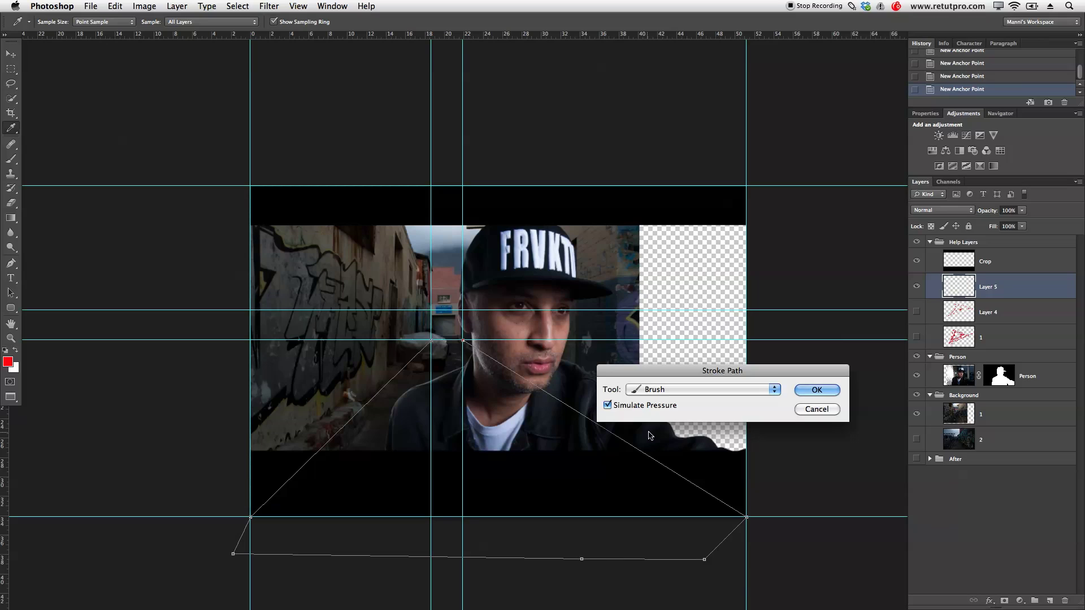
pyautogui.click(665, 392)
pyautogui.click(666, 394)
pyautogui.click(817, 390)
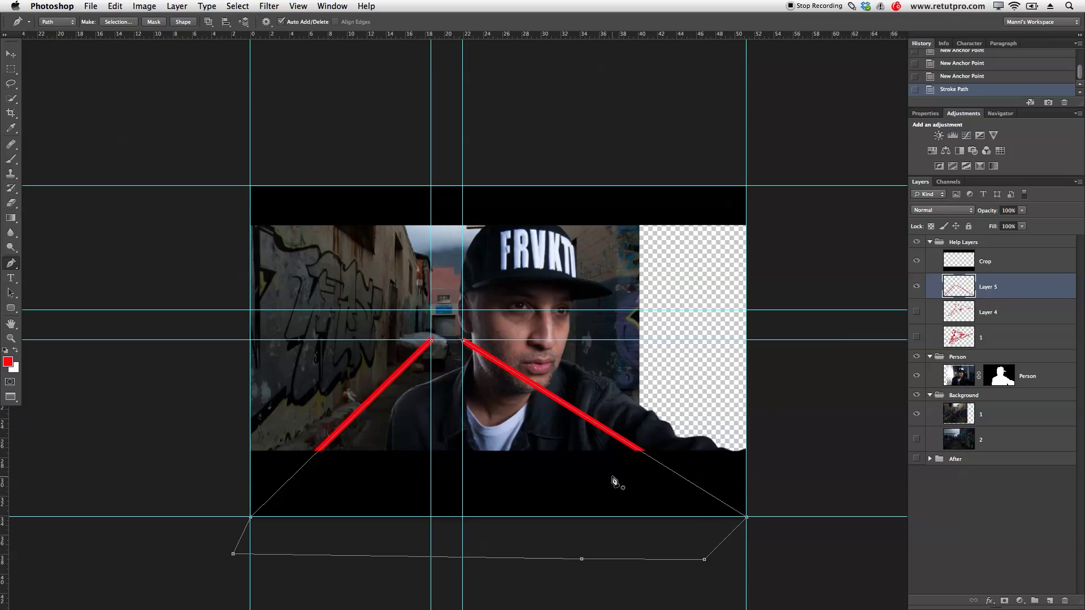
pyautogui.press('Return')
pyautogui.moveTo(959, 289); pyautogui.dragTo(960, 250)
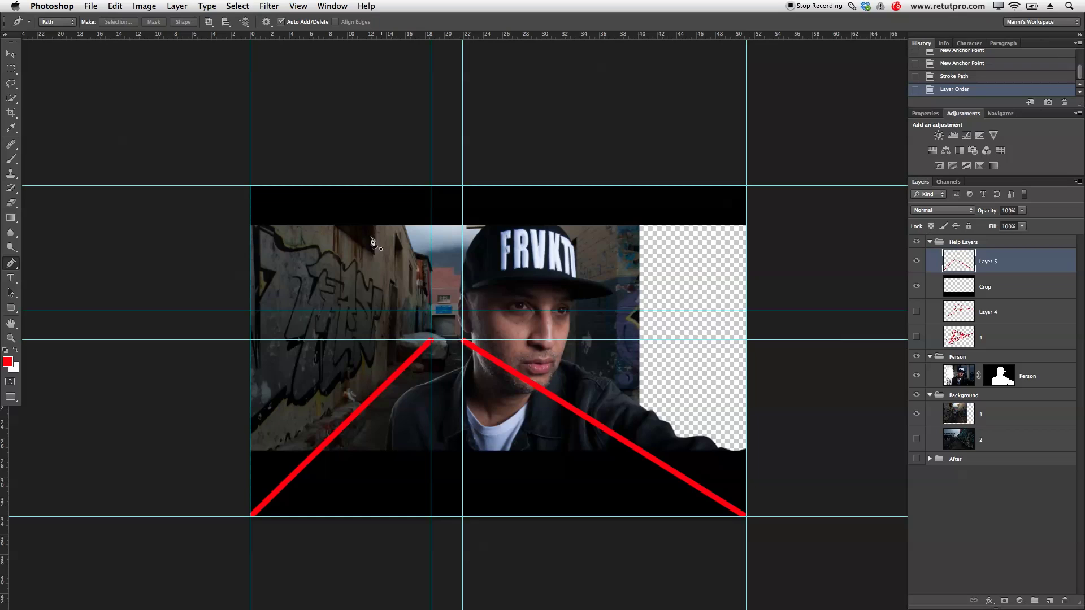
# Draw a pen path from the alley opening's upper guide crossing through the canvas's upper-left corner and around to its upper-right corner.
pyautogui.click(431, 310)
pyautogui.click(250, 185)
pyautogui.click(268, 156)
pyautogui.click(361, 135)
pyautogui.click(497, 130)
pyautogui.click(595, 136)
pyautogui.click(680, 140)
pyautogui.click(746, 185)
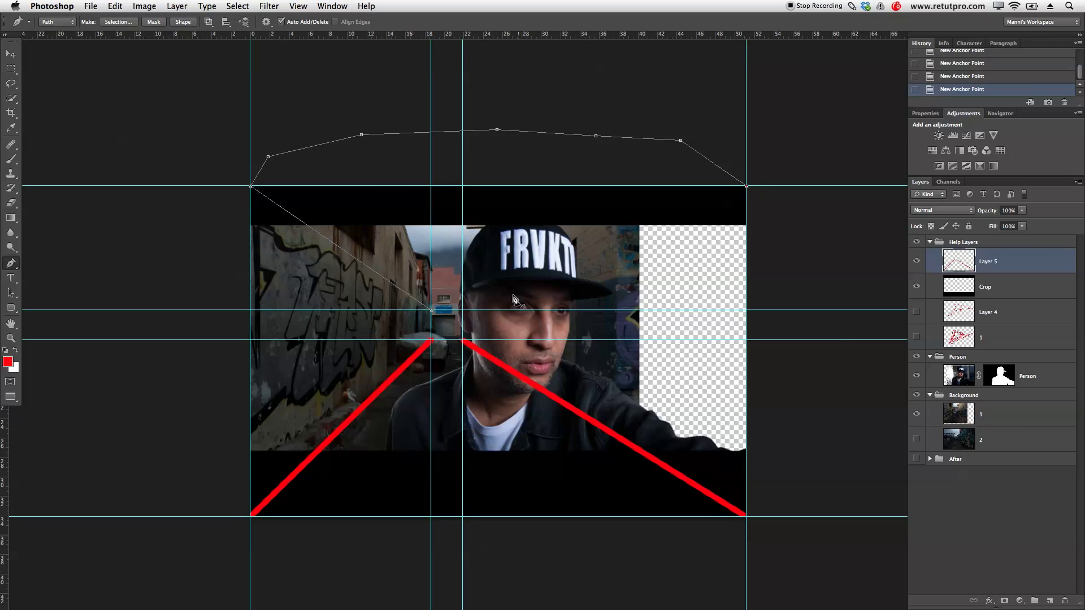
pyautogui.click(463, 310)
pyautogui.click(462, 310)
# Remove the path's upper-right corner point and connect the last point above the canvas straight to the upper guide crossing beside the face.
pyautogui.press('BackSpace')
pyautogui.click(746, 187)
pyautogui.press('BackSpace')
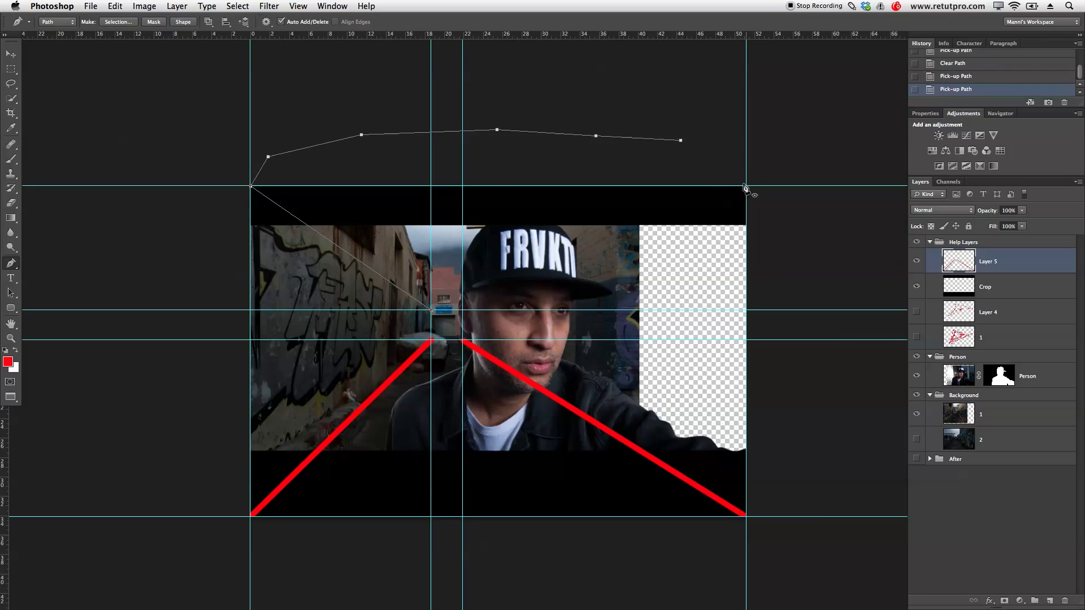
pyautogui.click(681, 140)
pyautogui.click(463, 310)
pyautogui.press('BackSpace')
pyautogui.click(680, 140)
pyautogui.click(463, 311)
# Stroke the upper path with the red brush on Layer 5 and dismiss the path.
pyautogui.rightClick(561, 309)
pyautogui.click(582, 375)
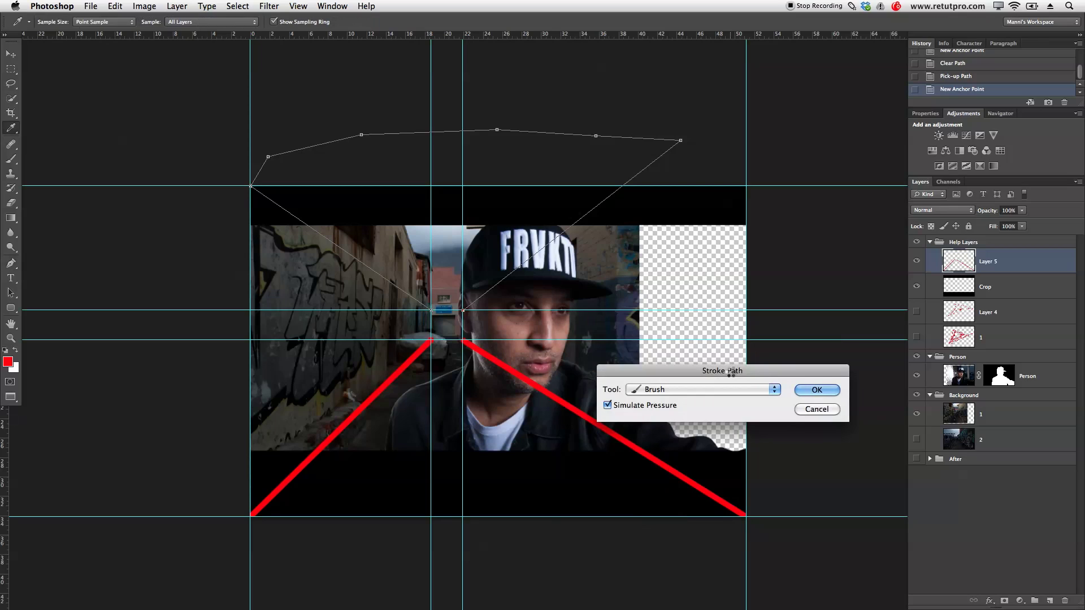
pyautogui.click(808, 394)
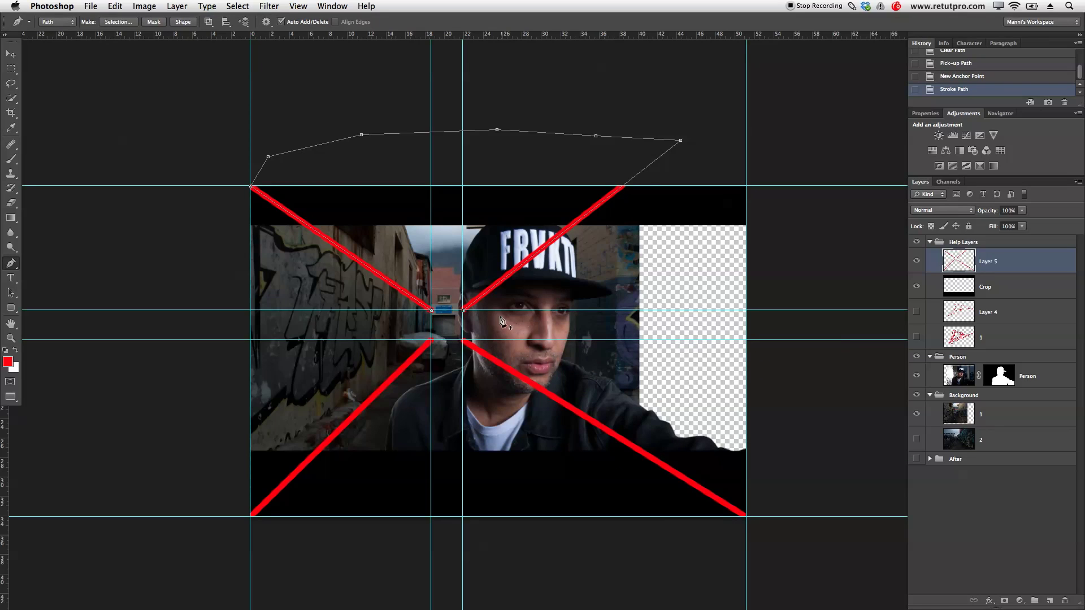
pyautogui.press('Return')
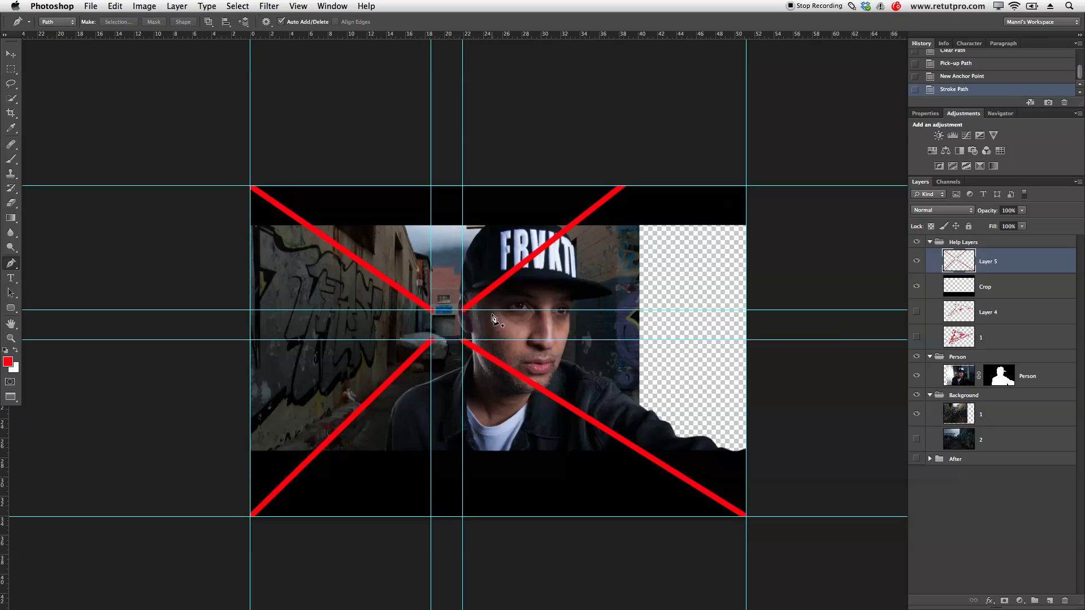
# Add white layer masks to background layers 1 and 2, and show layer 2.
pyautogui.click(977, 420)
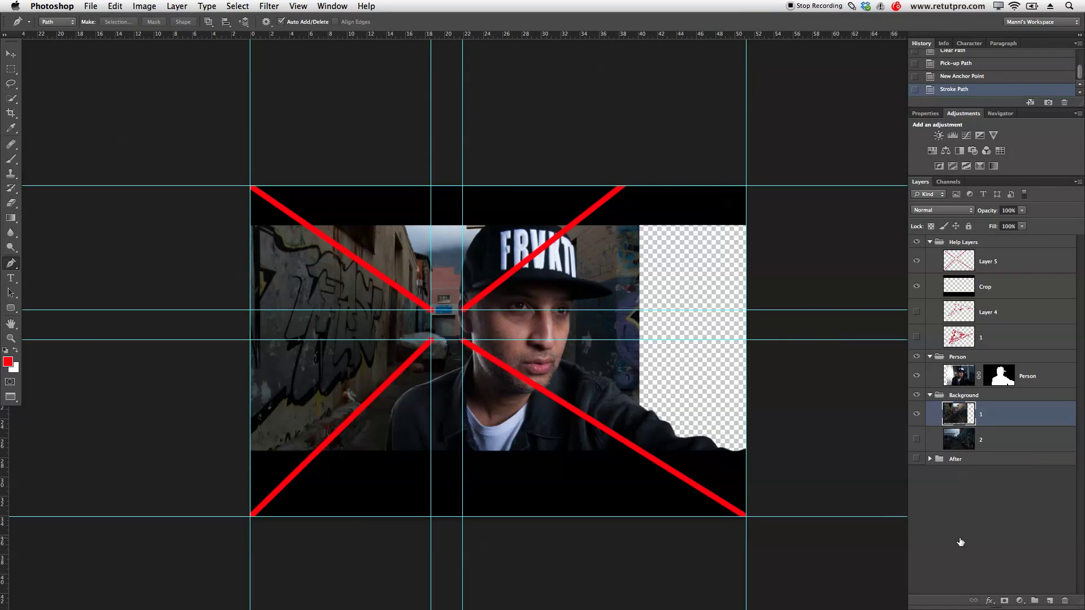
pyautogui.click(1004, 601)
pyautogui.click(977, 444)
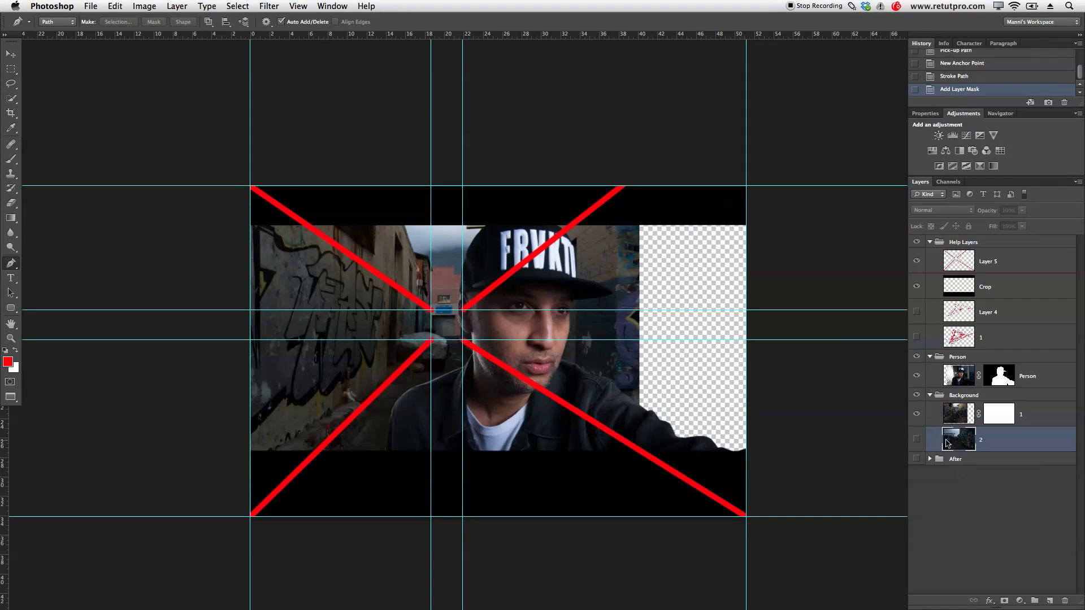
pyautogui.click(918, 440)
pyautogui.click(1004, 601)
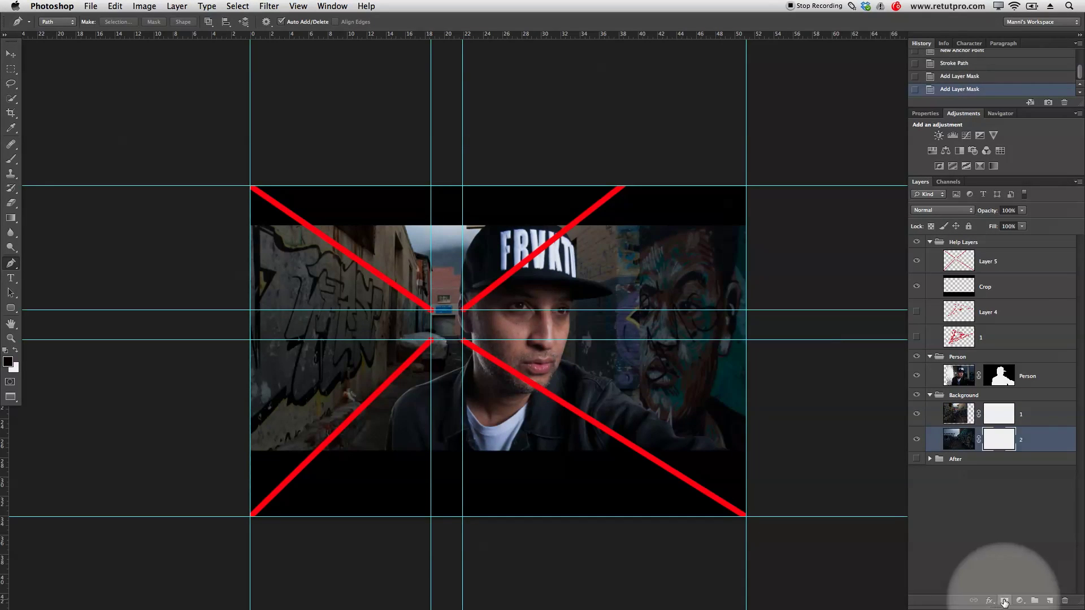
# Try to shift background layer 1 with the Move tool and undo the move.
pyautogui.click(963, 421)
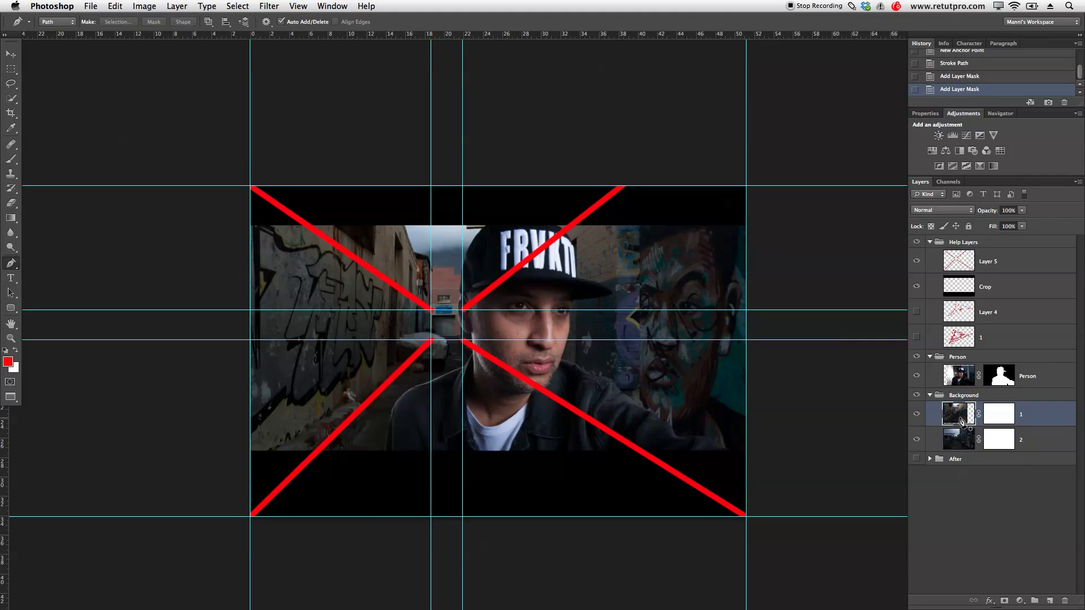
pyautogui.click(446, 300)
pyautogui.press('v')
pyautogui.moveTo(515, 349); pyautogui.dragTo(516, 349)
pyautogui.press('super+z')
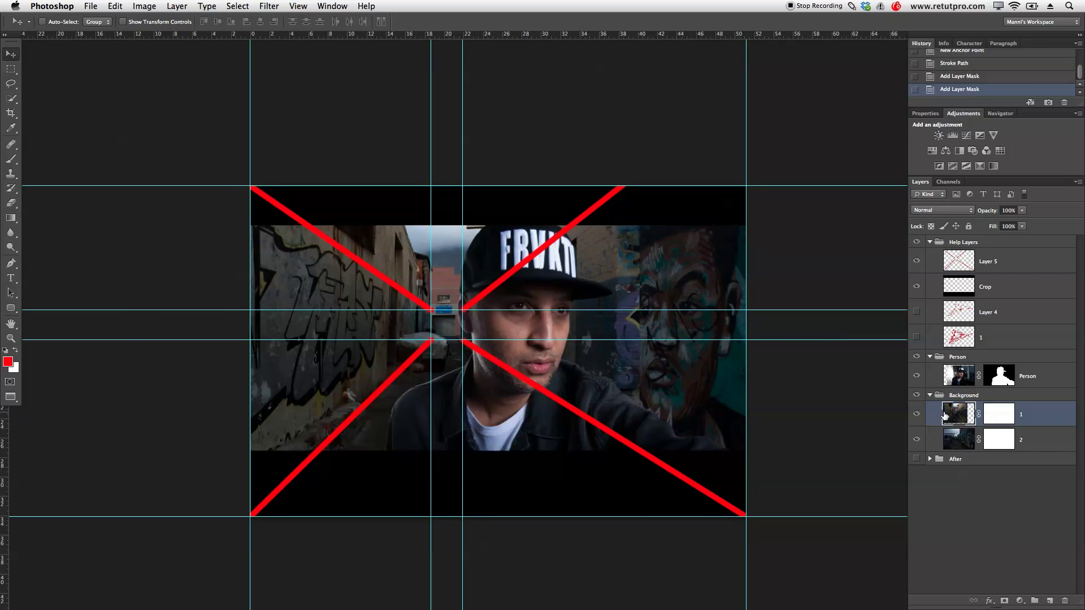
# Fill the right half of background layer 1's mask with black, then deselect and clear all guides.
pyautogui.click(1000, 422)
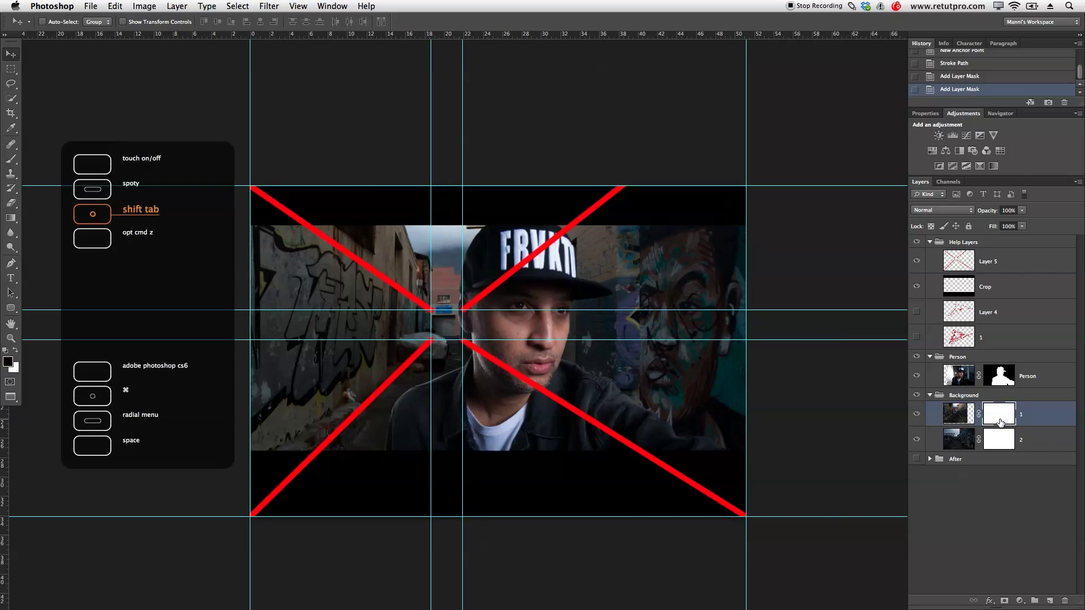
pyautogui.click(11, 69)
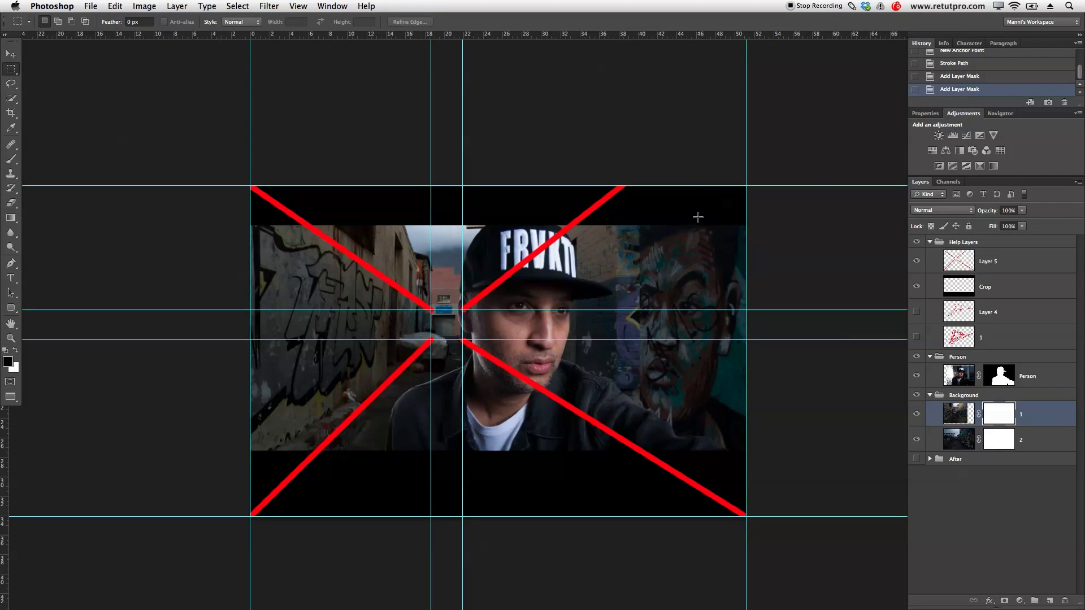
pyautogui.moveTo(745, 186); pyautogui.dragTo(491, 559)
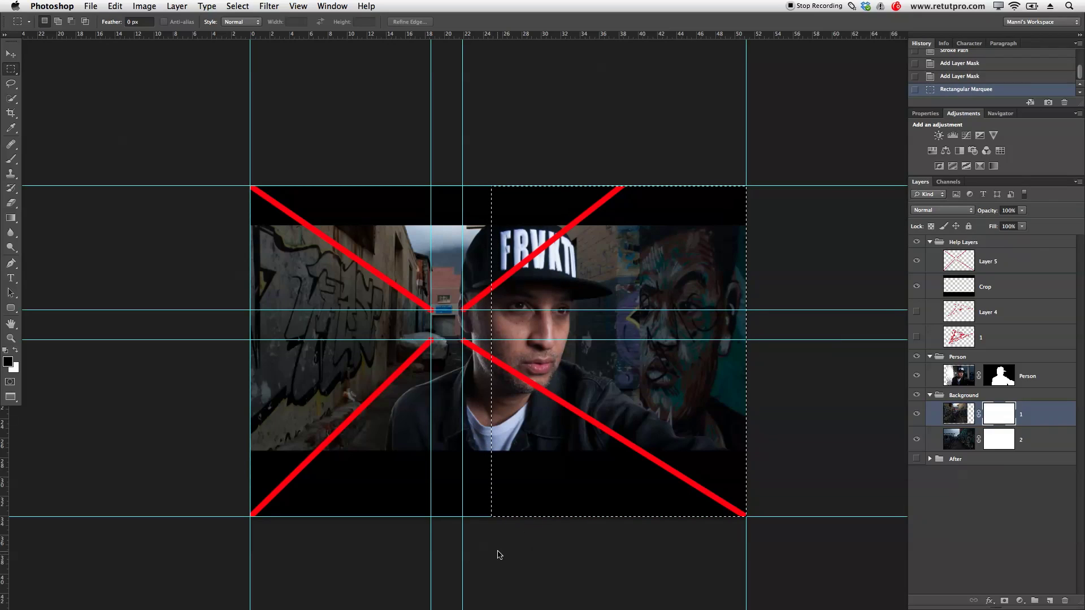
pyautogui.rightClick(620, 422)
pyautogui.click(661, 559)
pyautogui.click(794, 347)
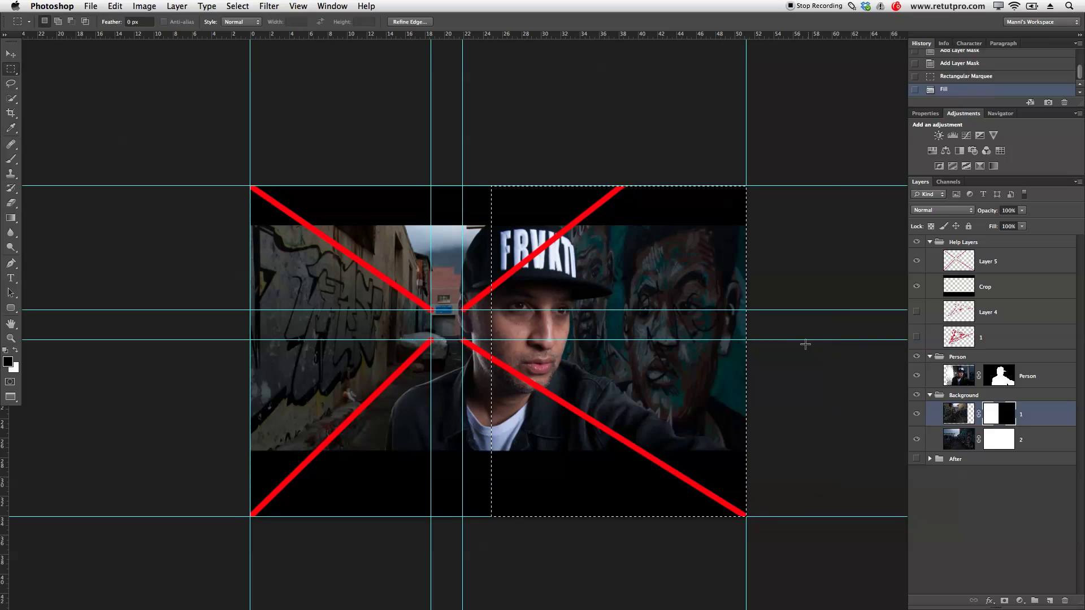
pyautogui.press('super+d')
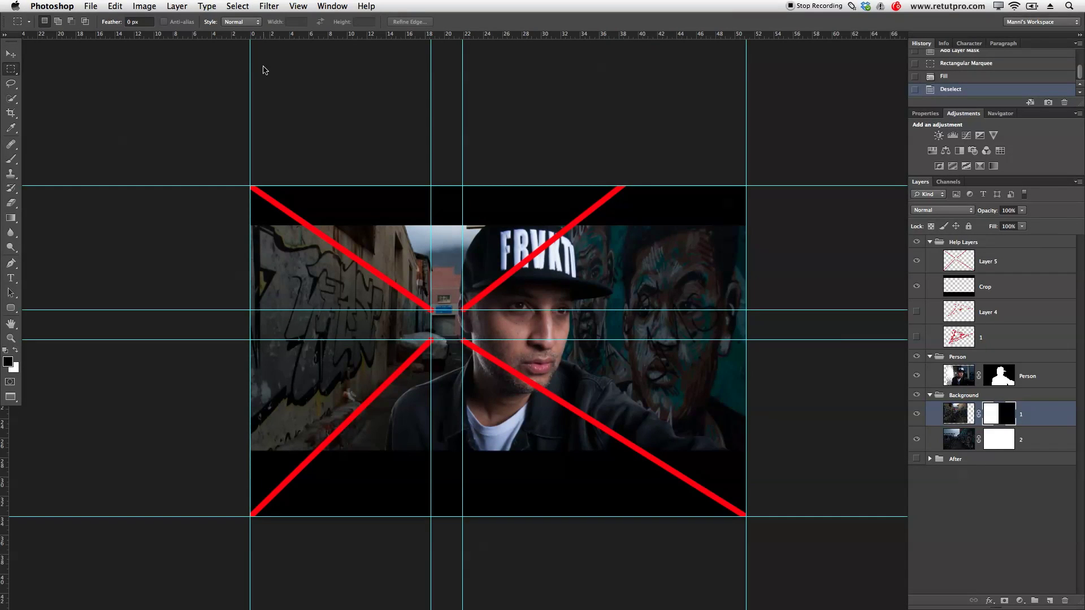
pyautogui.click(290, 8)
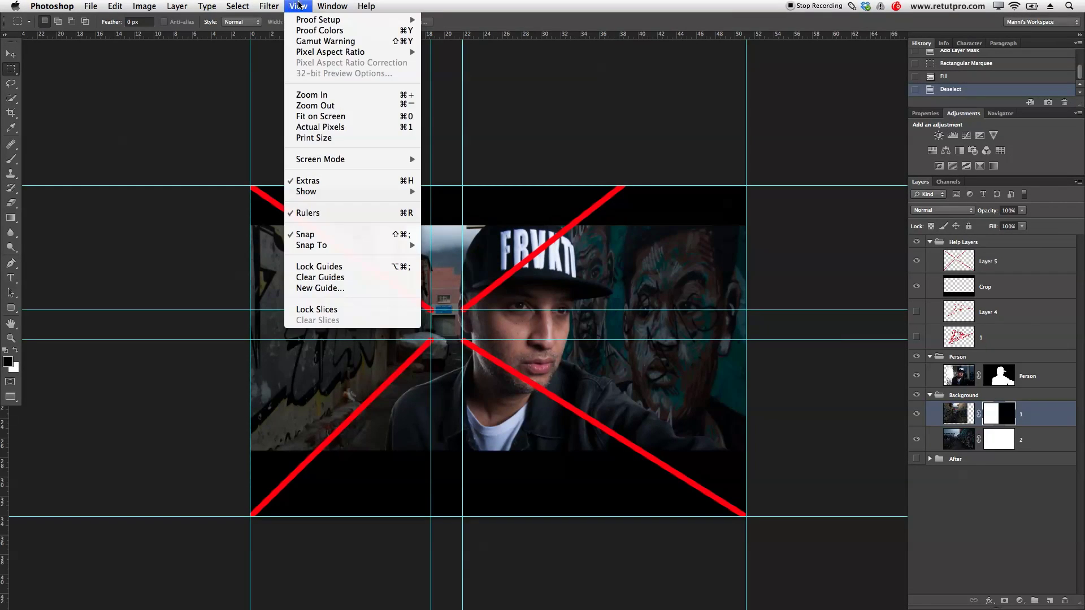
pyautogui.click(347, 277)
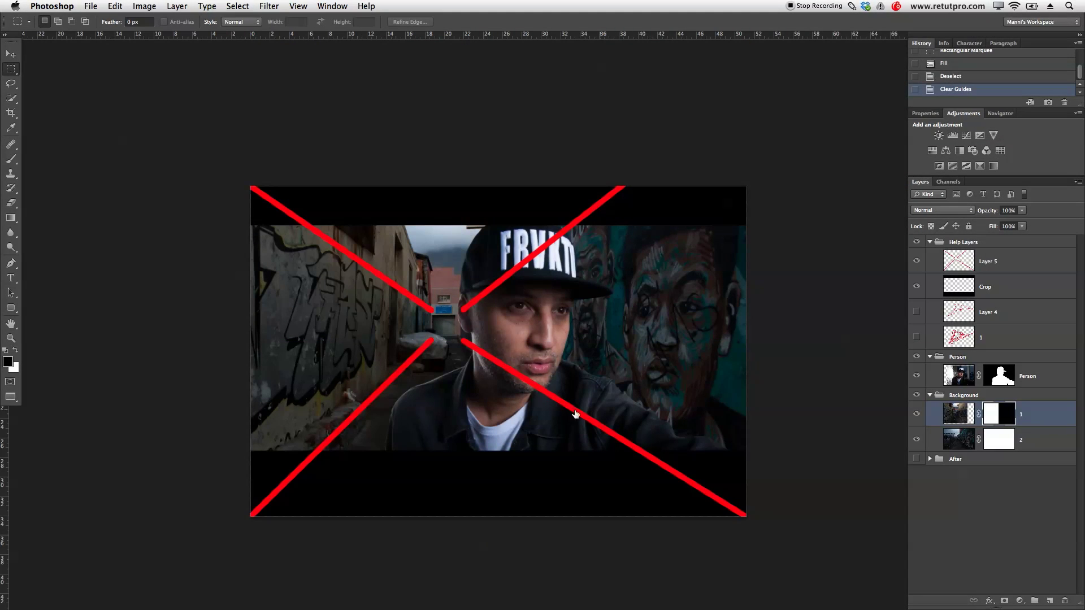
# Hide the red perspective lines on Layer 5 and make background layer 1's image active instead of its mask.
pyautogui.click(918, 262)
pyautogui.click(918, 262)
pyautogui.click(917, 262)
pyautogui.click(917, 262)
pyautogui.click(918, 262)
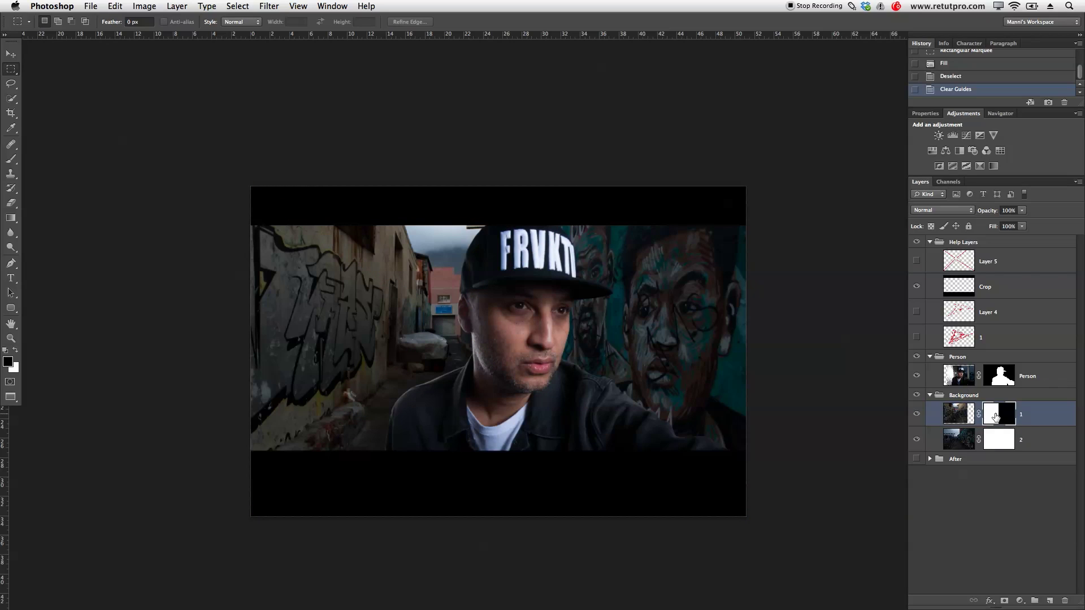
pyautogui.click(968, 417)
pyautogui.click(967, 417)
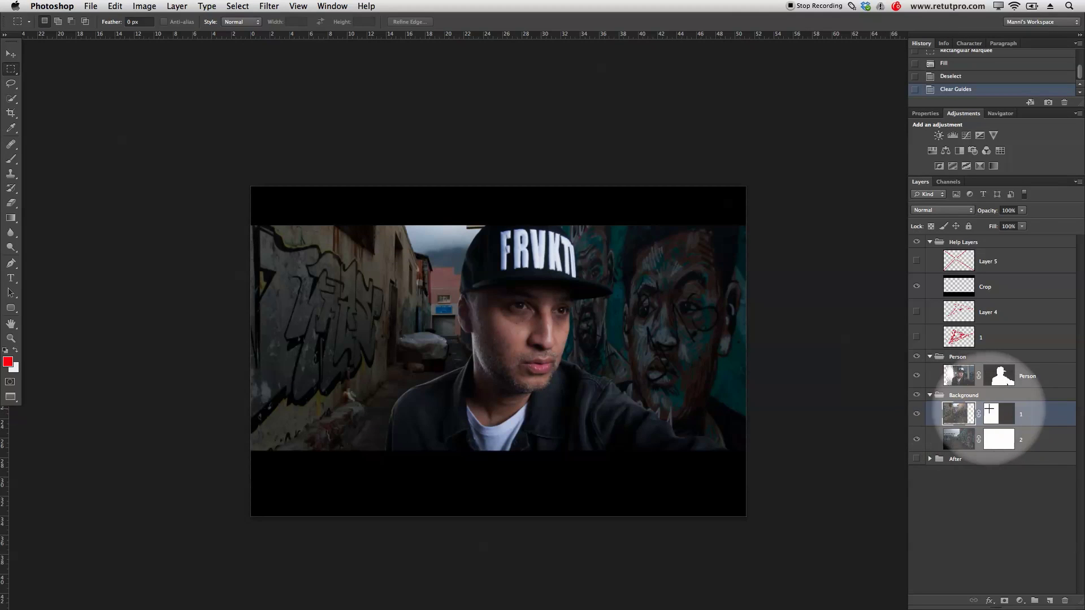
pyautogui.click(144, 5)
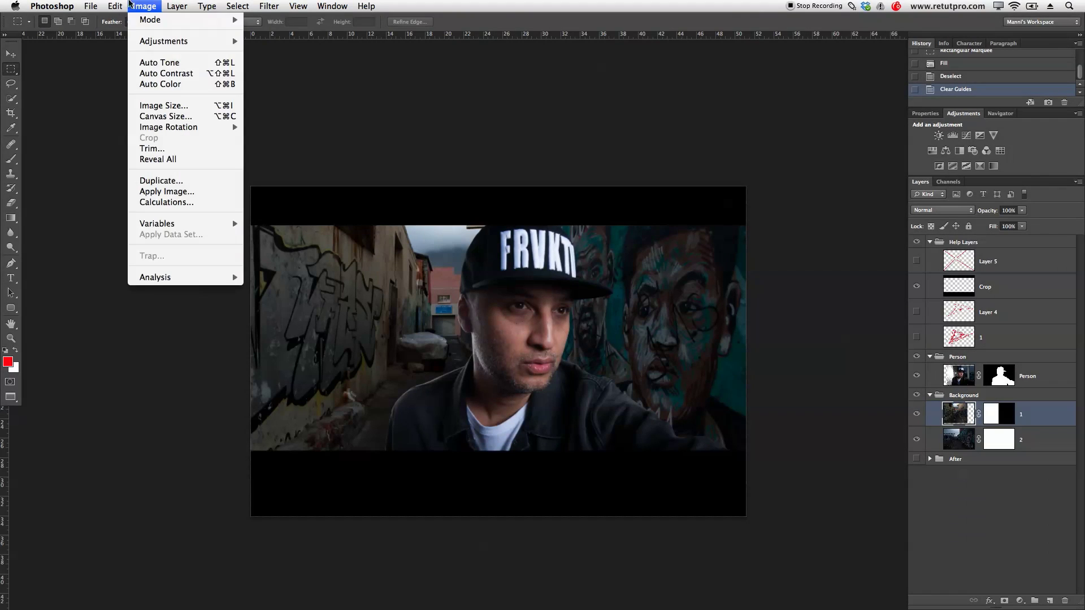
pyautogui.moveTo(115, 6)
pyautogui.moveTo(151, 257)
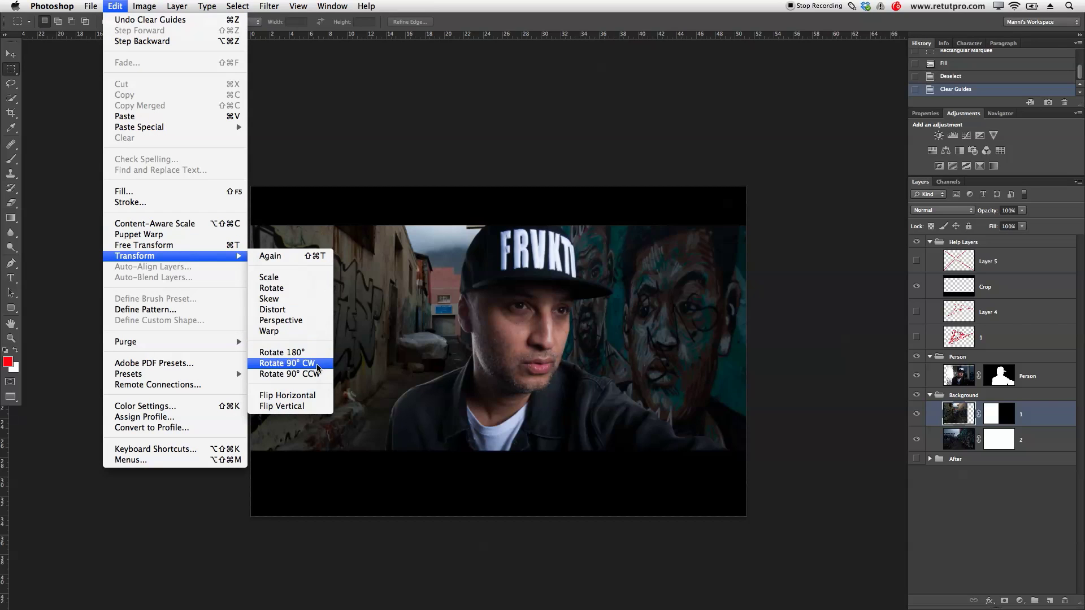
pyautogui.click(304, 320)
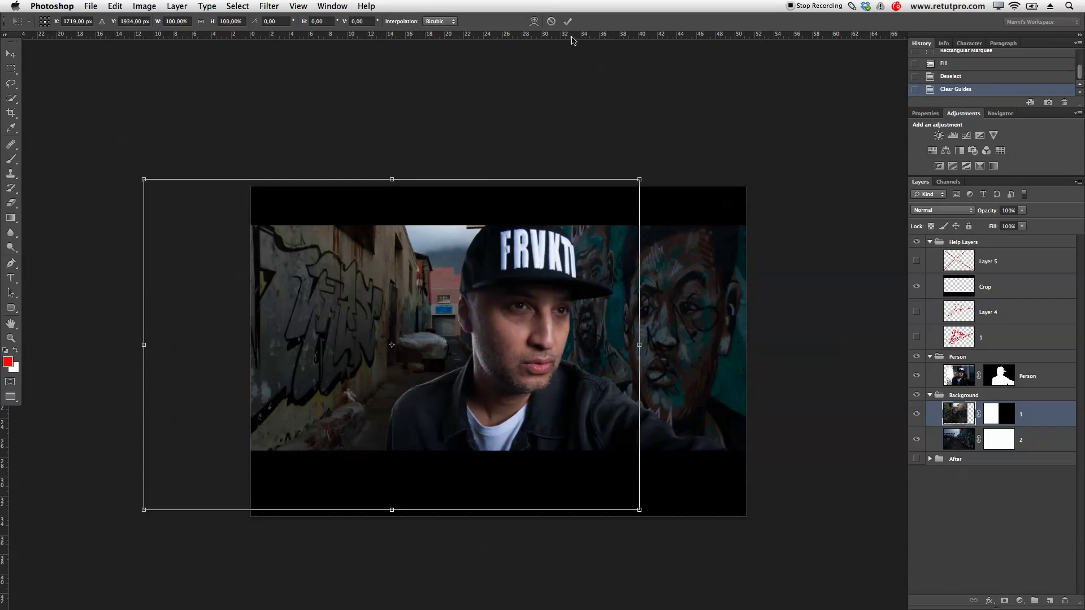
pyautogui.click(552, 22)
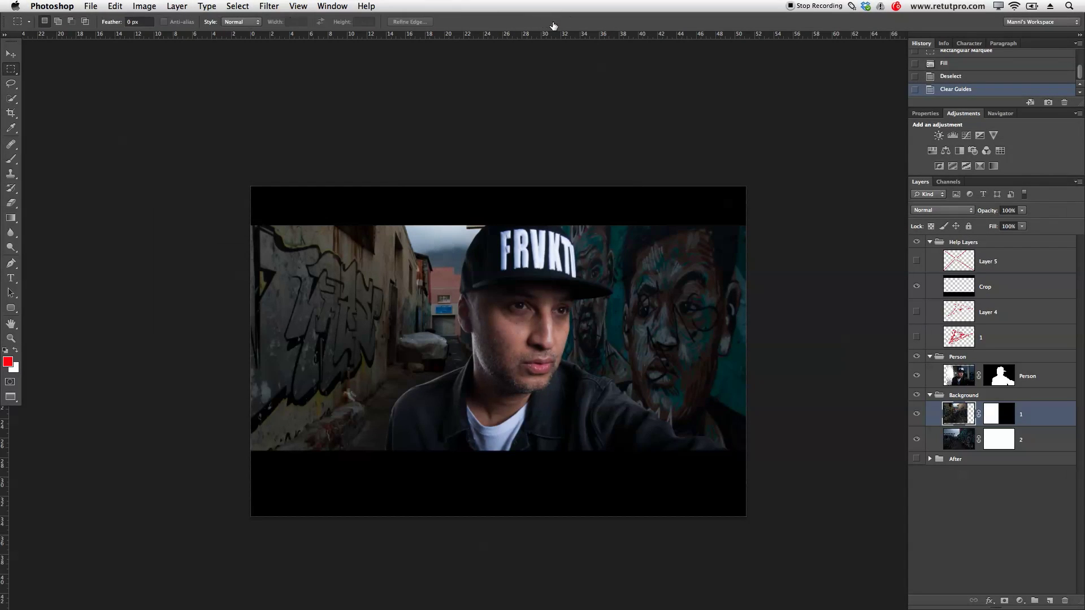
# Distort background layer 1 so the alley wall follows the red lines, showing Layer 5 only while aligning it.
pyautogui.click(917, 260)
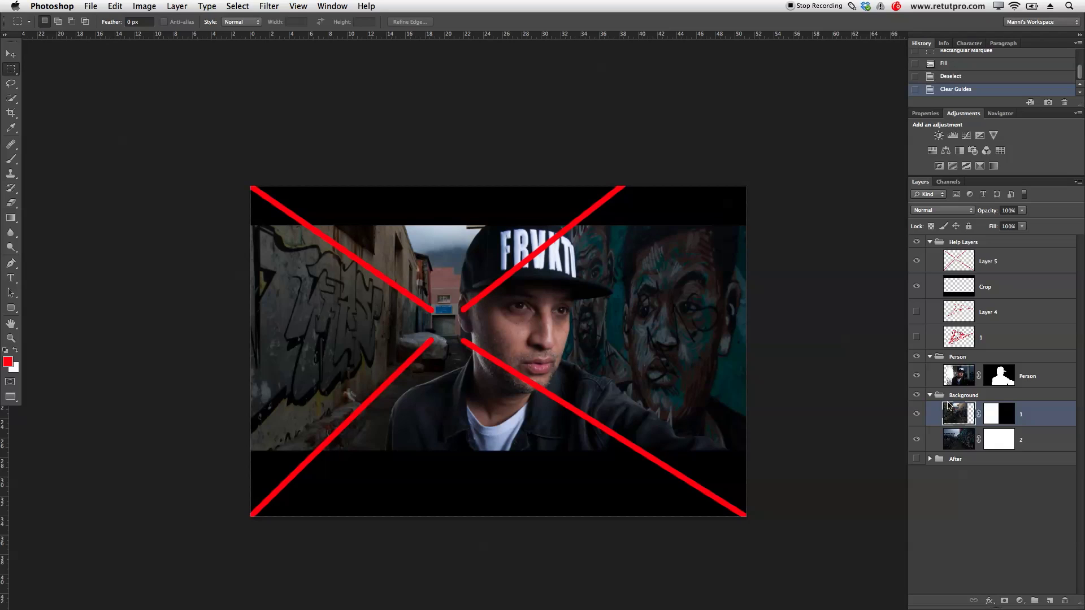
pyautogui.click(177, 6)
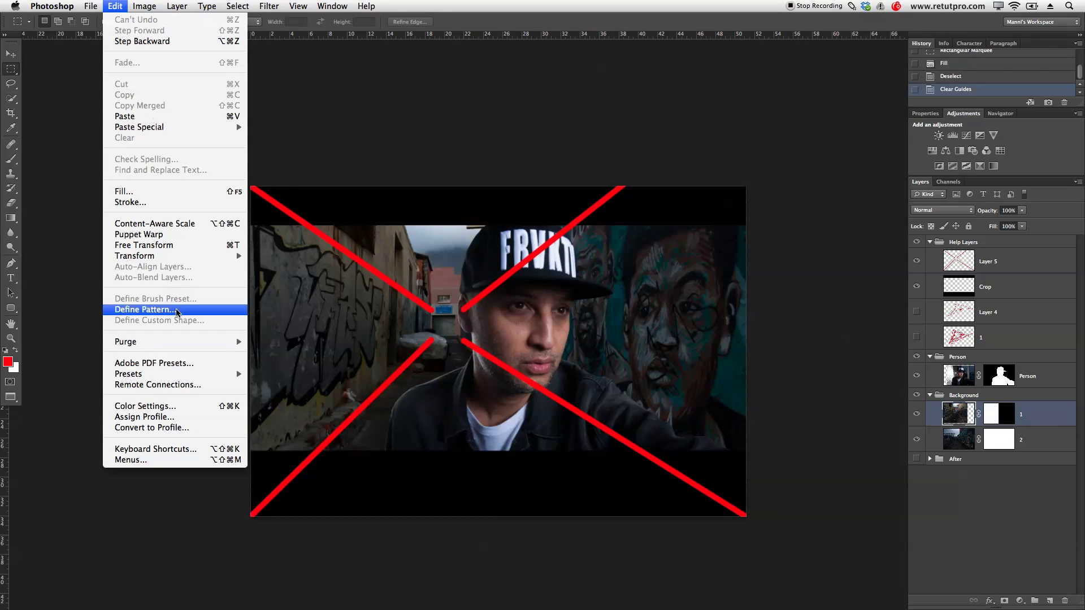
pyautogui.moveTo(226, 255)
pyautogui.click(290, 314)
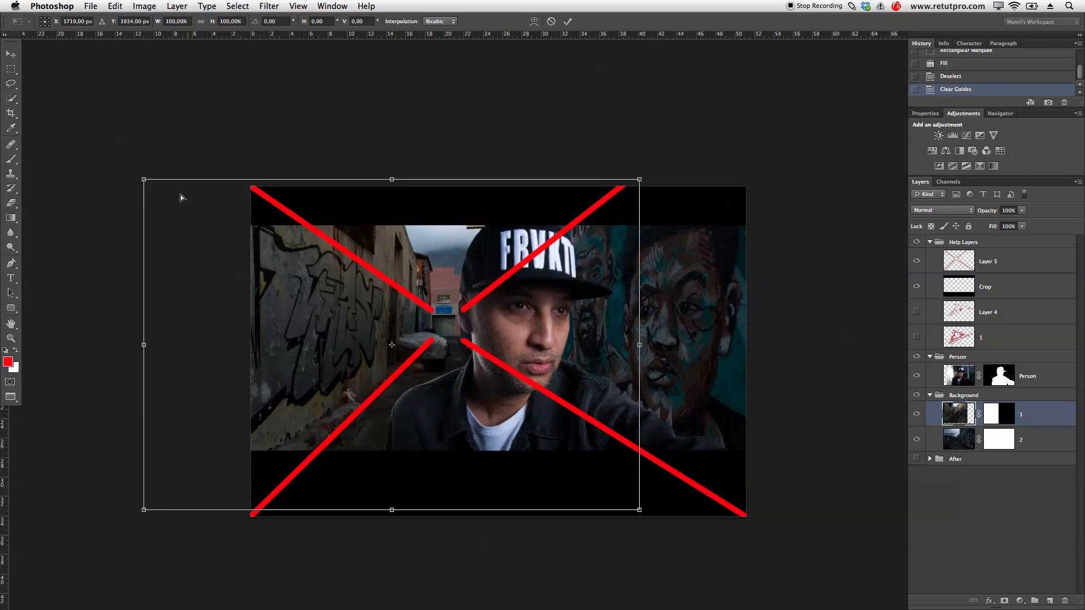
pyautogui.moveTo(144, 179)
pyautogui.mouseDown()
pyautogui.moveTo(145, 141)
pyautogui.moveTo(149, 224)
pyautogui.moveTo(144, 193)
pyautogui.mouseUp()
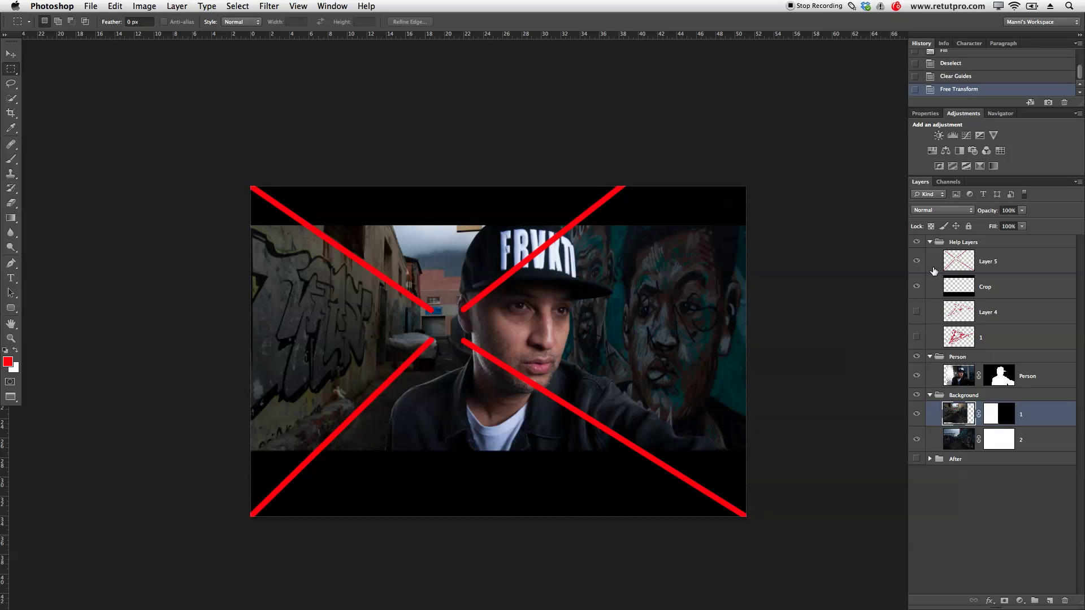
pyautogui.click(916, 261)
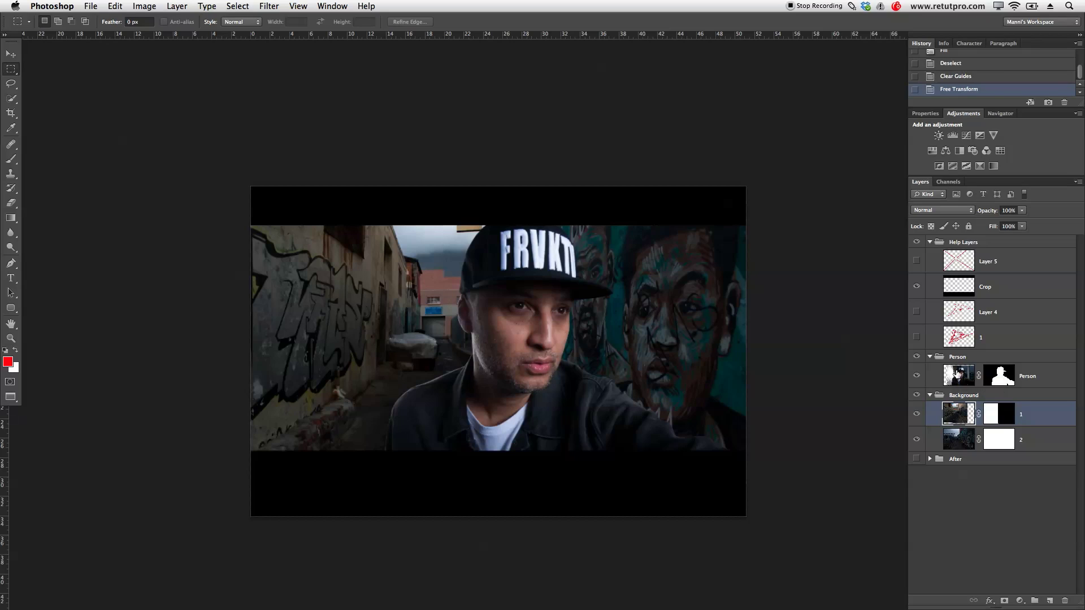
# Nudge the Person layer to the left so the man sits closer to the alley opening.
pyautogui.click(971, 379)
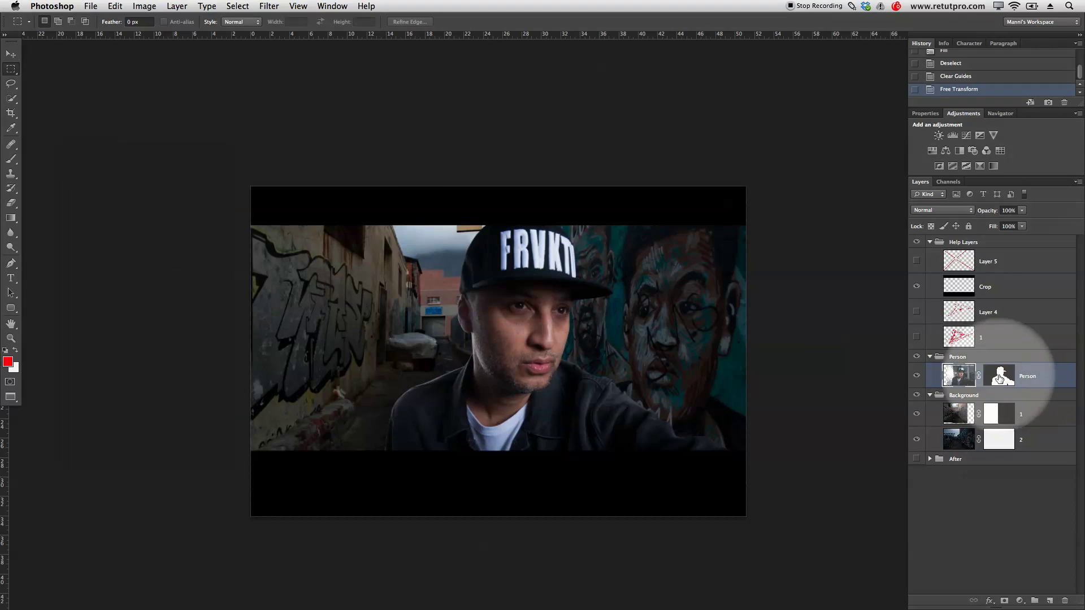
pyautogui.press('v')
pyautogui.press('Left')
pyautogui.press('Left')
pyautogui.press('Left')
pyautogui.press('Left')
pyautogui.press('Left')
pyautogui.press('Left')
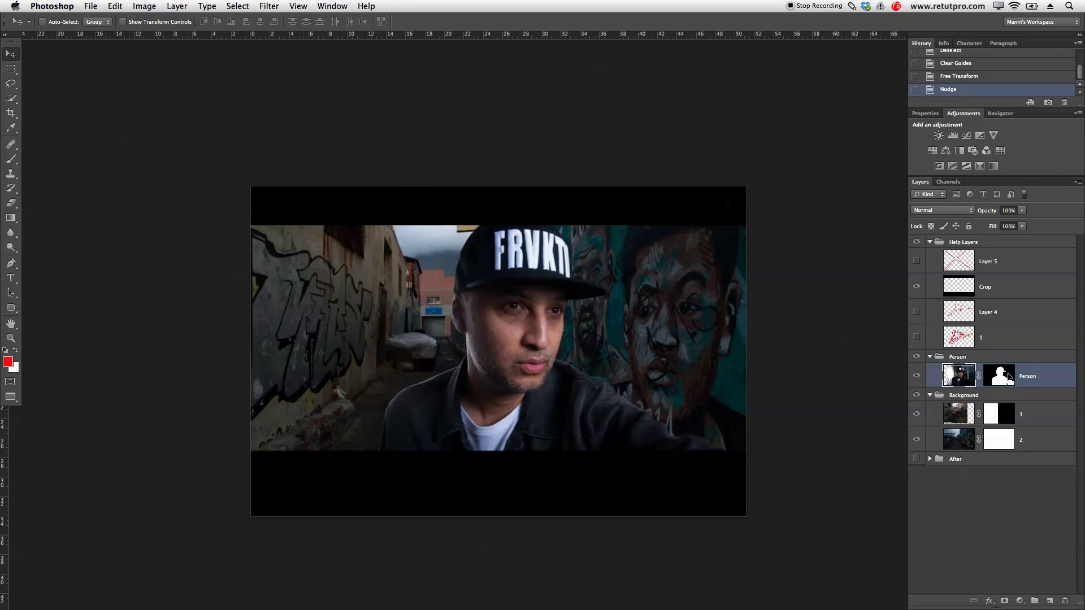
pyautogui.moveTo(588, 422); pyautogui.dragTo(573, 422)
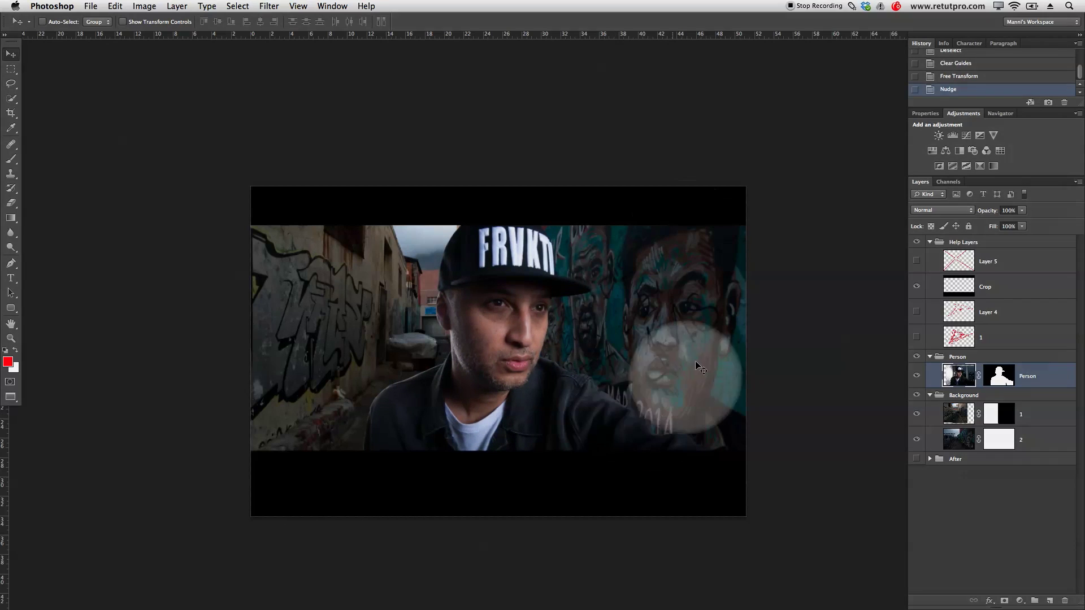
pyautogui.press('Right')
pyautogui.press('Right')
pyautogui.press('Right')
pyautogui.press('Right')
pyautogui.press('Right')
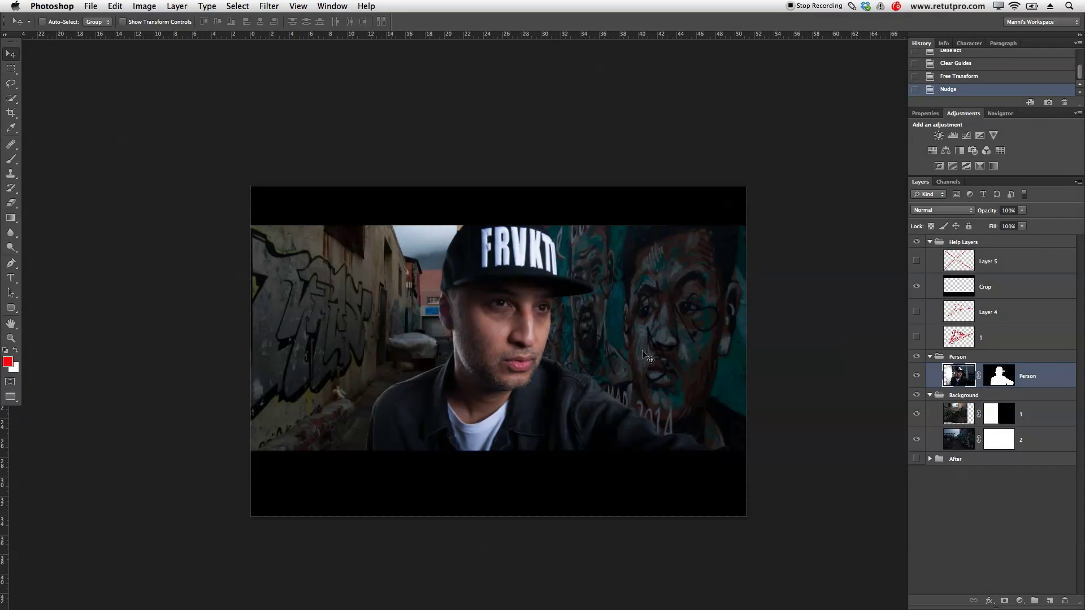
pyautogui.press('Left')
pyautogui.press('Left')
pyautogui.press('Left')
pyautogui.press('Left')
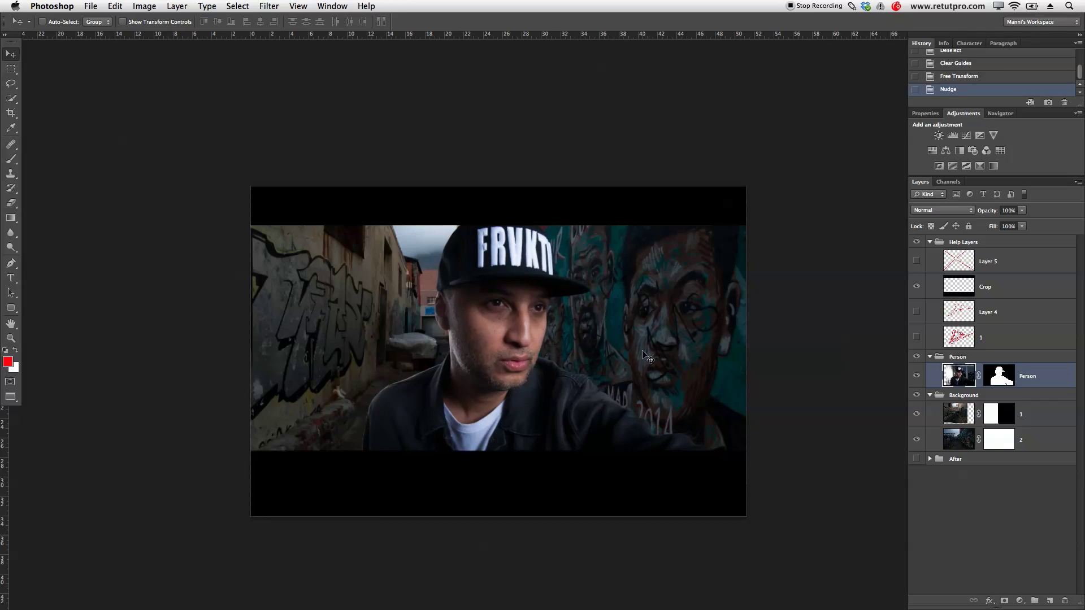
pyautogui.press('Right')
pyautogui.press('Right')
pyautogui.press('Right')
pyautogui.press('Right')
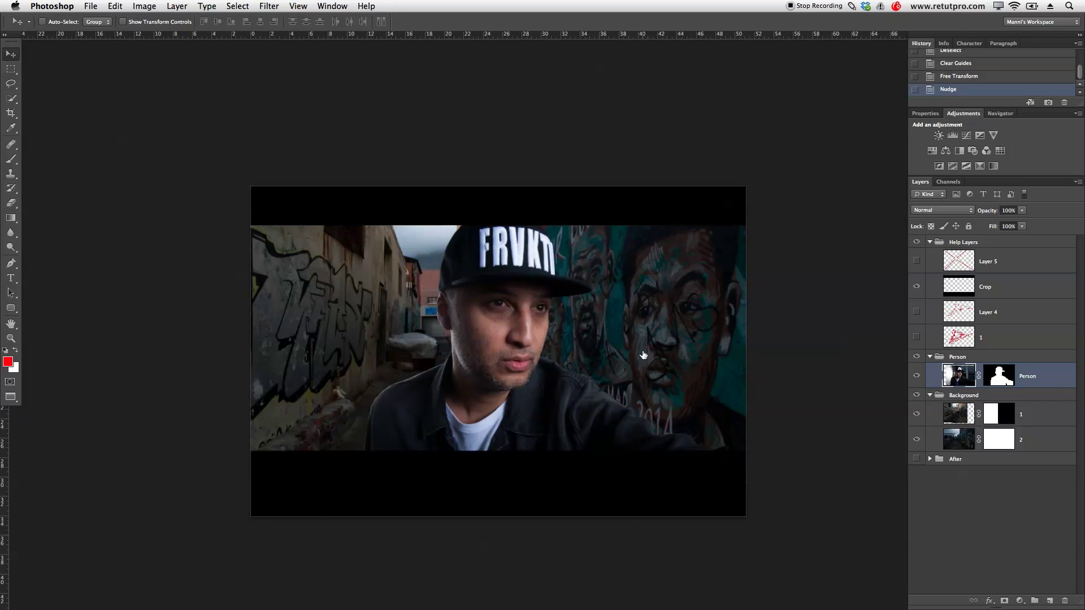
# Toggle background layers 2 and 1 off and on to examine which part of the scene each one covers.
pyautogui.click(970, 445)
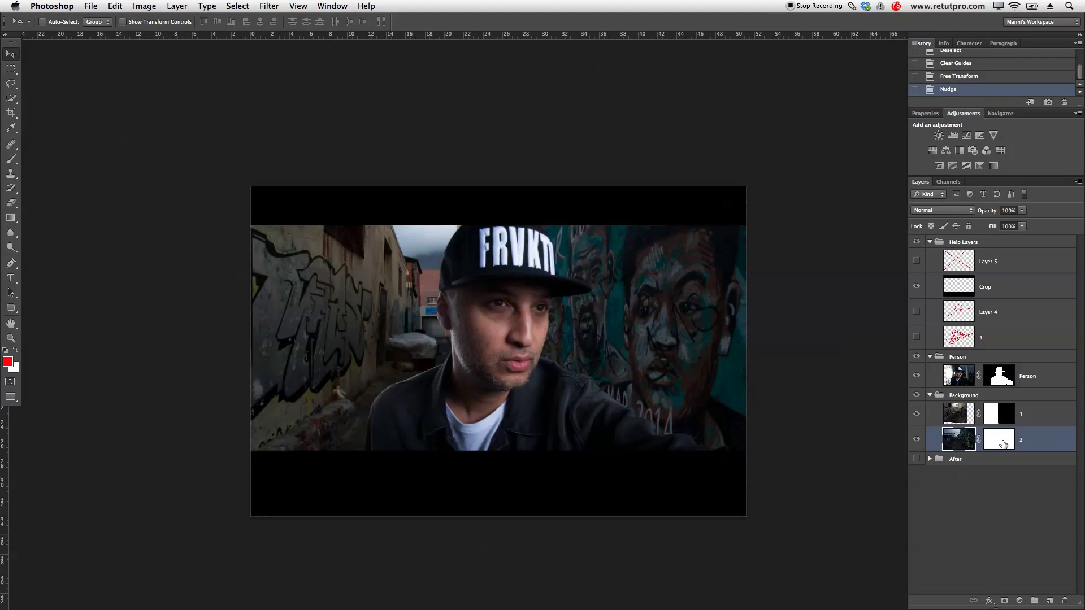
pyautogui.click(915, 440)
pyautogui.click(916, 441)
pyautogui.click(916, 441)
pyautogui.click(917, 441)
pyautogui.click(917, 415)
pyautogui.click(917, 416)
pyautogui.click(918, 415)
pyautogui.click(917, 416)
# Fill background layer 2's mask with black from the canvas's left edge to just past the middle, then deselect.
pyautogui.click(995, 444)
pyautogui.press('m')
pyautogui.moveTo(247, 182); pyautogui.dragTo(522, 537)
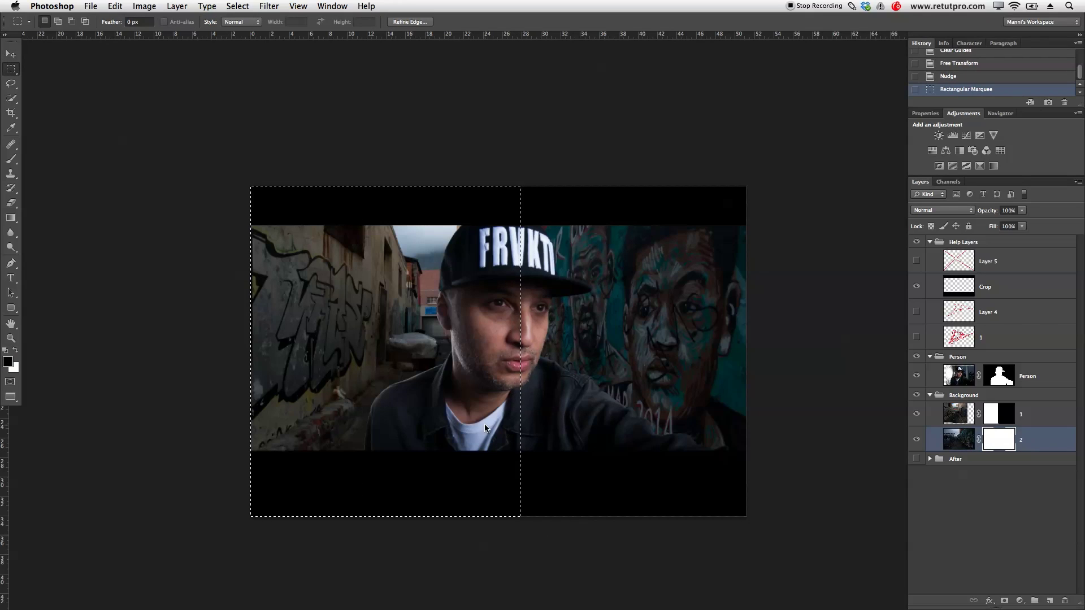
pyautogui.rightClick(490, 318)
pyautogui.click(508, 465)
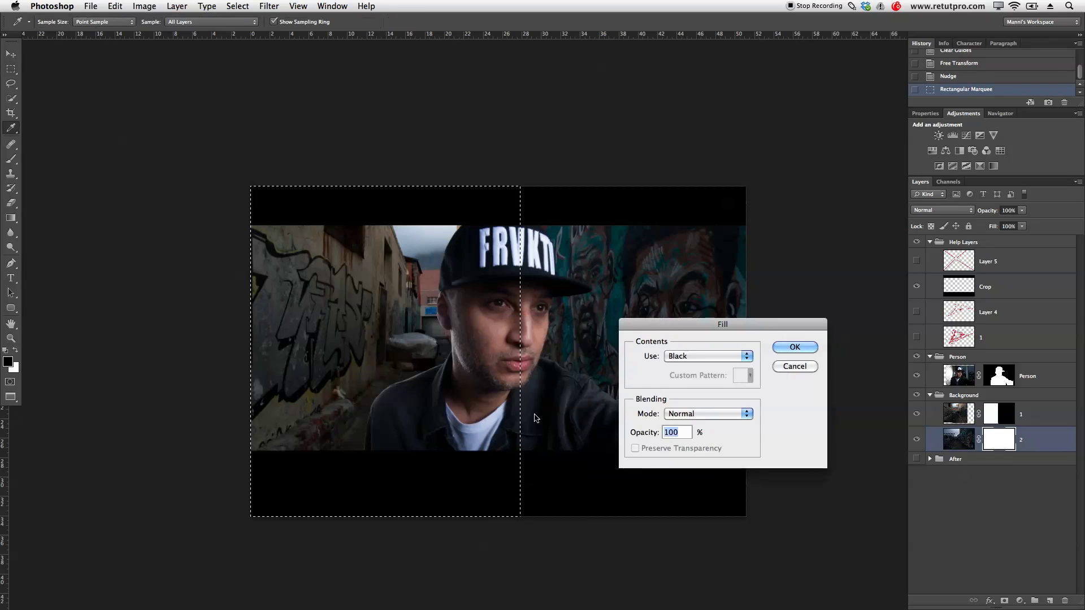
pyautogui.click(794, 347)
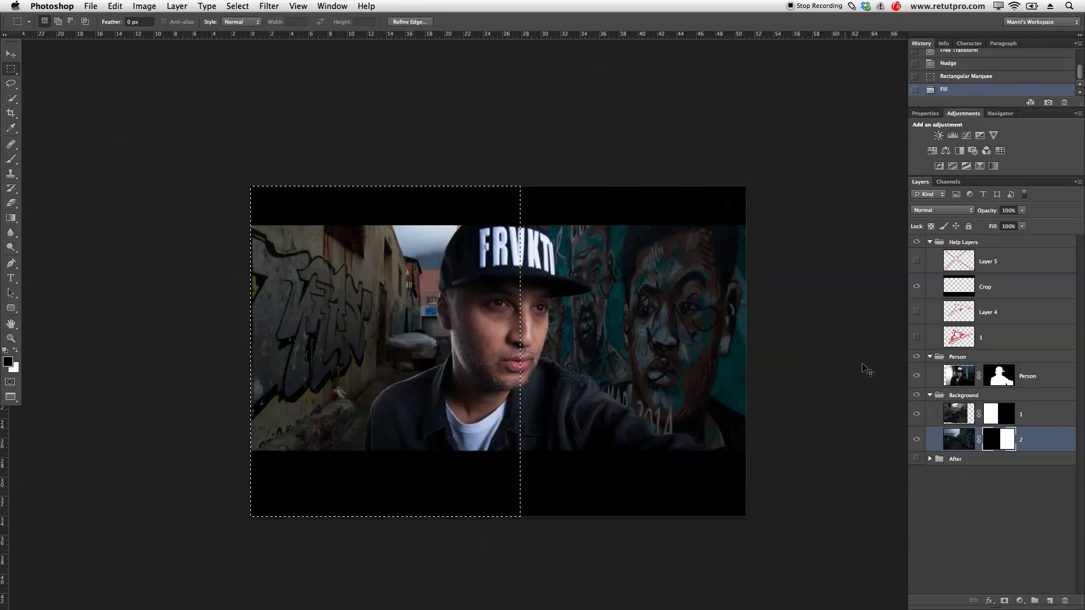
pyautogui.press('super+d')
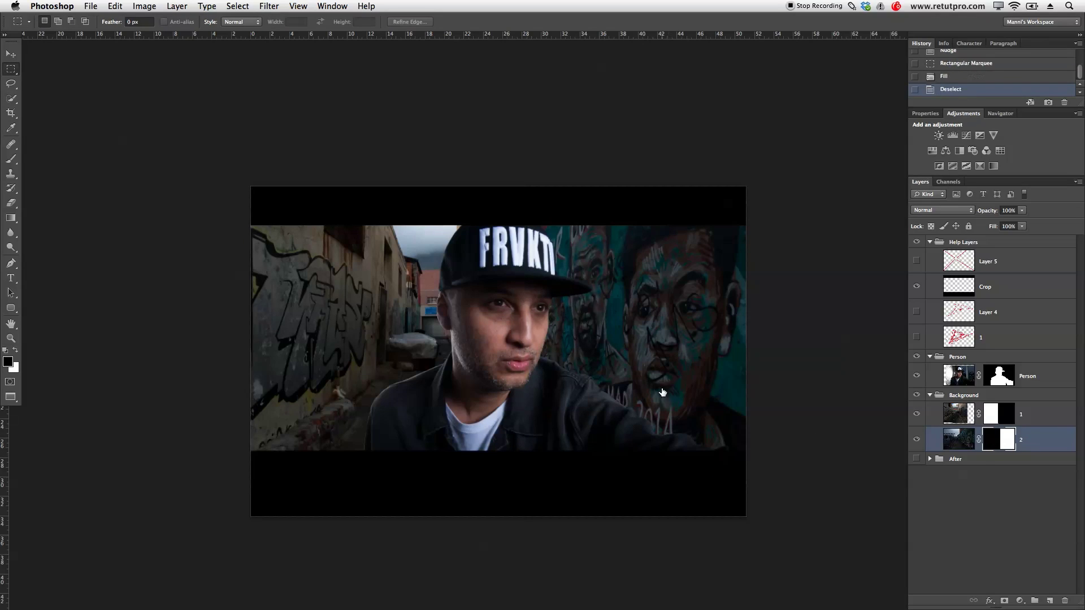
# Move background layer 2's image to the right behind the man, showing Layer 5's red perspective lines as reference.
pyautogui.click(961, 440)
pyautogui.press('v')
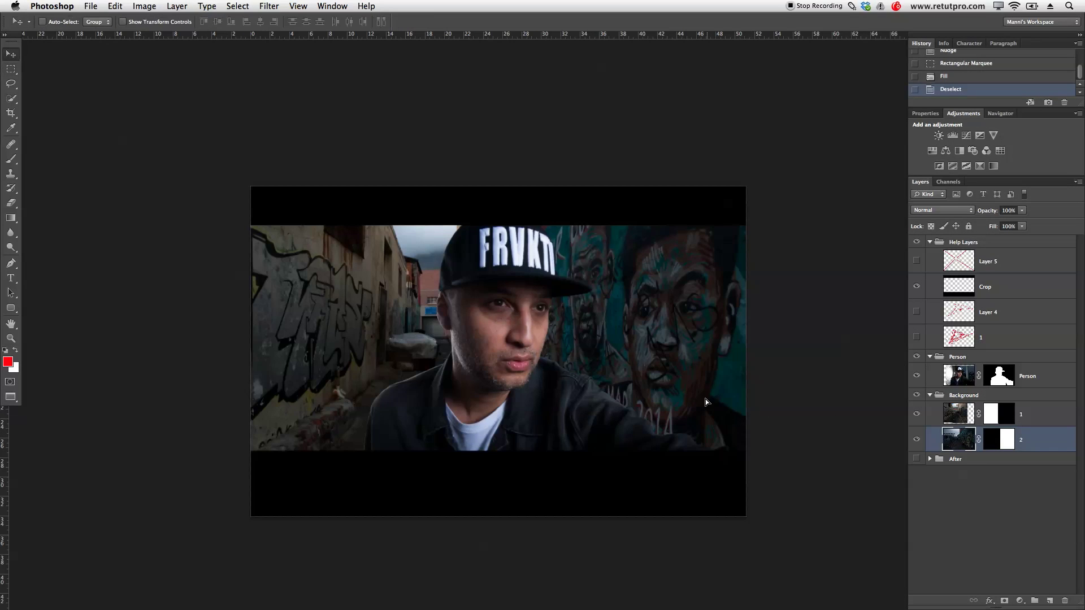
pyautogui.moveTo(675, 378); pyautogui.dragTo(707, 376)
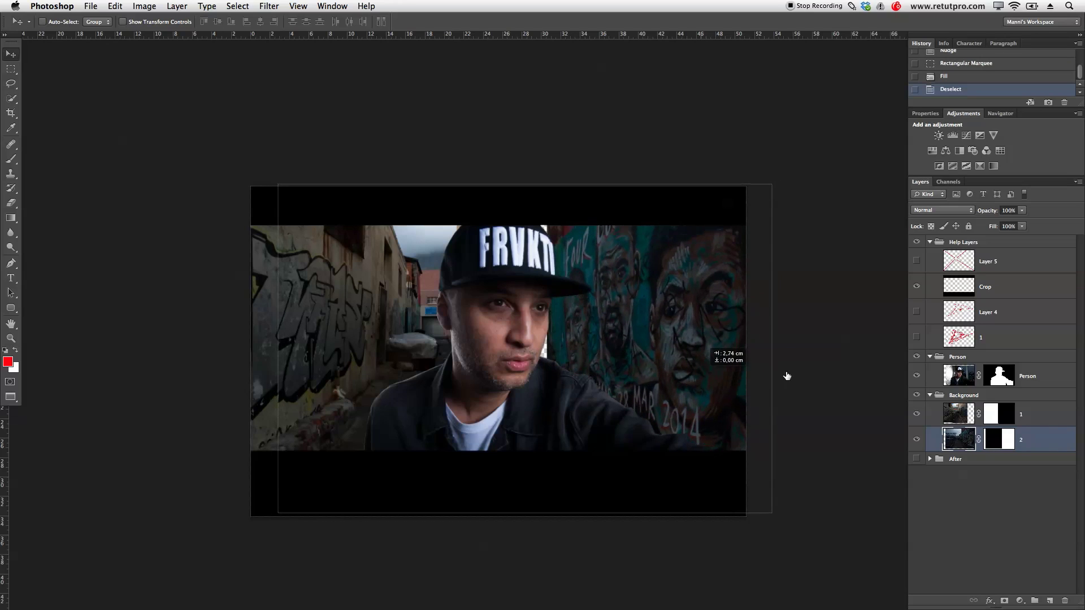
pyautogui.click(916, 261)
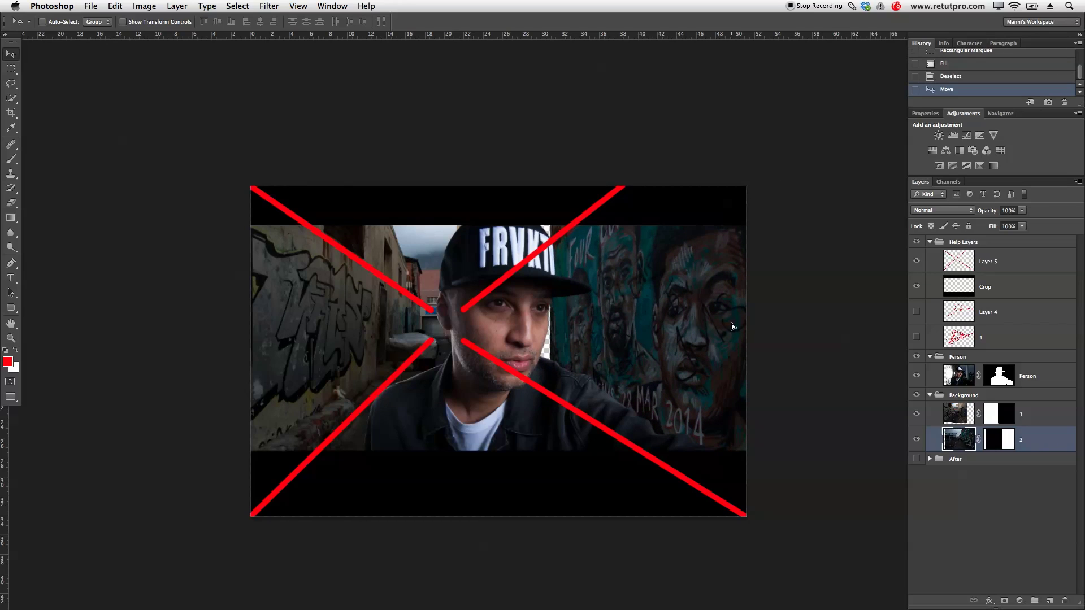
pyautogui.moveTo(690, 343); pyautogui.dragTo(675, 362)
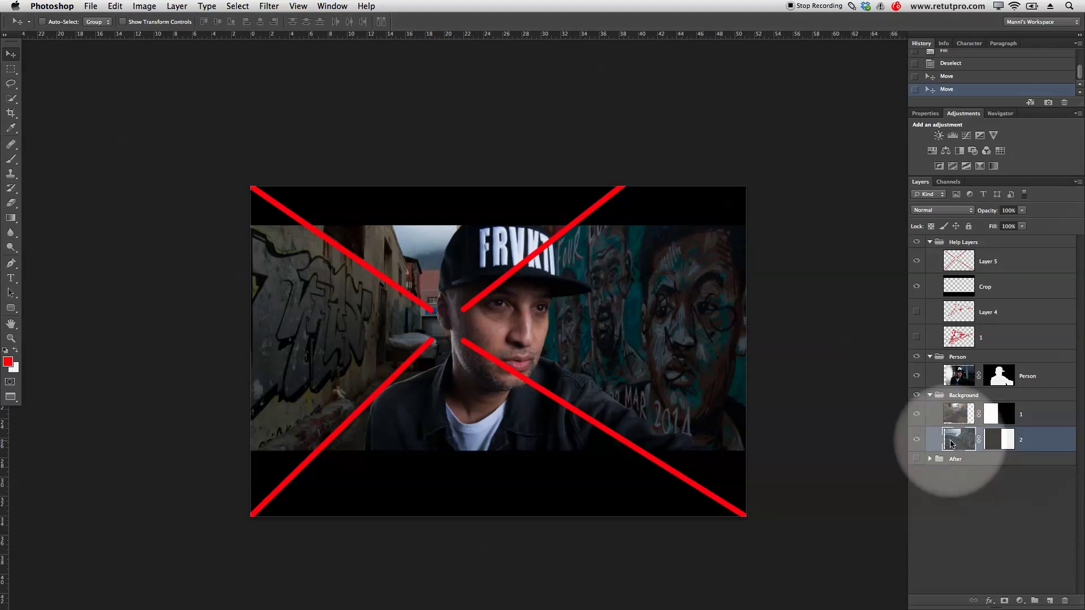
# Apply a Perspective transform to background layer 2's image so the mural wall follows the red perspective lines.
pyautogui.click(114, 6)
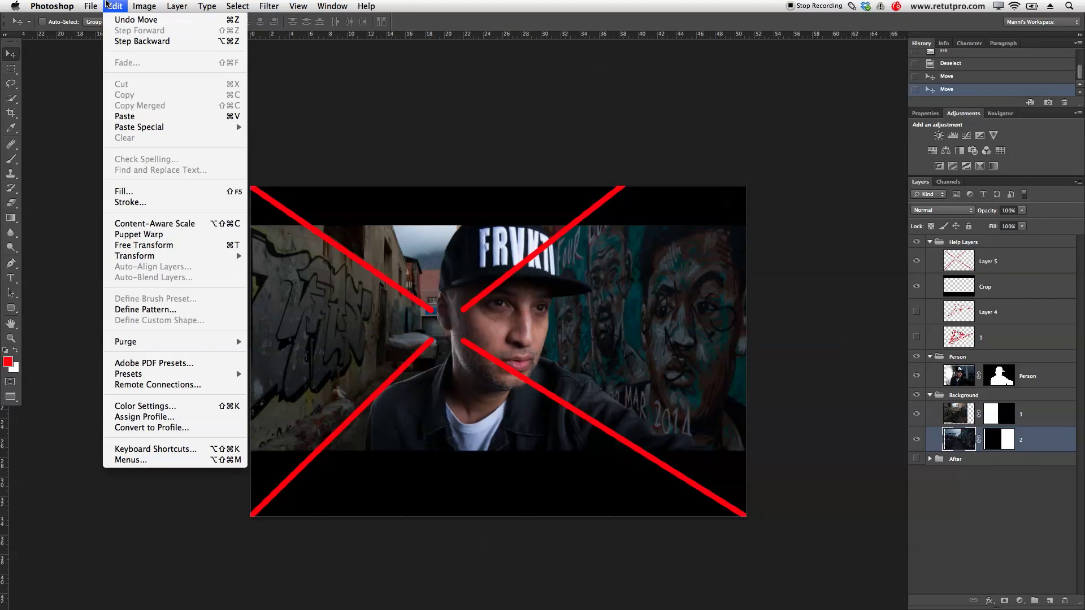
pyautogui.moveTo(152, 255)
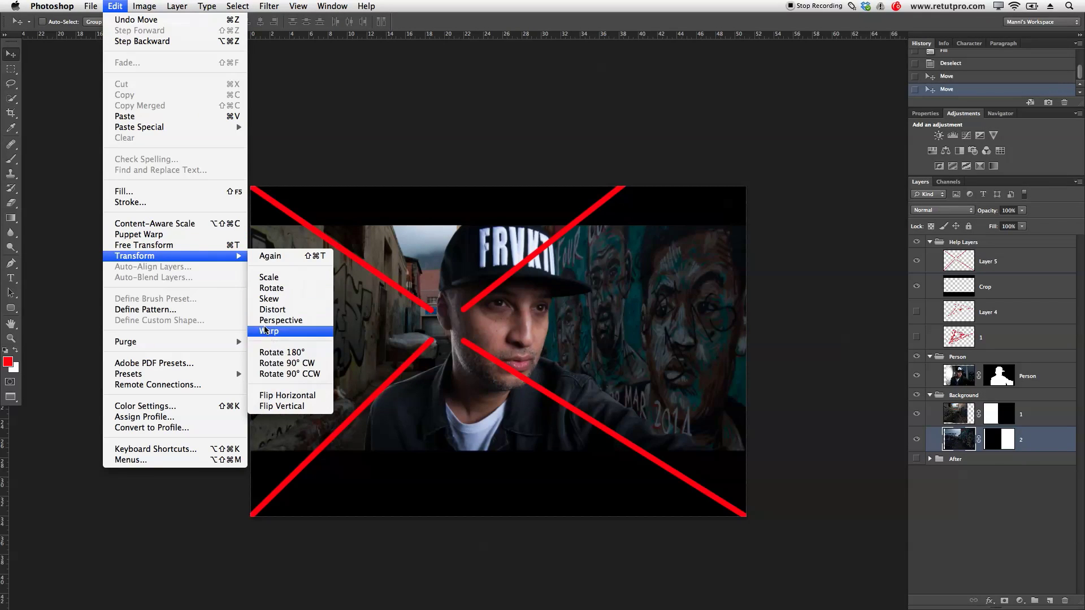
pyautogui.click(284, 320)
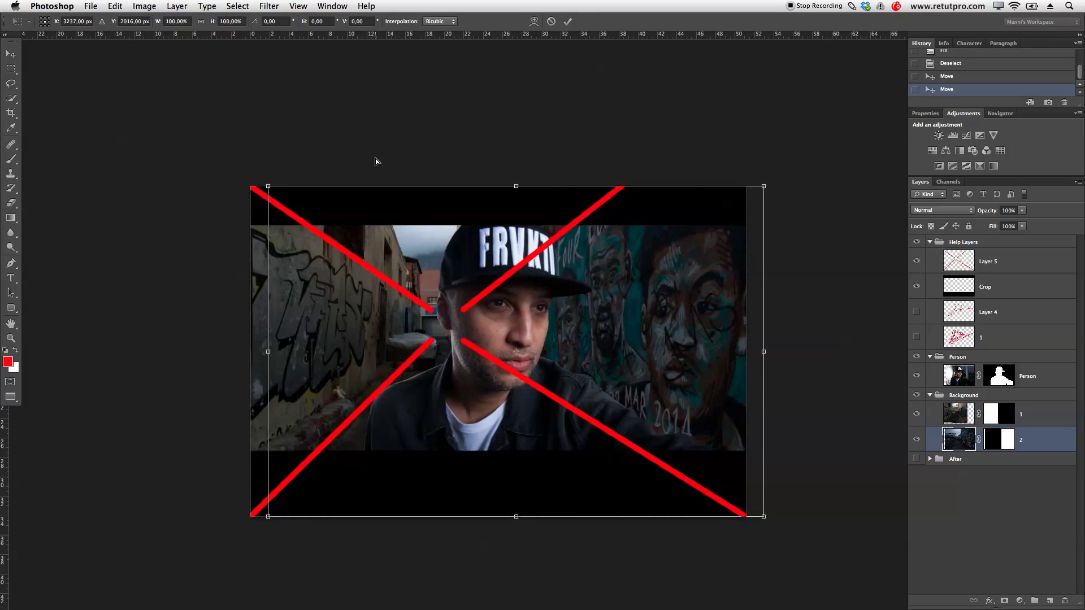
pyautogui.moveTo(270, 190)
pyautogui.mouseDown()
pyautogui.moveTo(275, 217)
pyautogui.moveTo(276, 184)
pyautogui.mouseUp()
pyautogui.moveTo(279, 176); pyautogui.dragTo(269, 176)
pyautogui.click(567, 22)
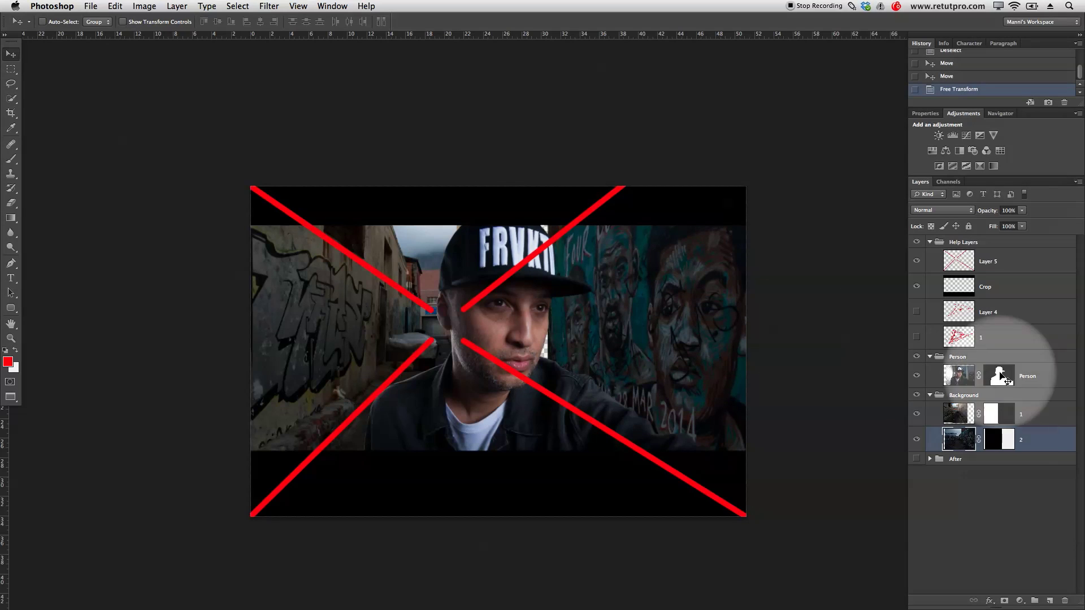
# Paint white with a 500 px brush on background layer 2's mask beside the man's face and cap, and hide Layer 5.
pyautogui.press('b')
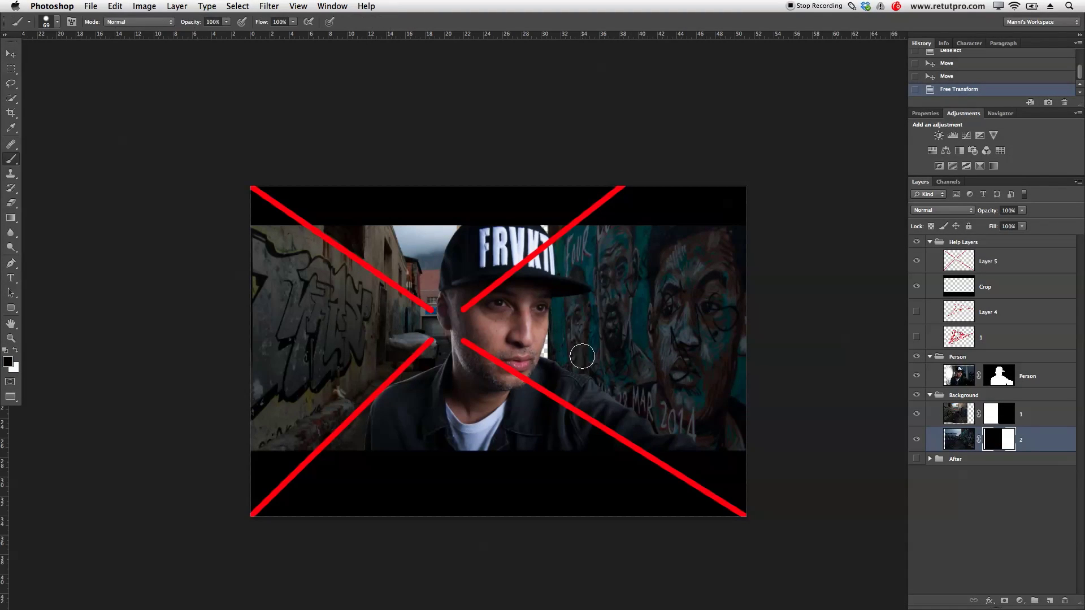
pyautogui.press('x')
pyautogui.press(']')
pyautogui.moveTo(504, 353)
pyautogui.mouseDown()
pyautogui.moveTo(545, 339)
pyautogui.moveTo(552, 305)
pyautogui.mouseUp()
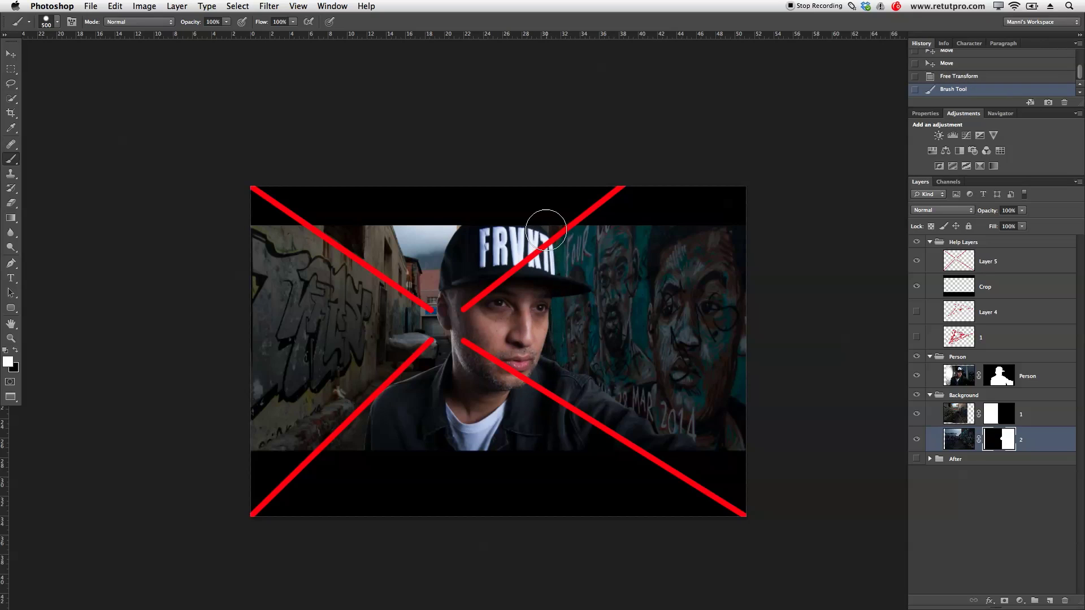
pyautogui.moveTo(563, 229); pyautogui.dragTo(539, 242)
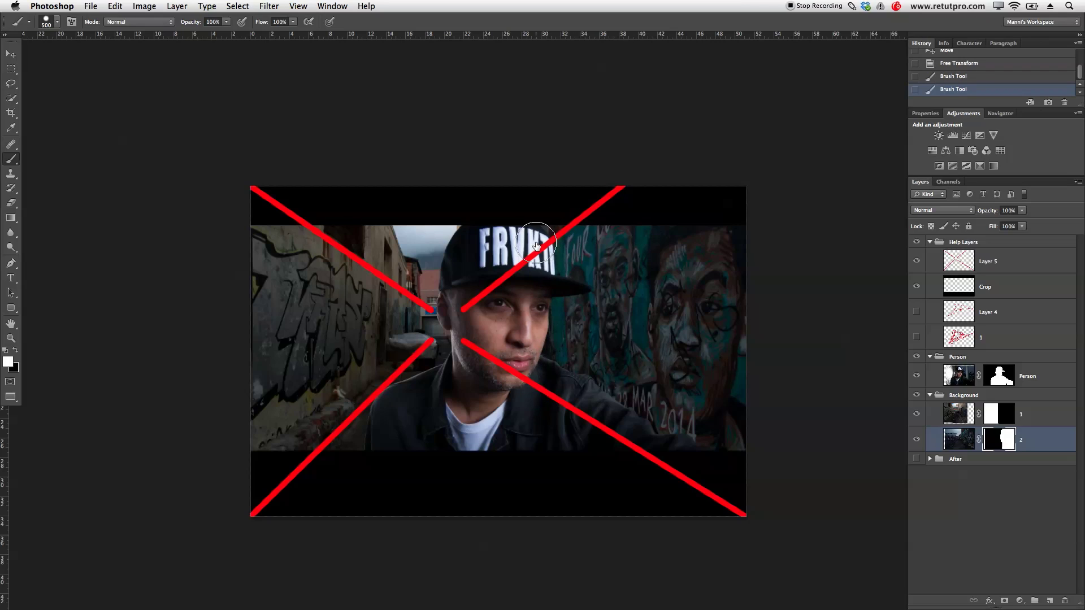
pyautogui.click(929, 261)
pyautogui.click(917, 262)
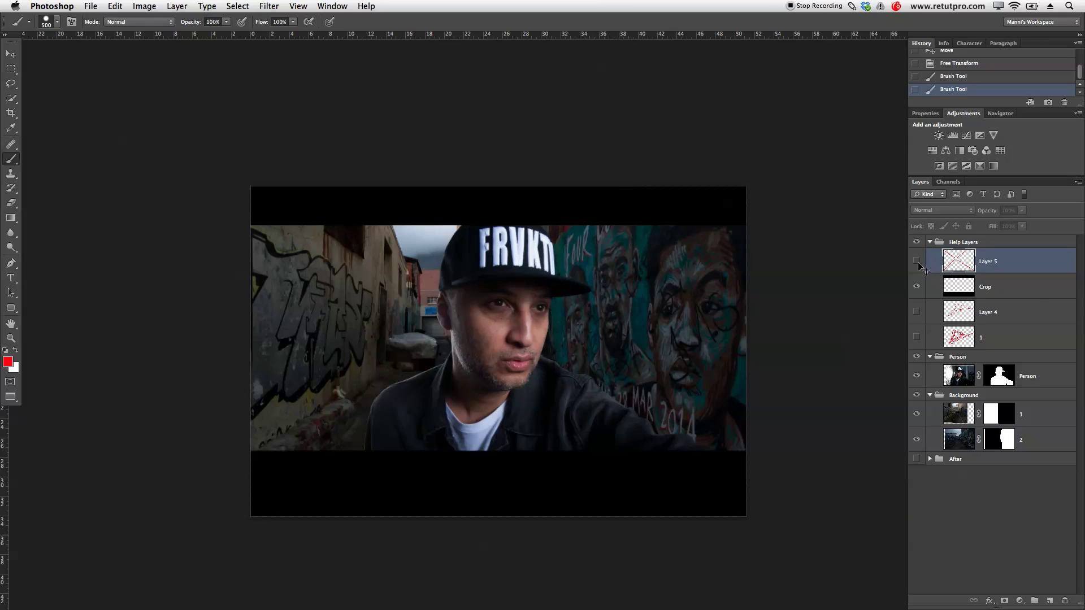
# Move background layer 2's image further right and paint white on its mask to fill the gap beside the cap.
pyautogui.press('v')
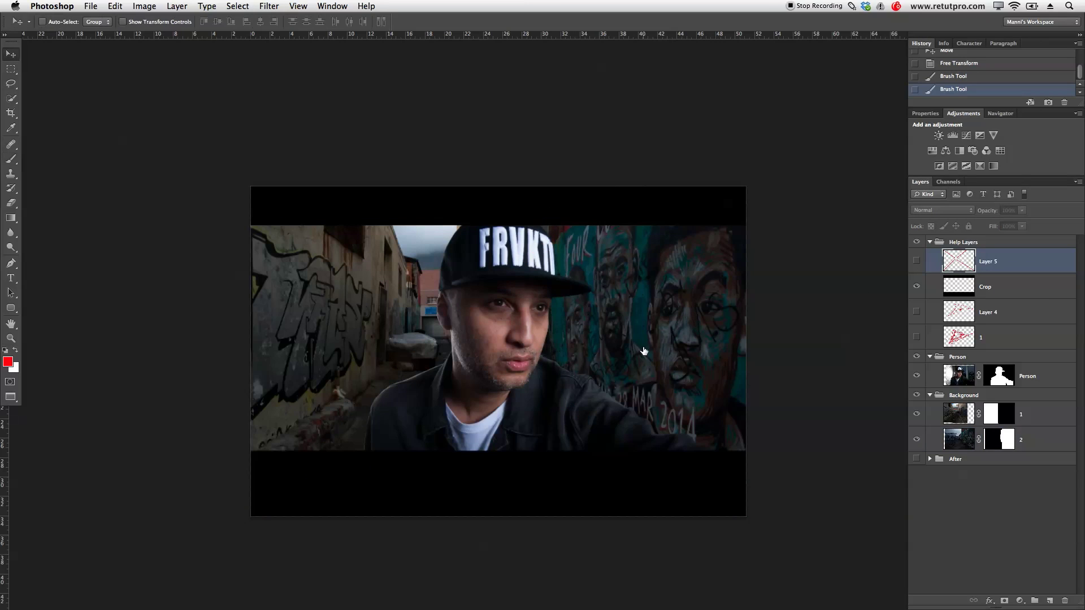
pyautogui.click(962, 441)
pyautogui.moveTo(734, 361)
pyautogui.mouseDown()
pyautogui.moveTo(760, 357)
pyautogui.moveTo(749, 361)
pyautogui.mouseUp()
pyautogui.press('d')
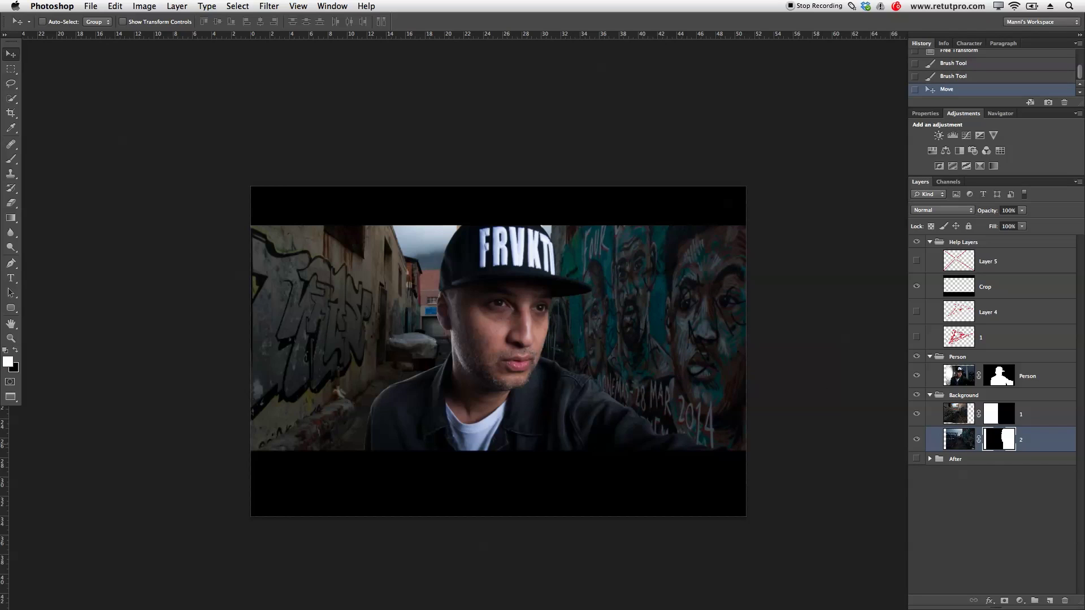
pyautogui.press('b')
pyautogui.moveTo(551, 228)
pyautogui.mouseDown()
pyautogui.moveTo(536, 382)
pyautogui.moveTo(539, 246)
pyautogui.mouseUp()
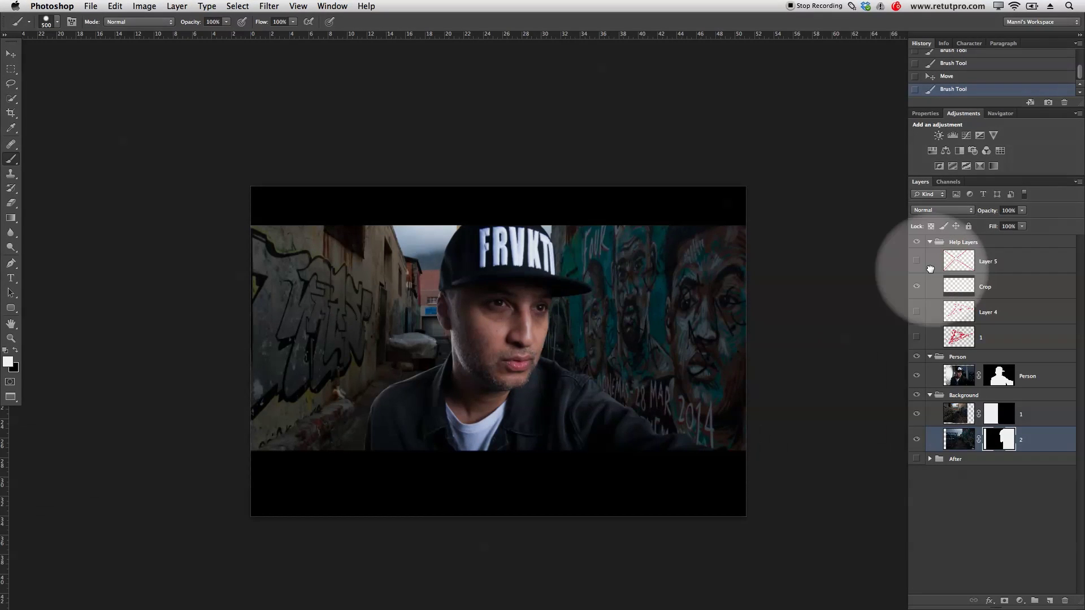
# Move the Crop layer above the Help Layers group and toggle the perspective guide layers, leaving them hidden.
pyautogui.moveTo(940, 285); pyautogui.dragTo(960, 239)
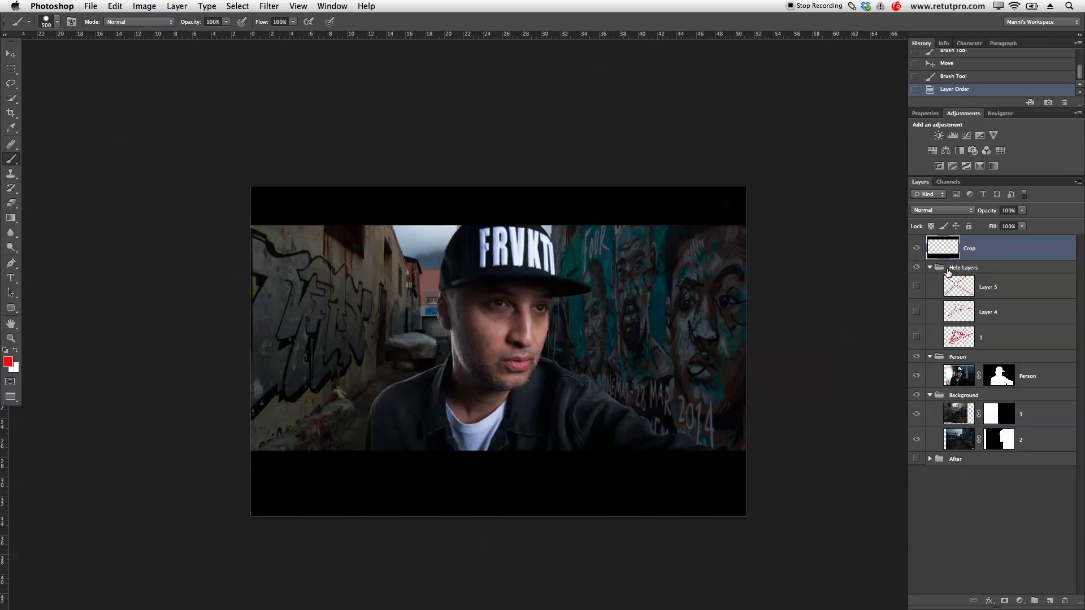
pyautogui.moveTo(916, 286)
pyautogui.mouseDown()
pyautogui.moveTo(916, 337)
pyautogui.moveTo(917, 311)
pyautogui.mouseUp()
pyautogui.click(916, 287)
pyautogui.click(917, 287)
pyautogui.click(917, 288)
pyautogui.click(917, 288)
pyautogui.click(917, 288)
pyautogui.click(970, 292)
pyautogui.click(115, 6)
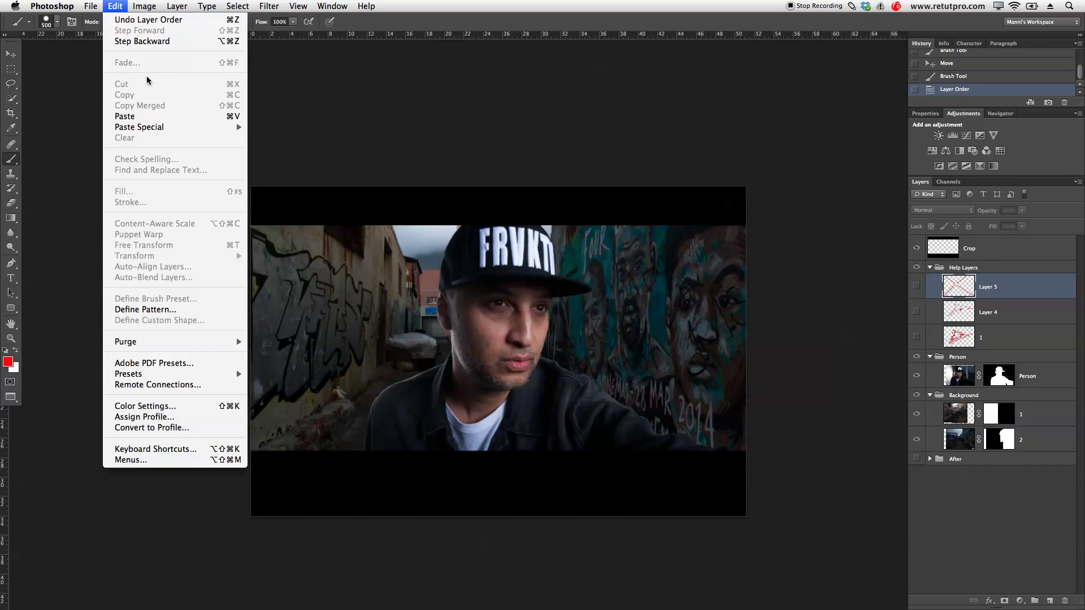
pyautogui.click(547, 463)
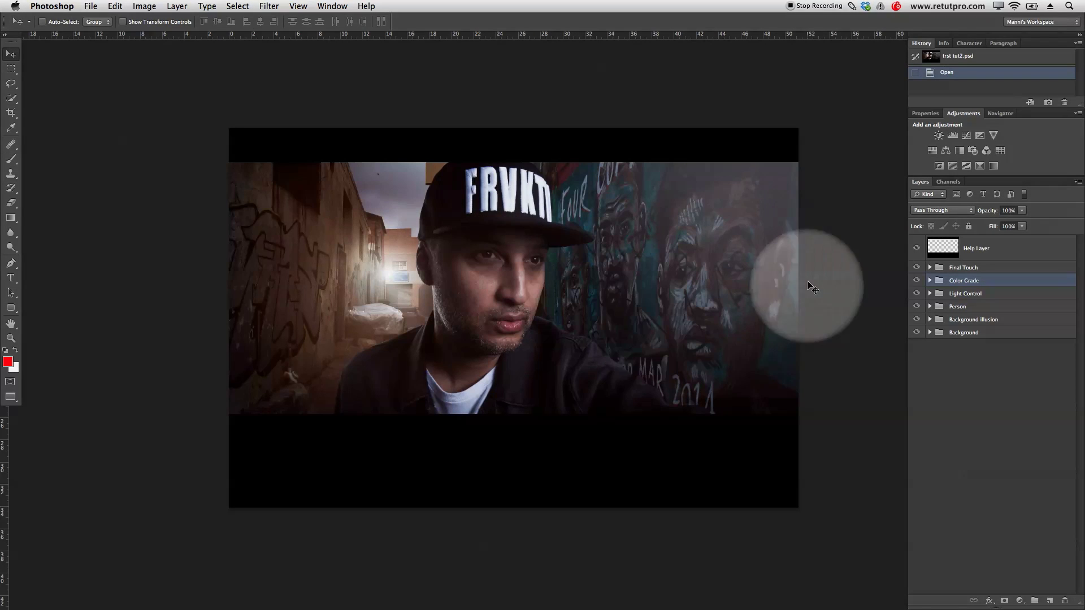
# In trst tut2.psd, hide every layer and group above the Background group and expand Background.
pyautogui.press('v')
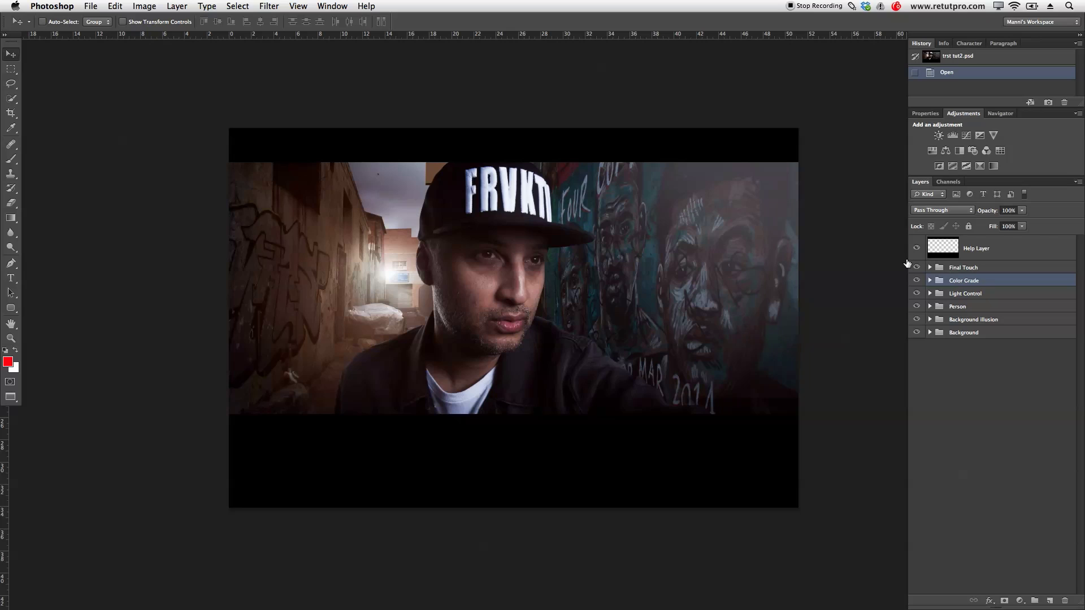
pyautogui.moveTo(918, 254); pyautogui.dragTo(916, 320)
pyautogui.click(930, 332)
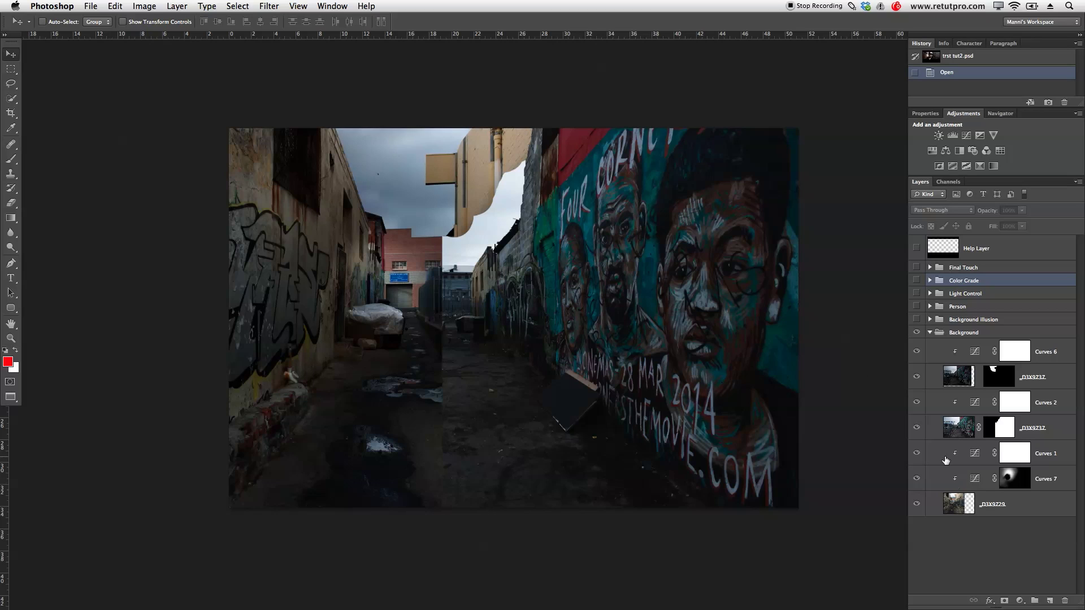
# Hide the Curves adjustments and upper image layers in the Background group to examine the base alley photo alone.
pyautogui.click(917, 376)
pyautogui.click(916, 429)
pyautogui.click(917, 434)
pyautogui.click(918, 478)
pyautogui.click(917, 455)
pyautogui.click(920, 419)
pyautogui.click(920, 434)
pyautogui.click(921, 422)
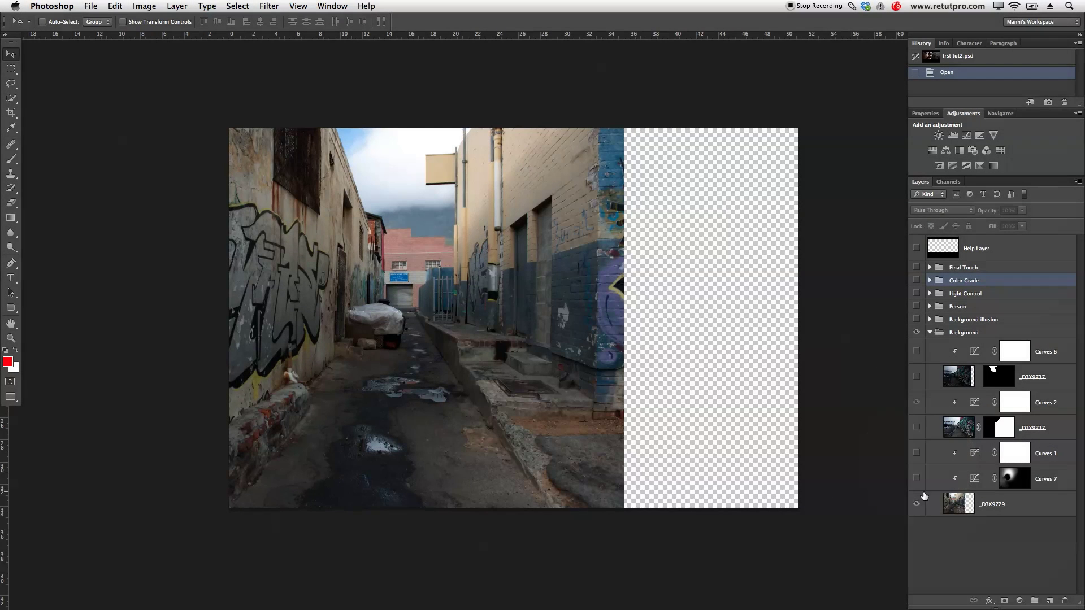
pyautogui.click(916, 503)
pyautogui.click(917, 504)
pyautogui.click(588, 138)
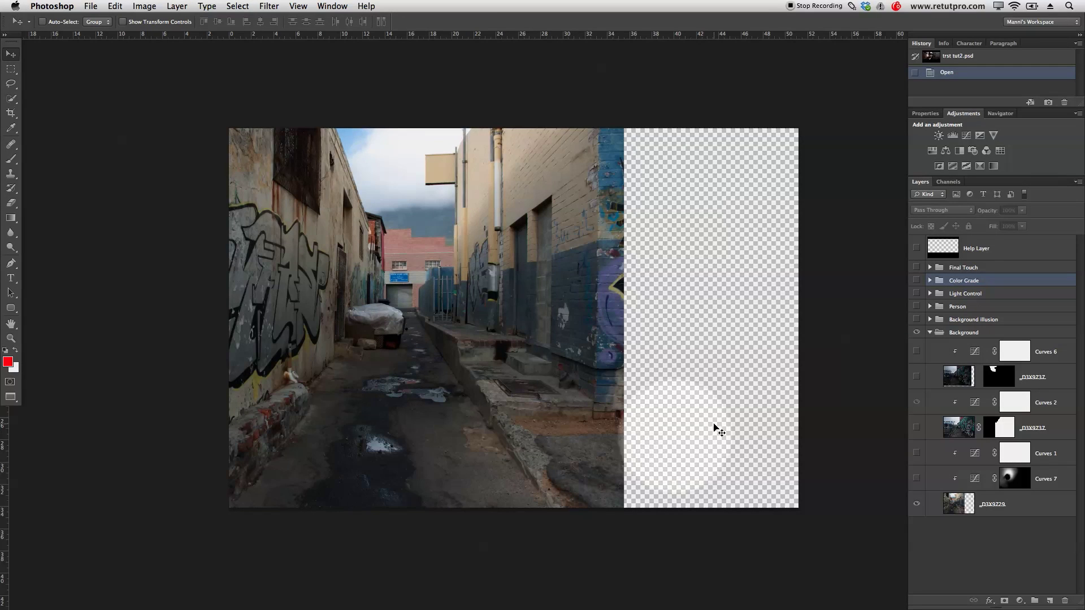
# Show Curves 7, Curves 1 and the masked mural wall image to examine how the background is built up.
pyautogui.click(917, 479)
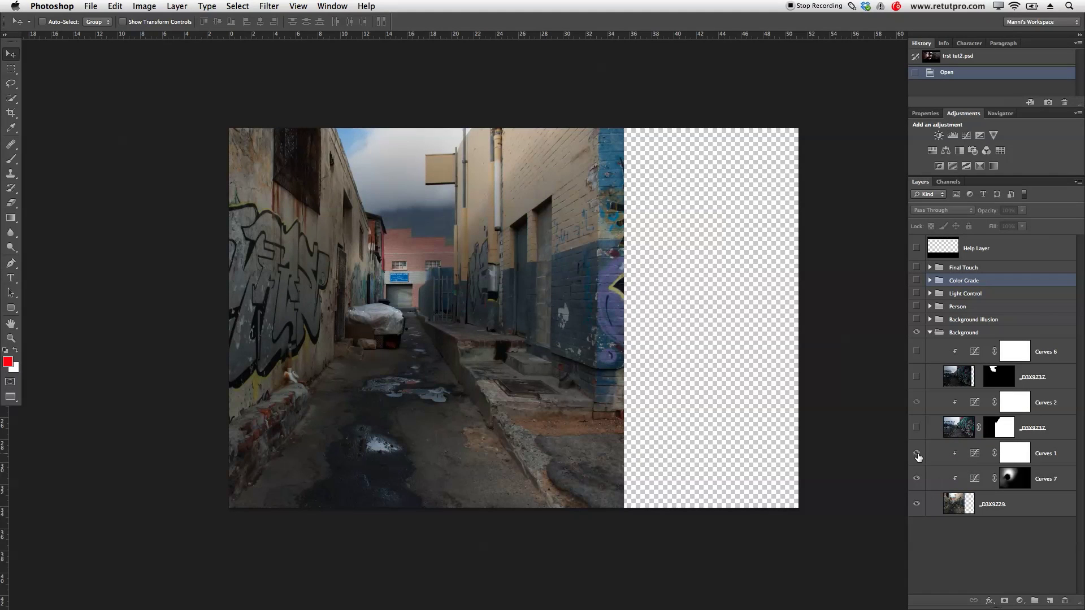
pyautogui.click(917, 455)
pyautogui.click(917, 429)
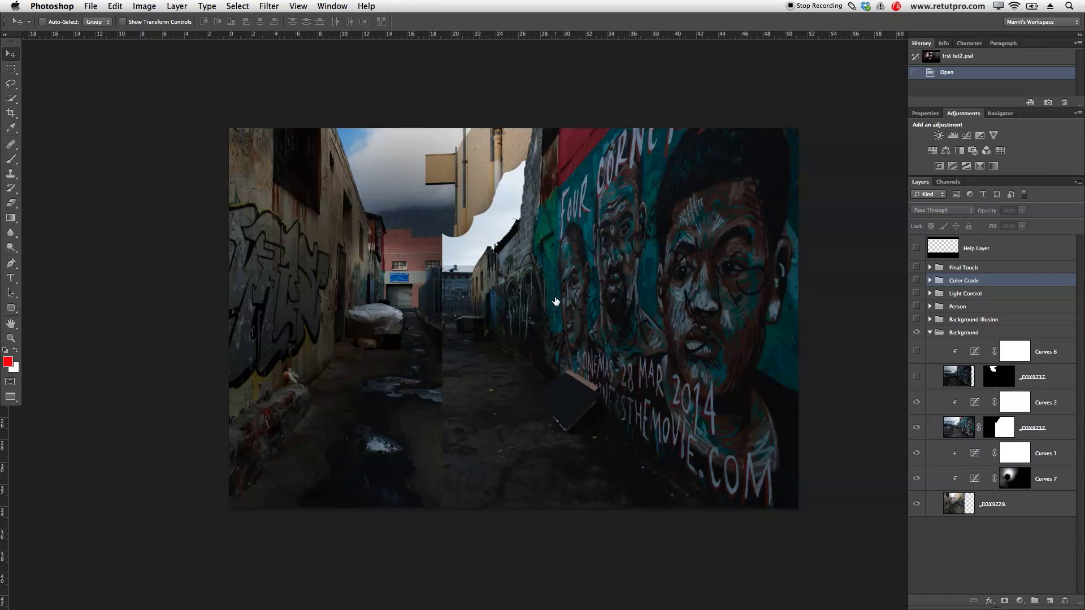
# Toggle the upper masked sky image to compare the sky, show Curves 6, and collapse the Background group.
pyautogui.click(917, 377)
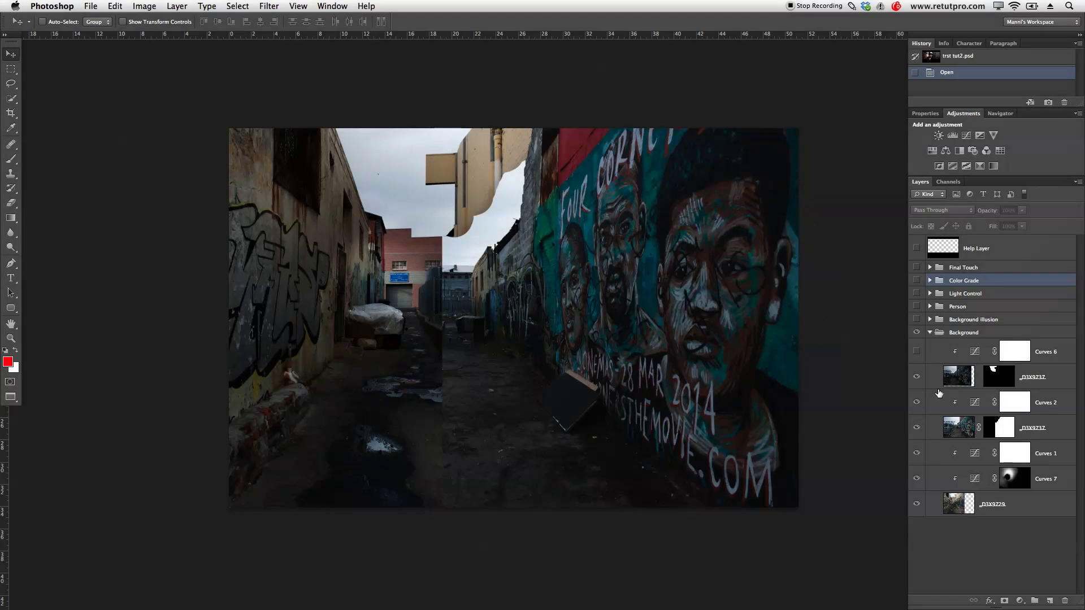
pyautogui.click(918, 377)
pyautogui.click(917, 377)
pyautogui.click(917, 378)
pyautogui.click(918, 377)
pyautogui.click(917, 352)
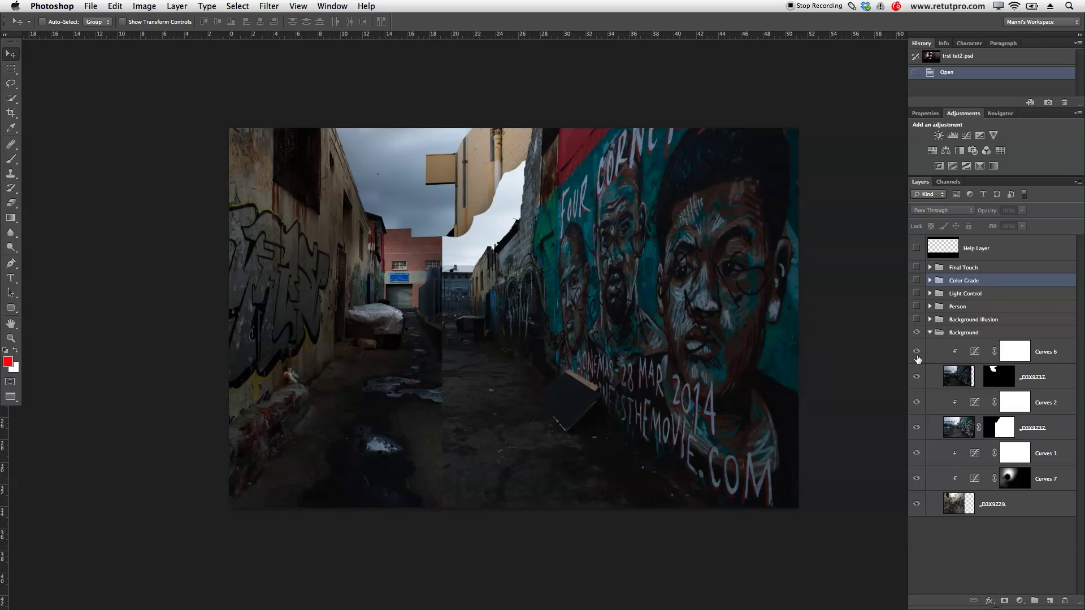
pyautogui.click(930, 332)
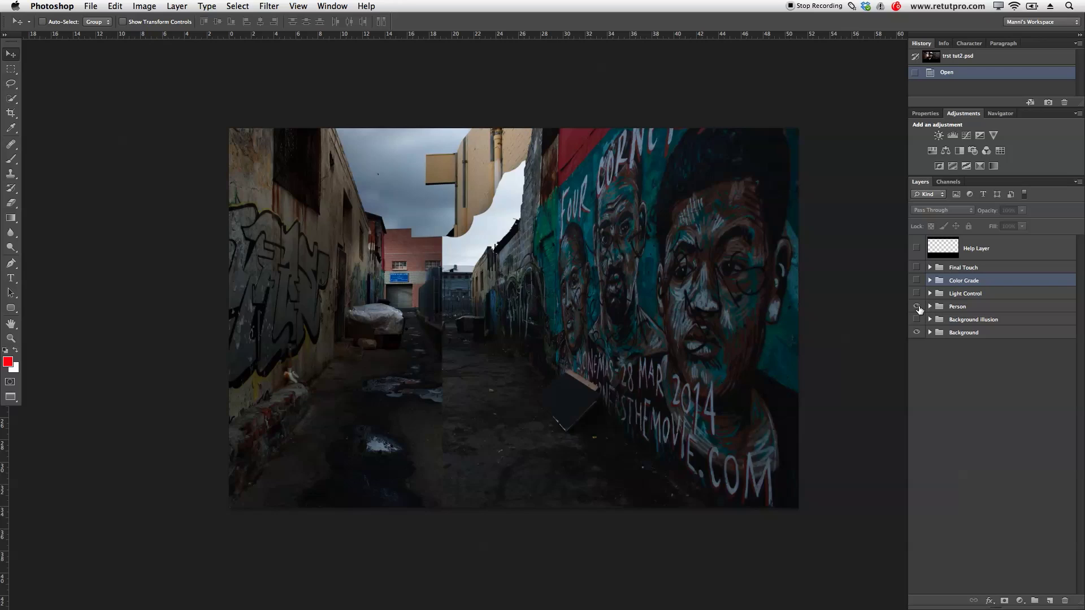
# Show the Person group's contents without Gradient Fill 1 copy, and turn on the Help Layer's black crop bars.
pyautogui.click(918, 307)
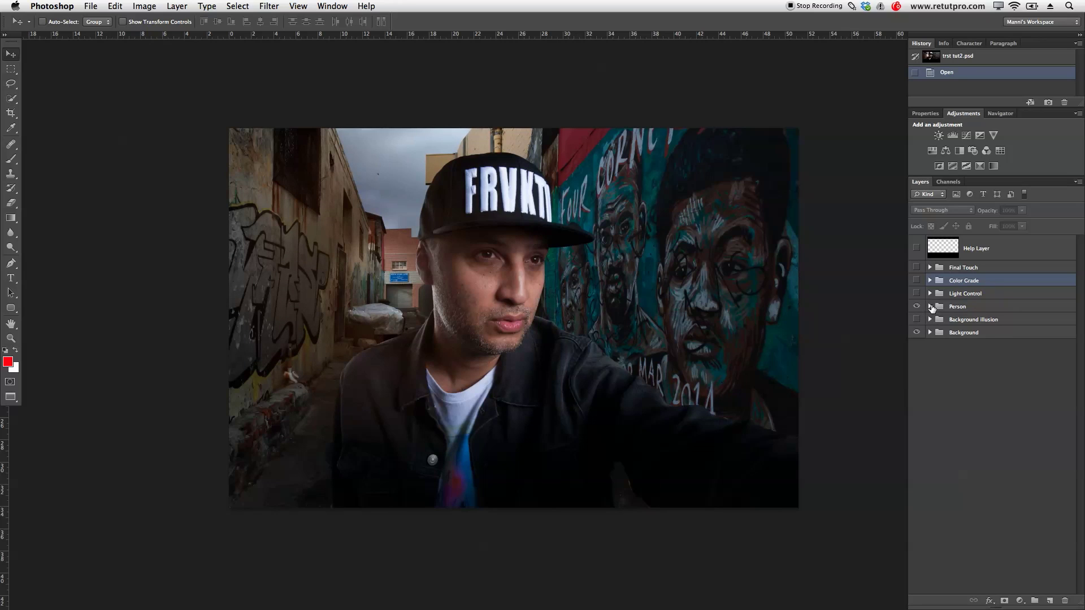
pyautogui.click(930, 306)
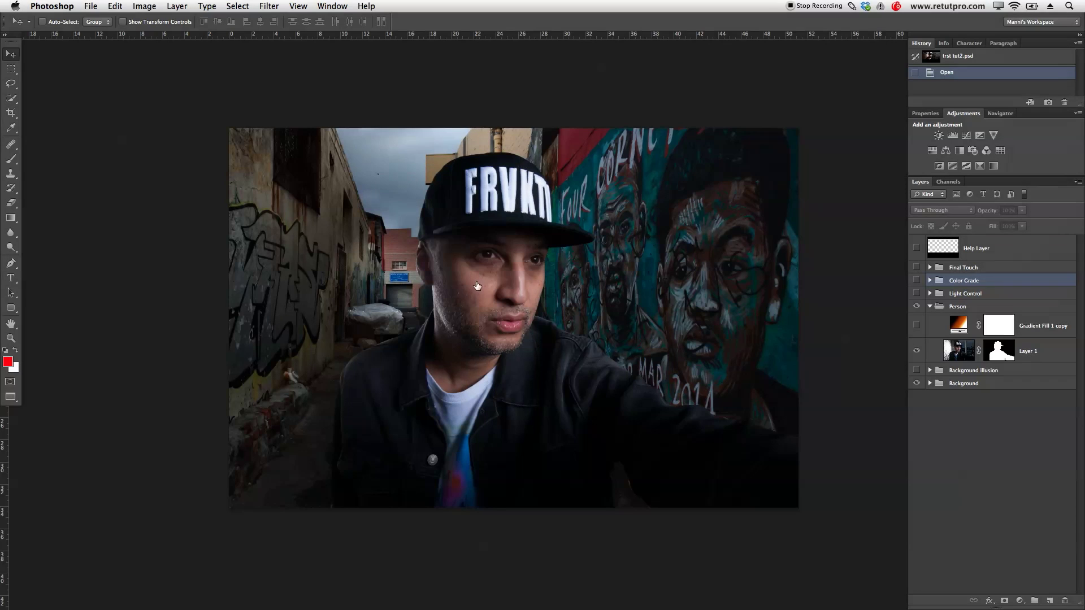
pyautogui.click(917, 249)
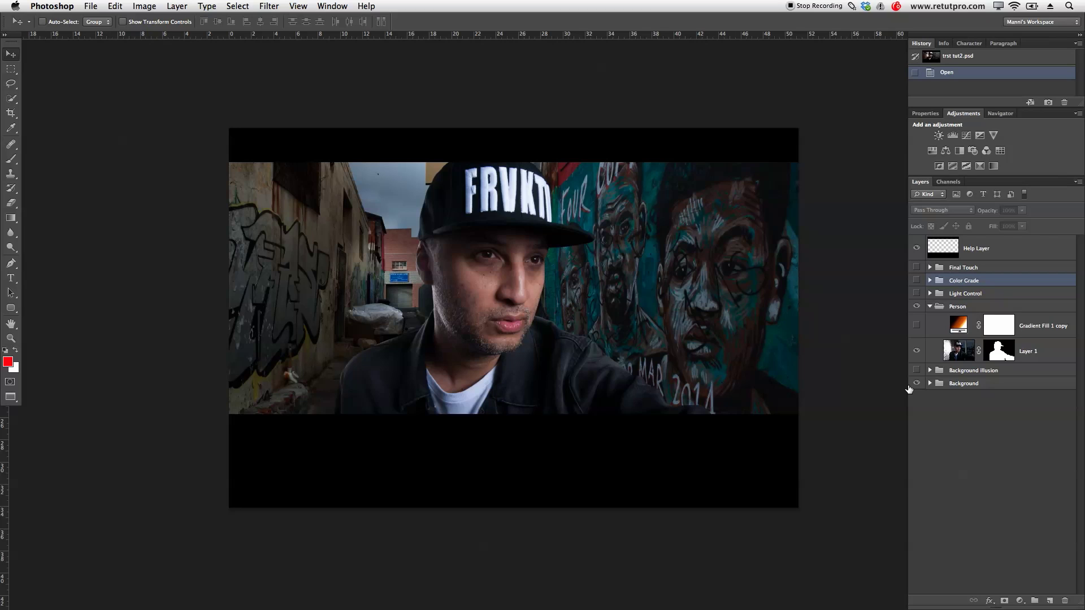
# Show the Background Illusion group to examine its light layers, collapse it, and show the Person group's Gradient Fill 1 copy.
pyautogui.click(929, 371)
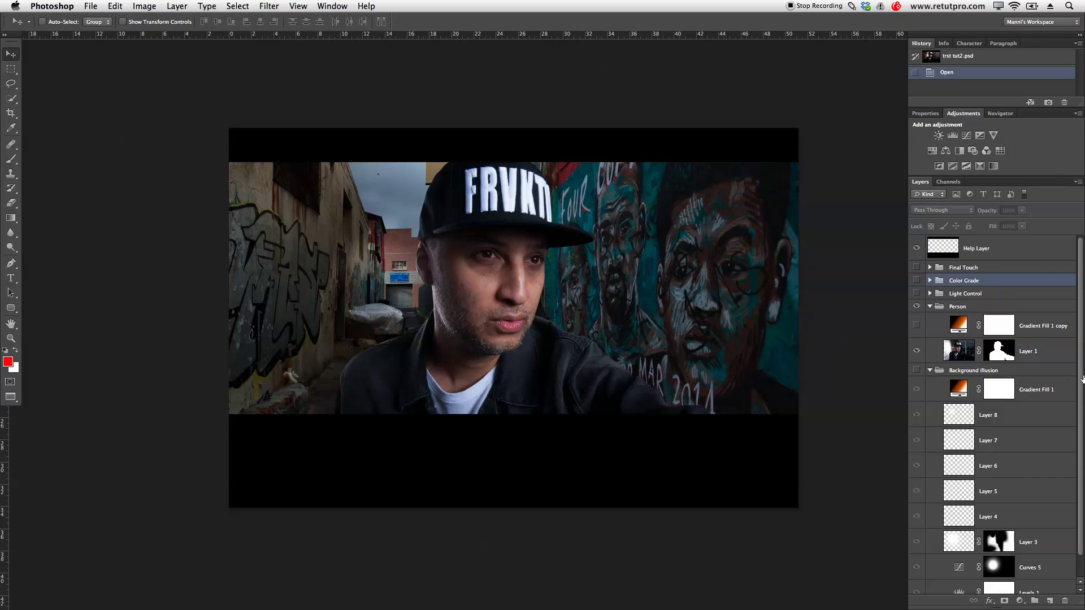
pyautogui.scroll(-1, 1081, 380)
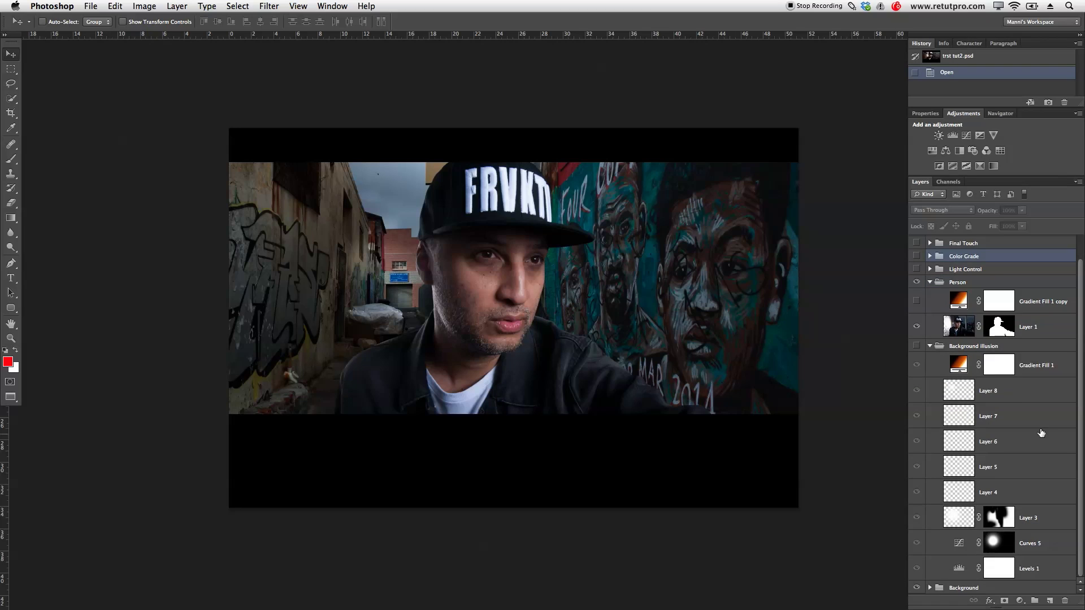
pyautogui.click(916, 346)
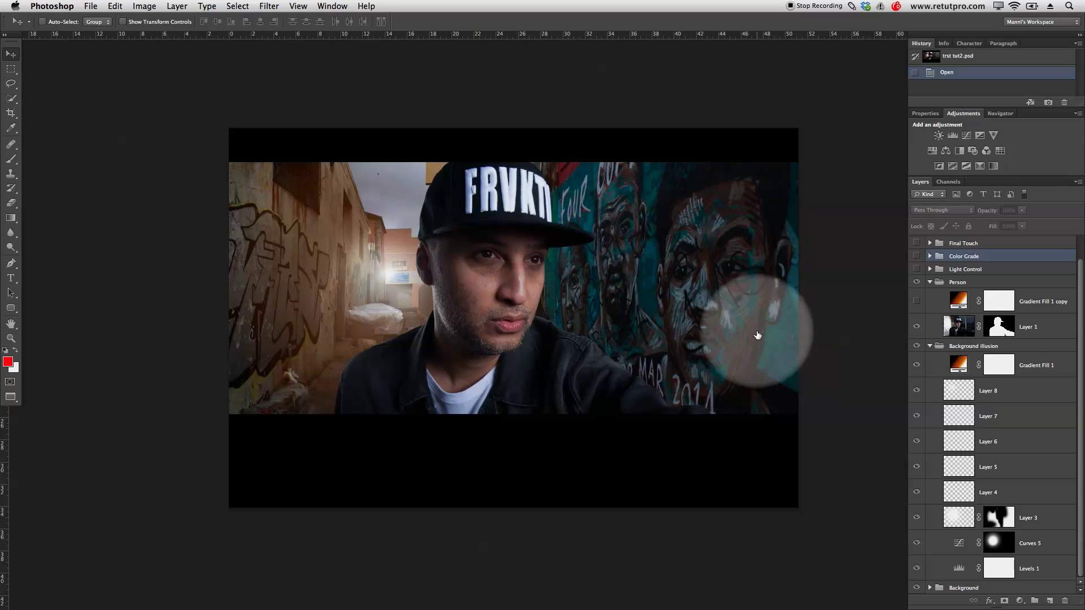
pyautogui.click(930, 346)
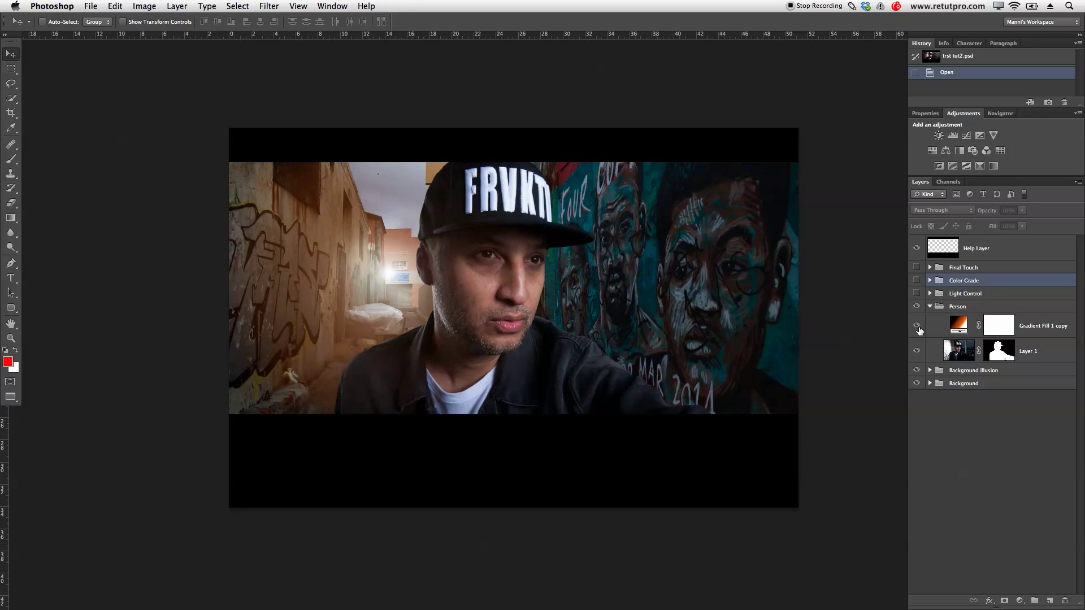
# Collapse the Person group, then expand and show the Light Control group to examine its effect on the scene.
pyautogui.click(929, 307)
pyautogui.click(929, 293)
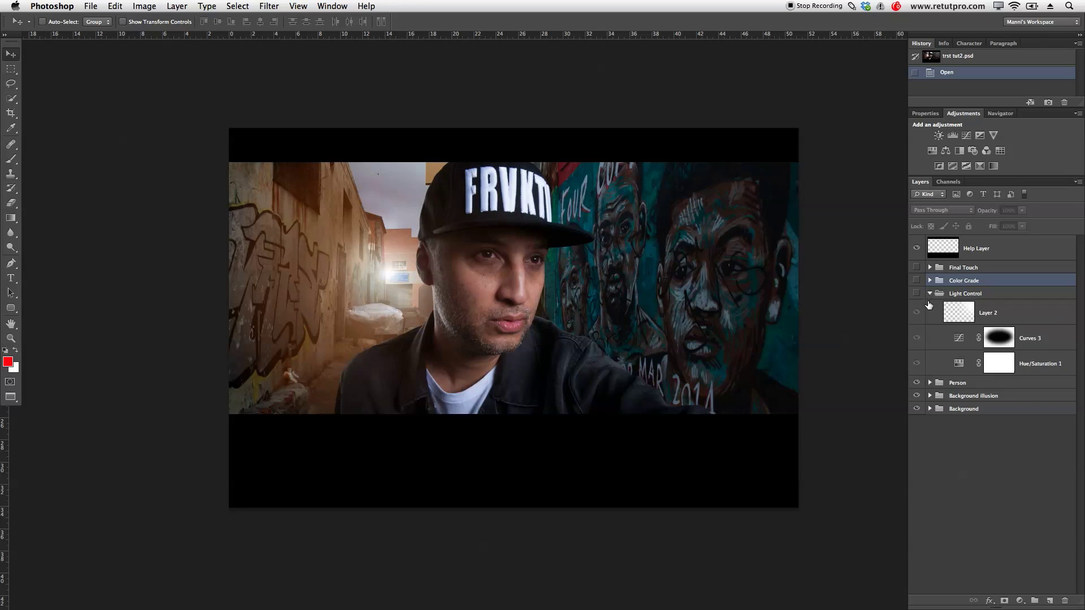
pyautogui.click(916, 294)
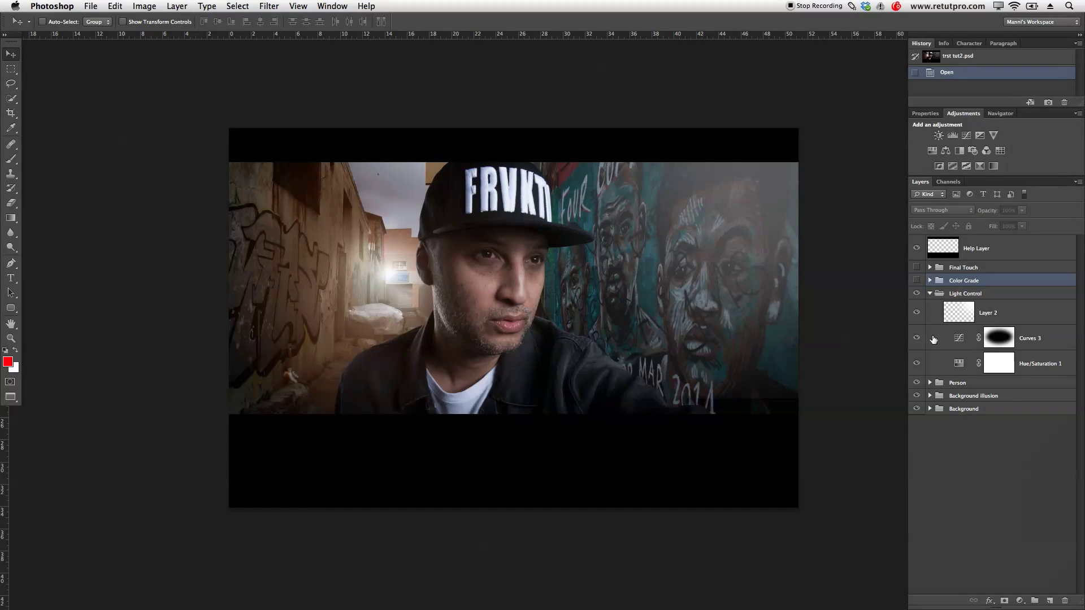
# Show and expand the Color Grade group, collapse Light Control, and select the Curves 4 adjustment.
pyautogui.click(916, 281)
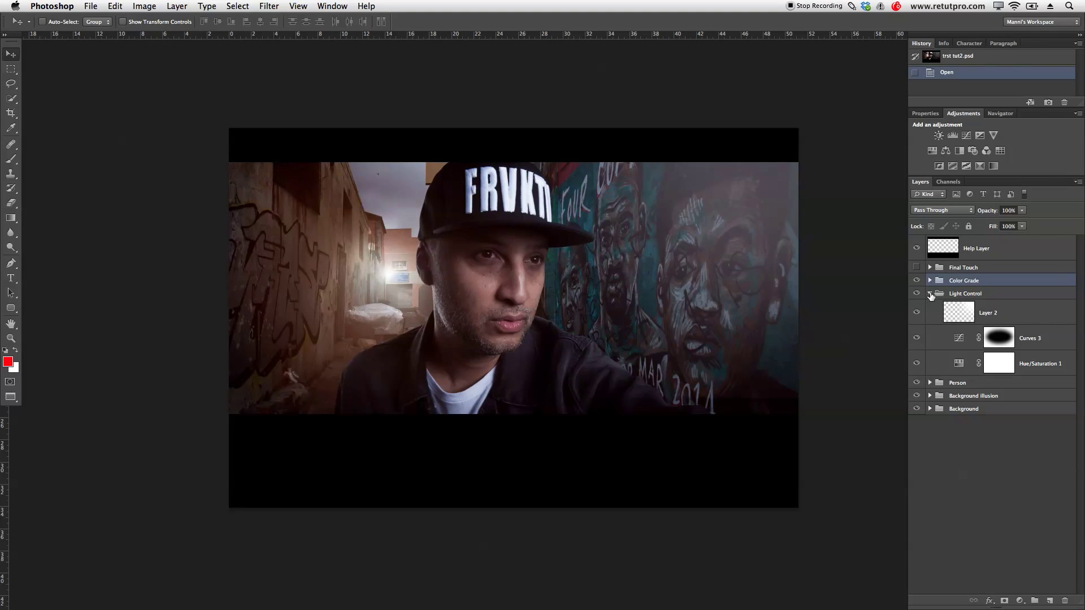
pyautogui.click(930, 294)
pyautogui.click(930, 280)
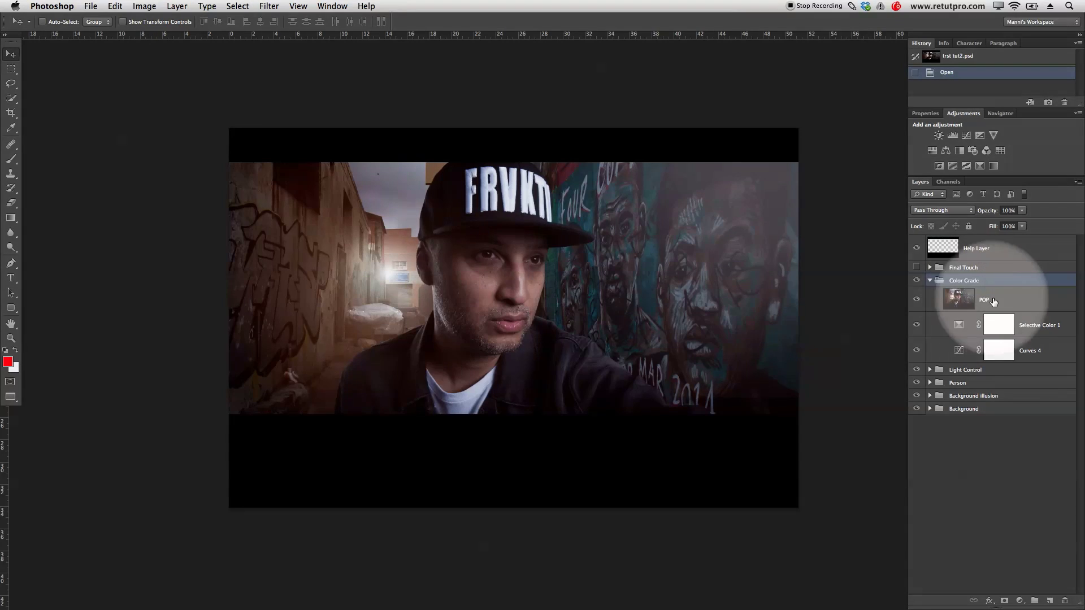
pyautogui.click(1043, 361)
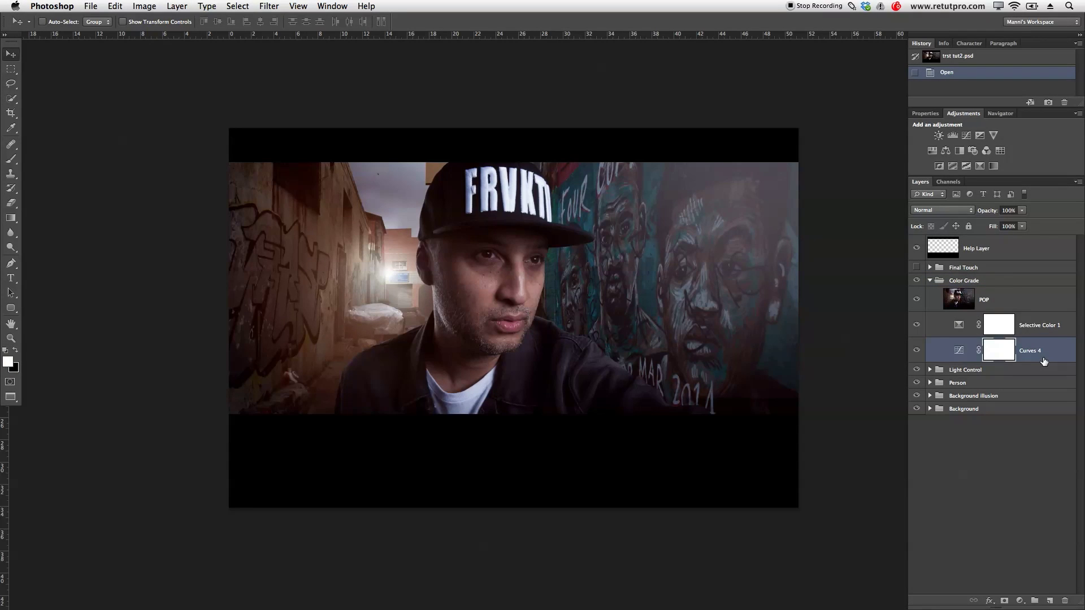
# Select the Selective Color 1 and POP layers in turn to examine the color grade, and collapse the Color Grade group.
pyautogui.click(1043, 334)
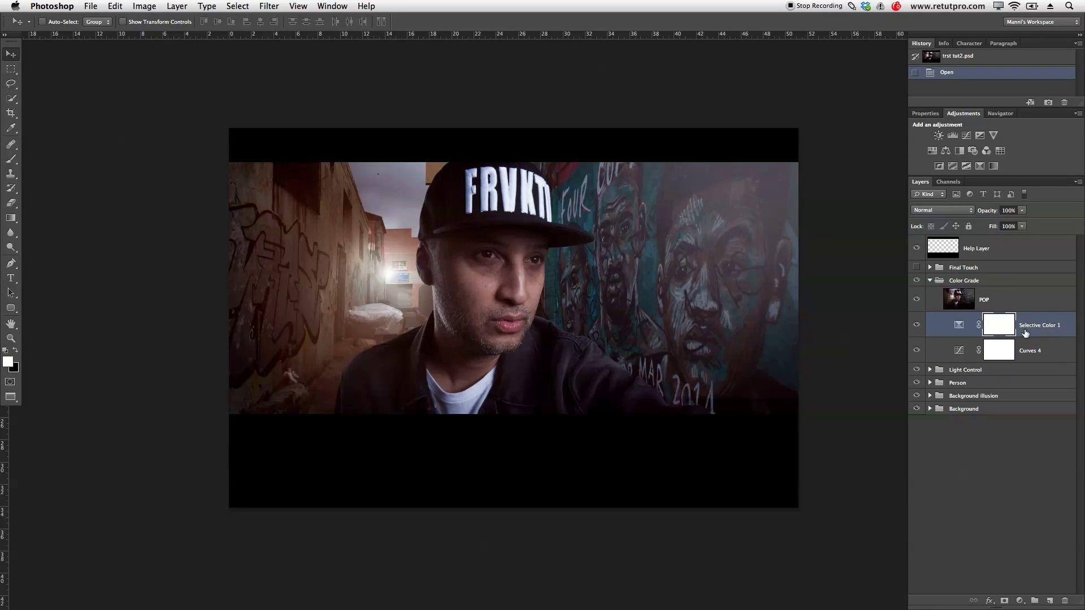
pyautogui.click(1029, 306)
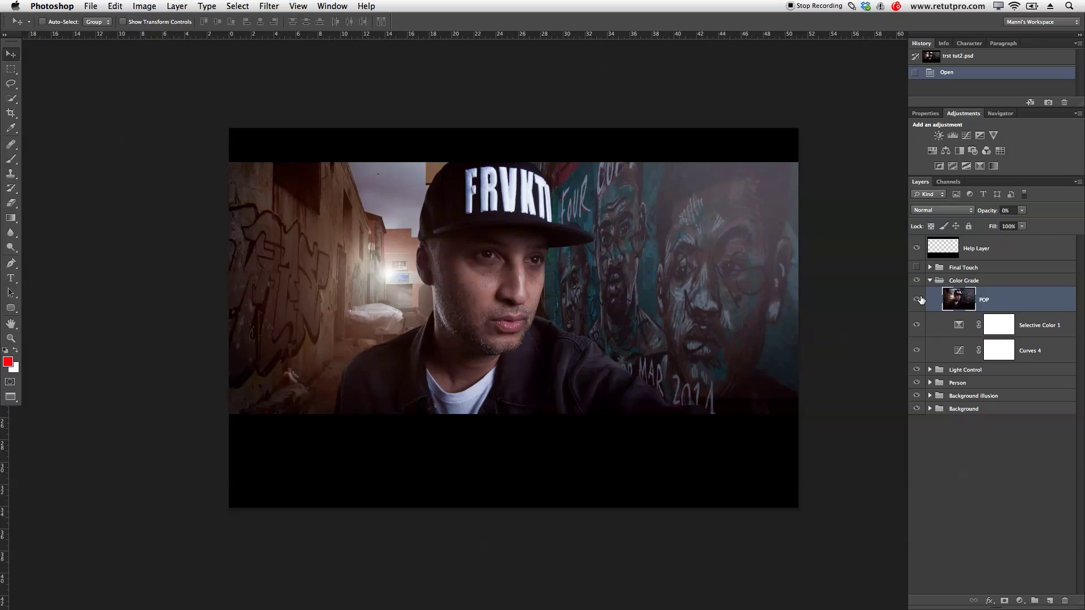
pyautogui.click(930, 281)
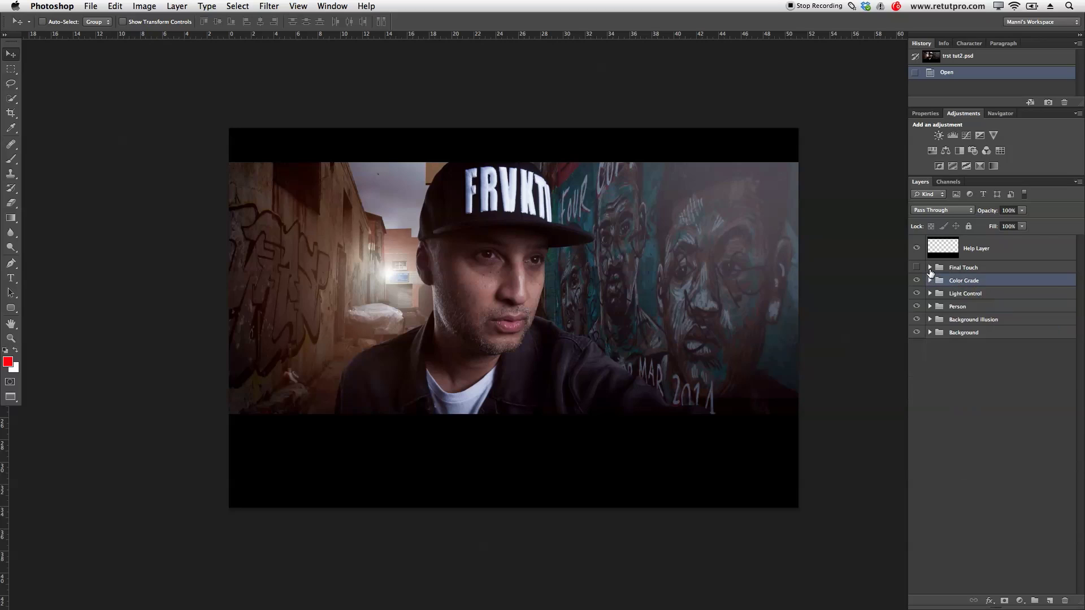
# Show and expand the Final Touch group to examine its Cleaning, D&B and adjustment layers, collapse it, and compare the image with and without it.
pyautogui.click(929, 268)
pyautogui.click(917, 267)
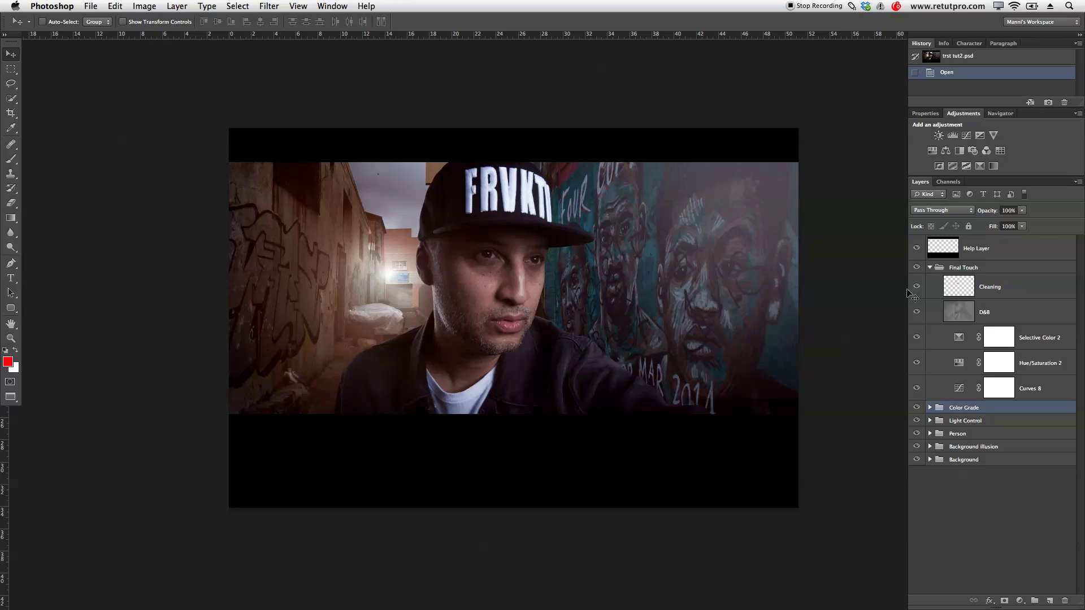
pyautogui.click(916, 288)
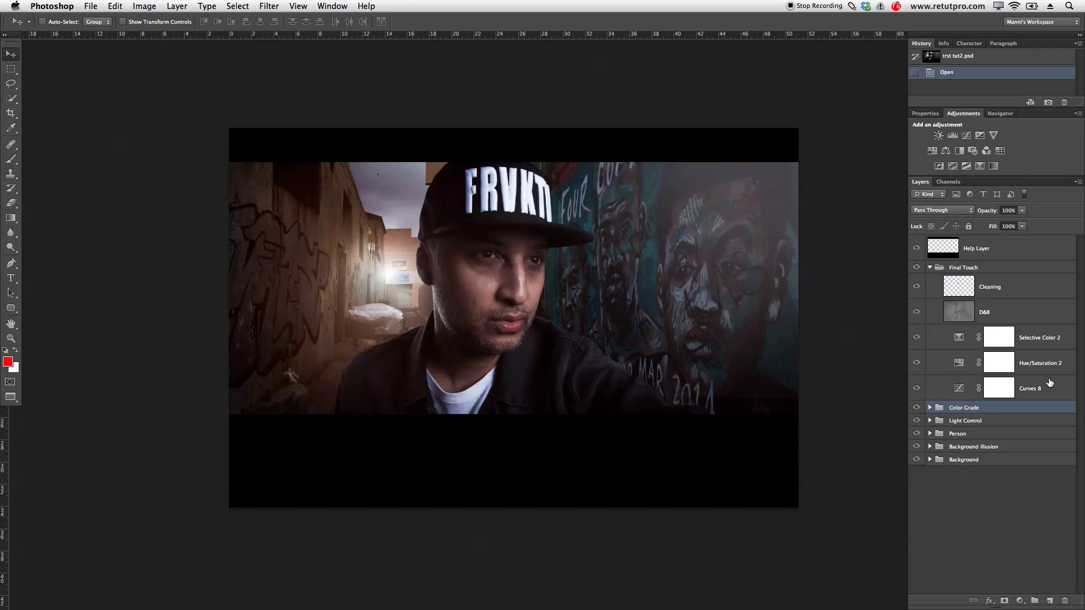
pyautogui.click(930, 268)
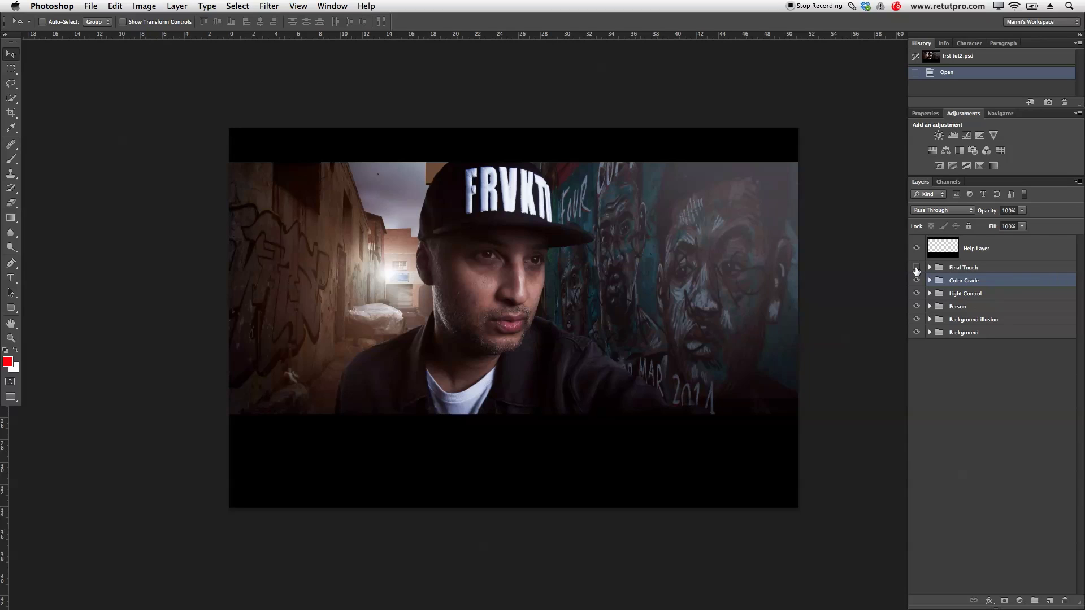
pyautogui.click(917, 269)
# View the composite in full screen, and place the floating trst tut2.psd window beside trst tut.psd to compare both versions.
pyautogui.press('f')
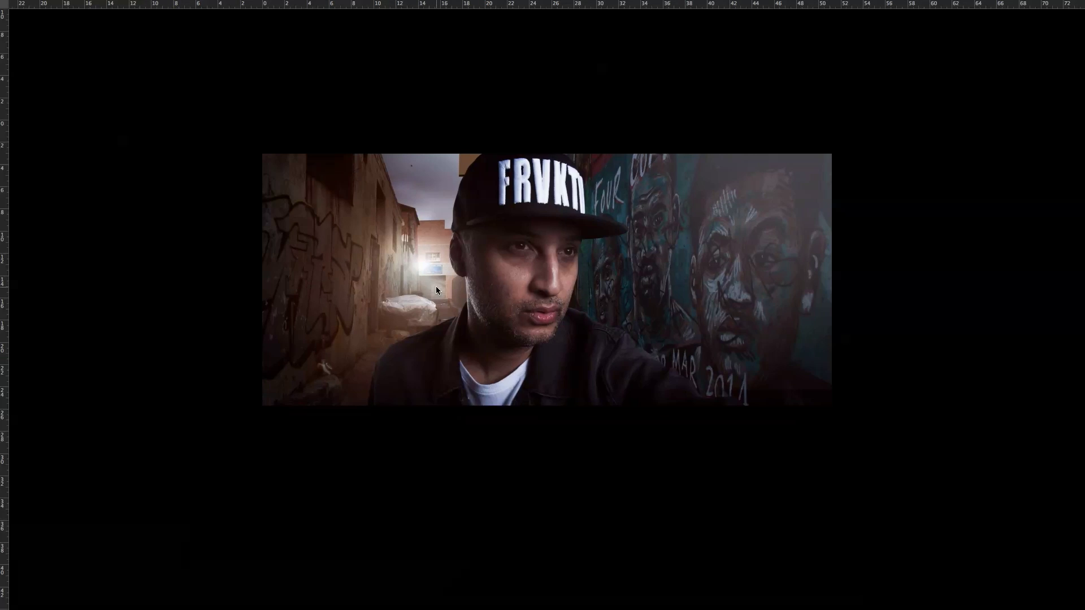
pyautogui.press('f')
pyautogui.moveTo(189, 50); pyautogui.dragTo(453, 125)
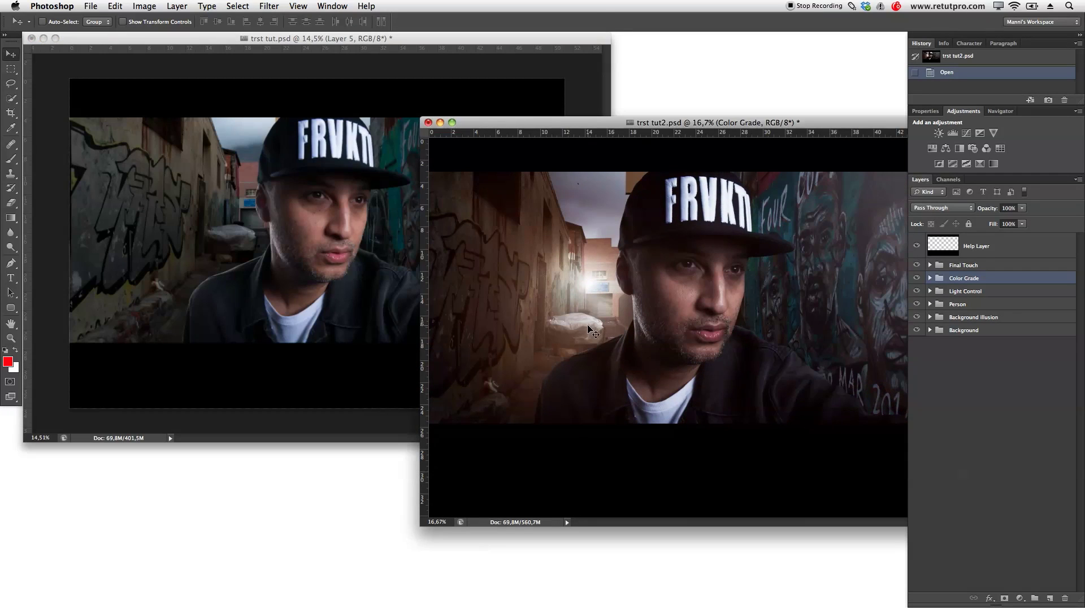